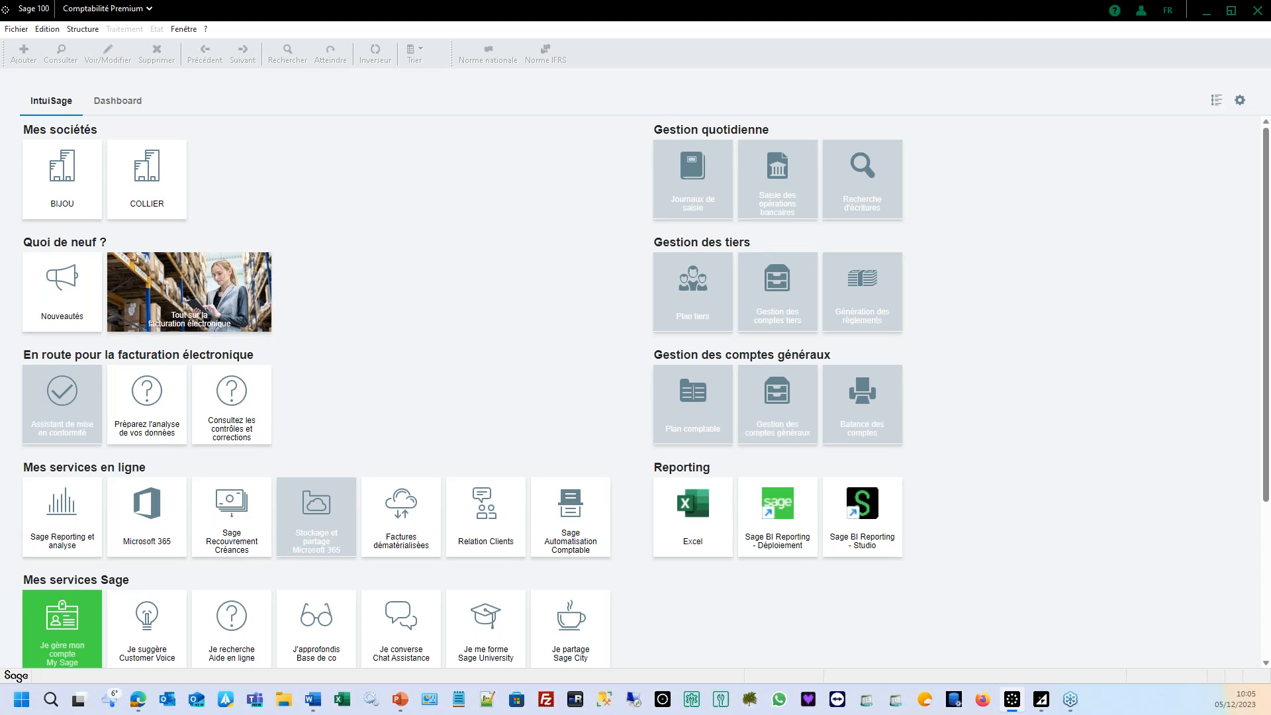
Step: Log in to the BIJOU company with the administrator account and launch the e-invoicing compliance assistant
{"action": "left_click", "coordinate": [65, 175]}
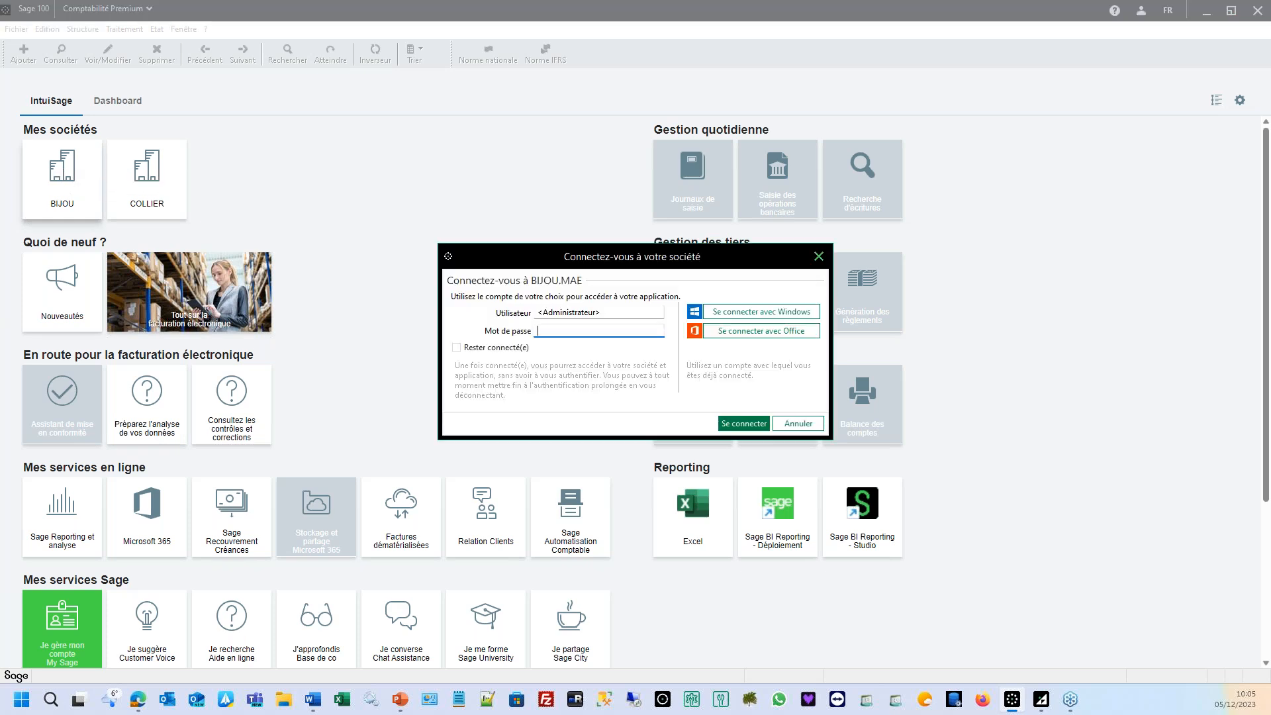
{"action": "key", "text": "Return"}
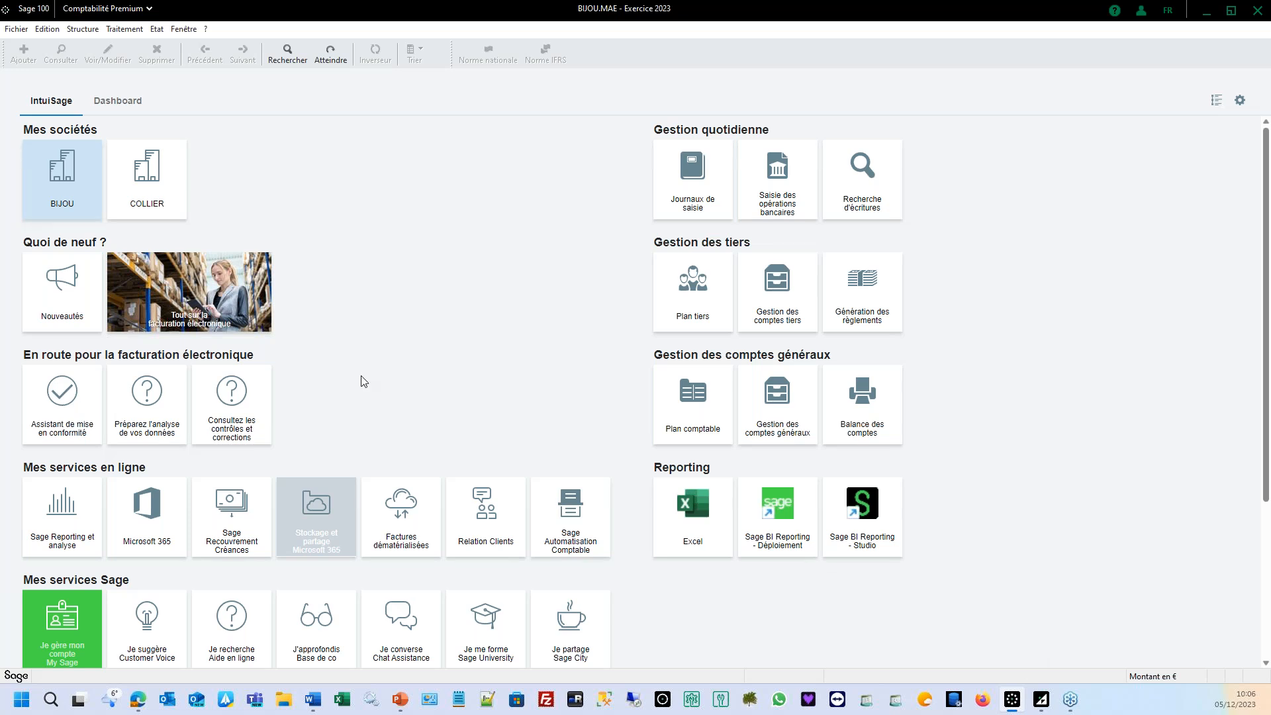
{"action": "left_click", "coordinate": [93, 405]}
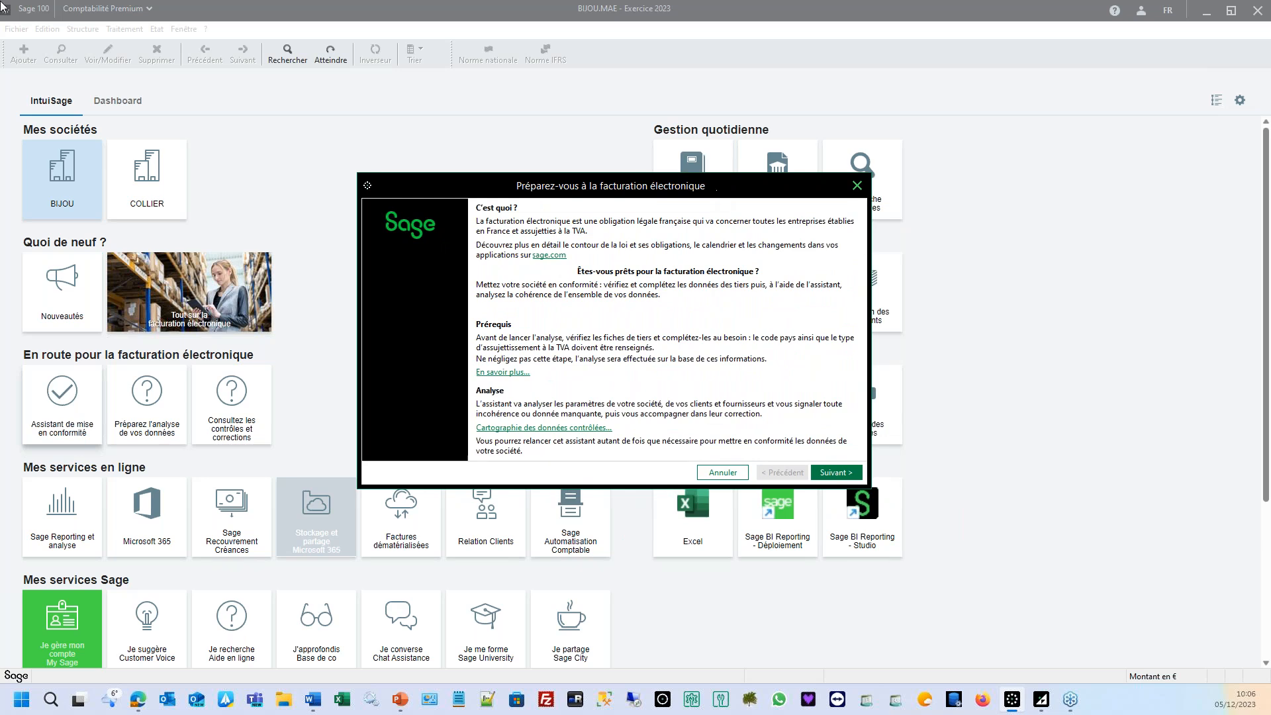
Step: Run the data analysis on the company parameter tables and active third-party accounts, covering all third-party types without an invoicing date limit
{"action": "left_click", "coordinate": [821, 474]}
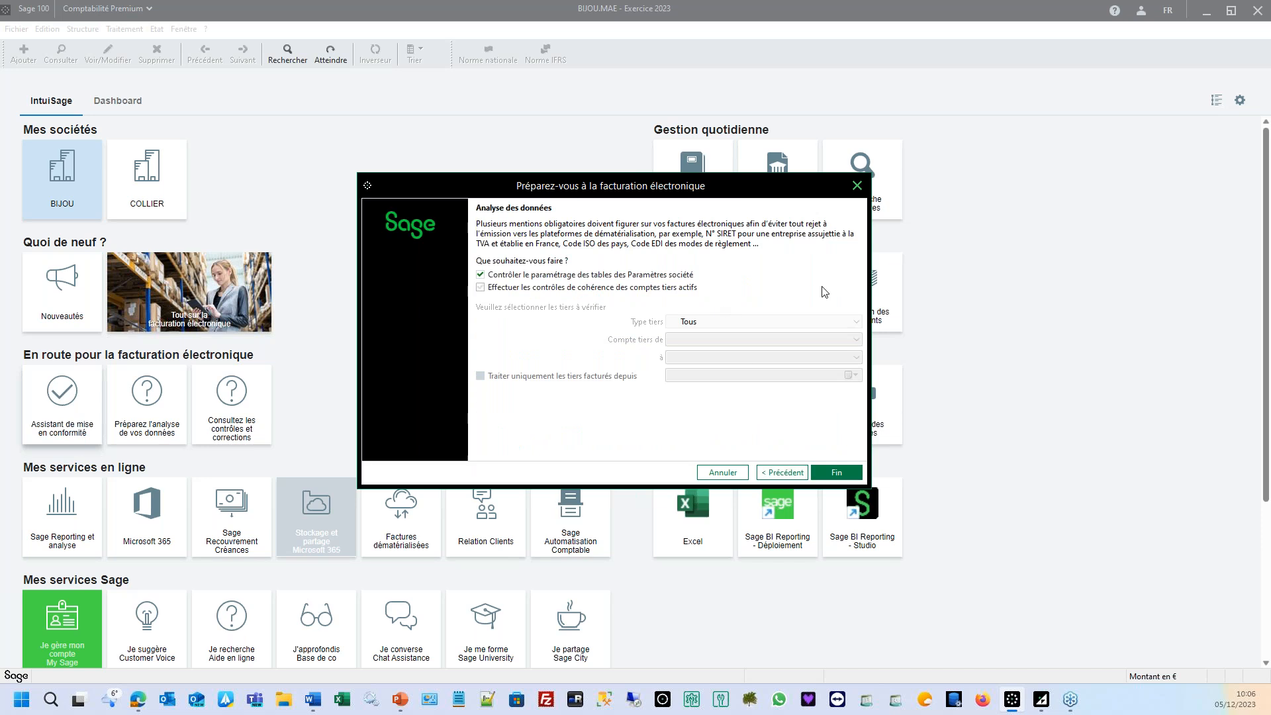
{"action": "left_click", "coordinate": [605, 290]}
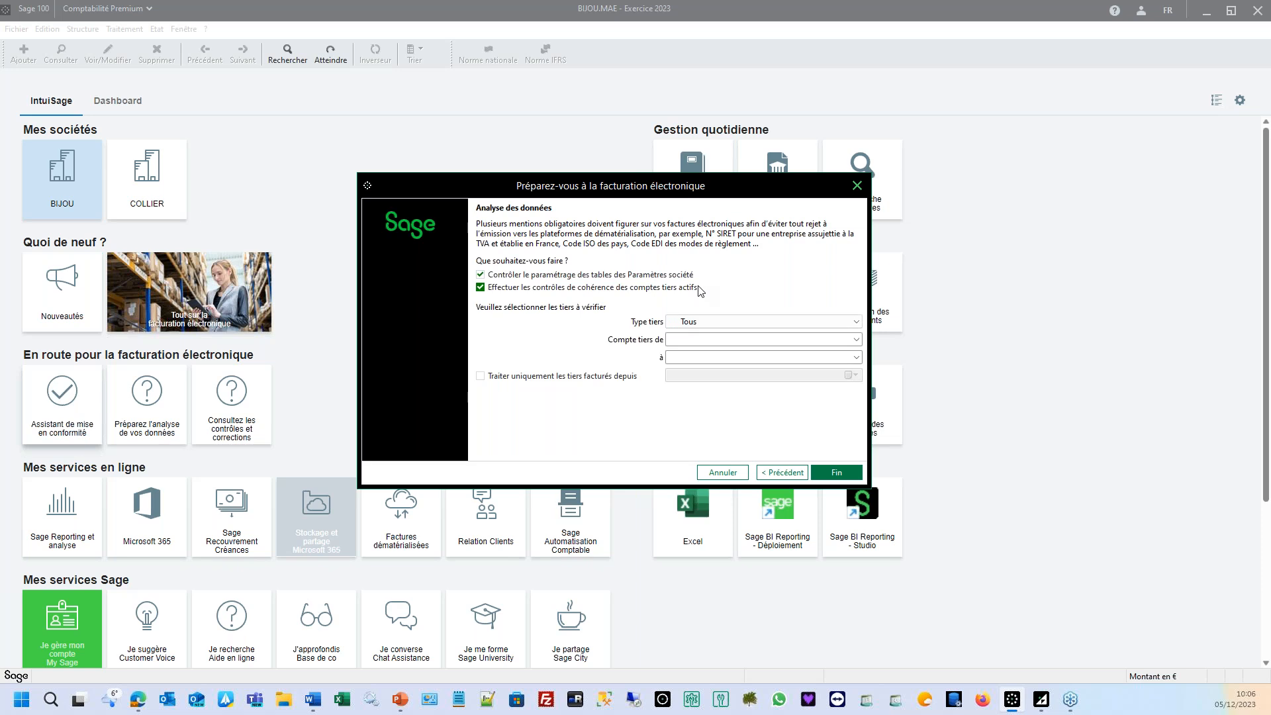
{"action": "left_click", "coordinate": [824, 322]}
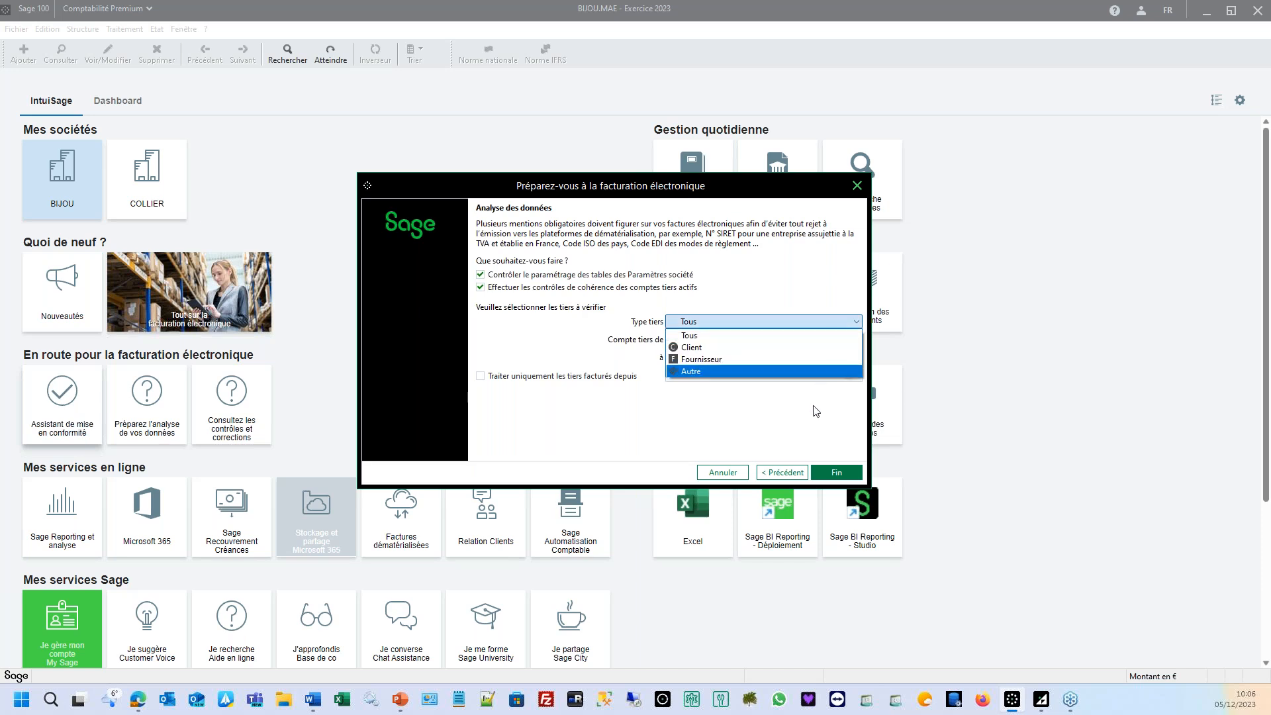
{"action": "left_click", "coordinate": [734, 336]}
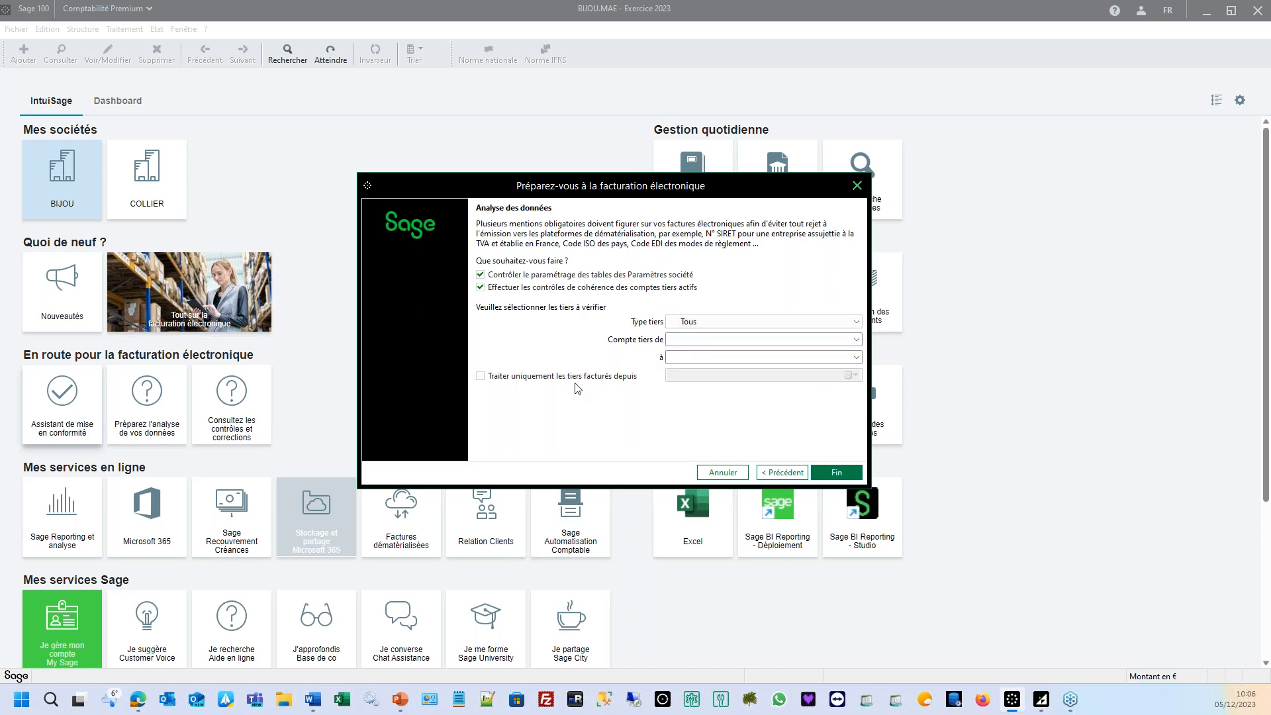
{"action": "left_click", "coordinate": [575, 377]}
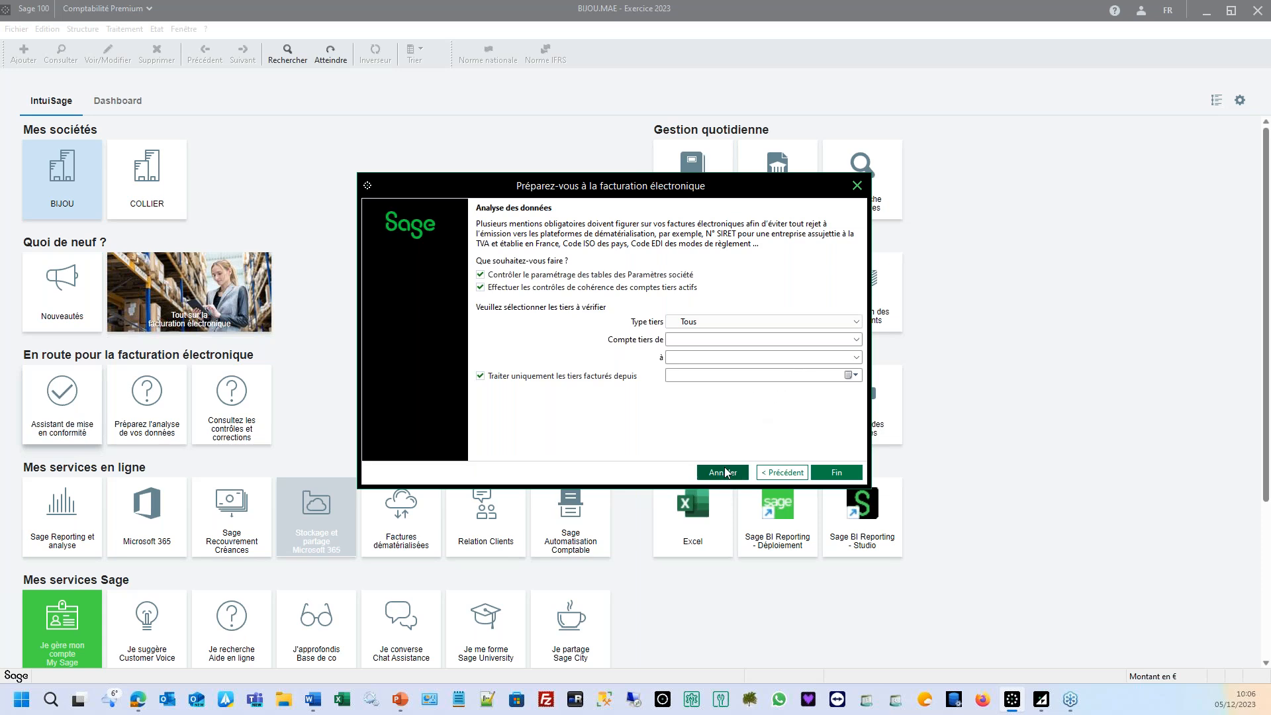
{"action": "left_click", "coordinate": [572, 376]}
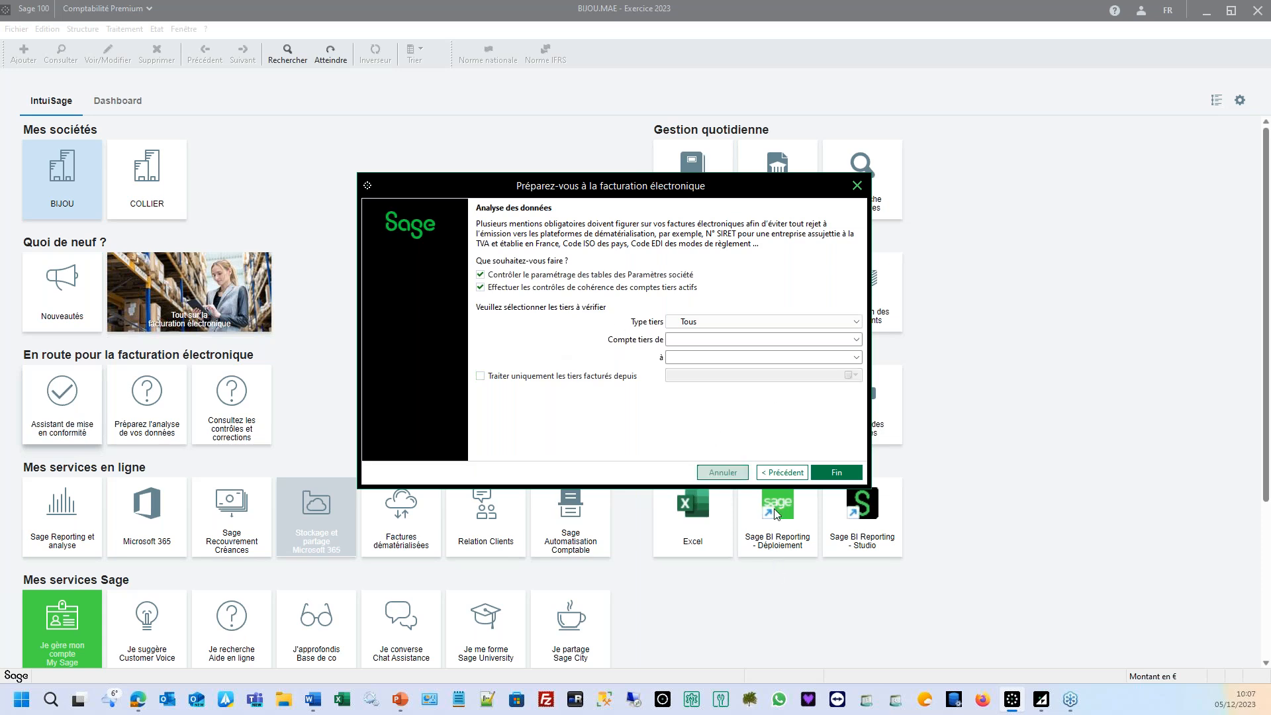
{"action": "left_click", "coordinate": [836, 472]}
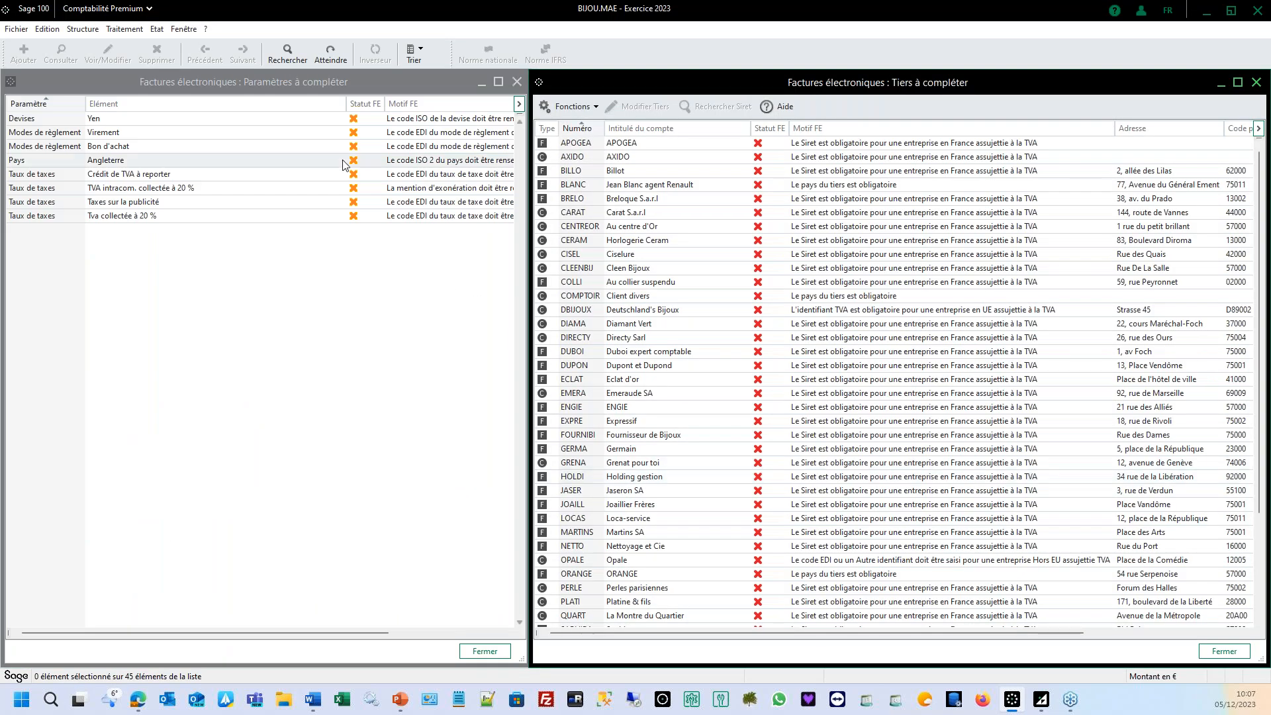
Step: Fit the Elément column to its contents in the parameters to complete and review the flagged payment method, country and tax entries
{"action": "double_click", "coordinate": [346, 103]}
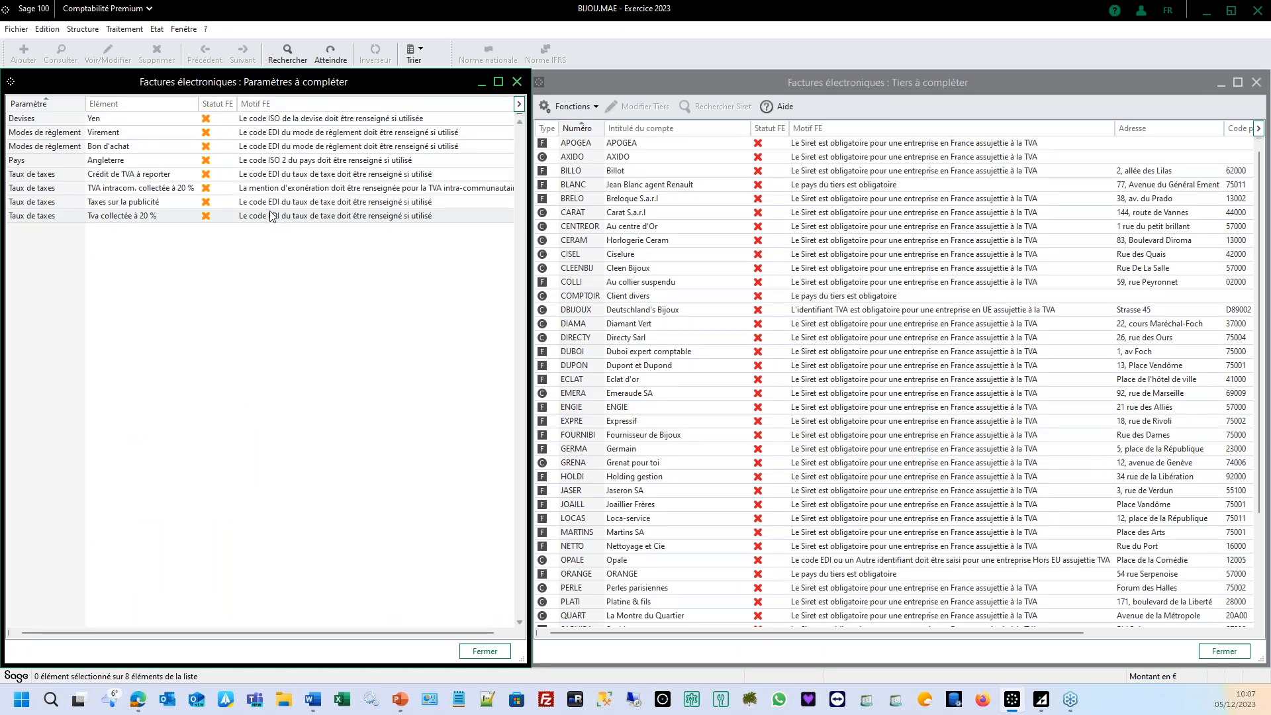
{"action": "left_click", "coordinate": [41, 148]}
{"action": "left_click", "coordinate": [101, 166]}
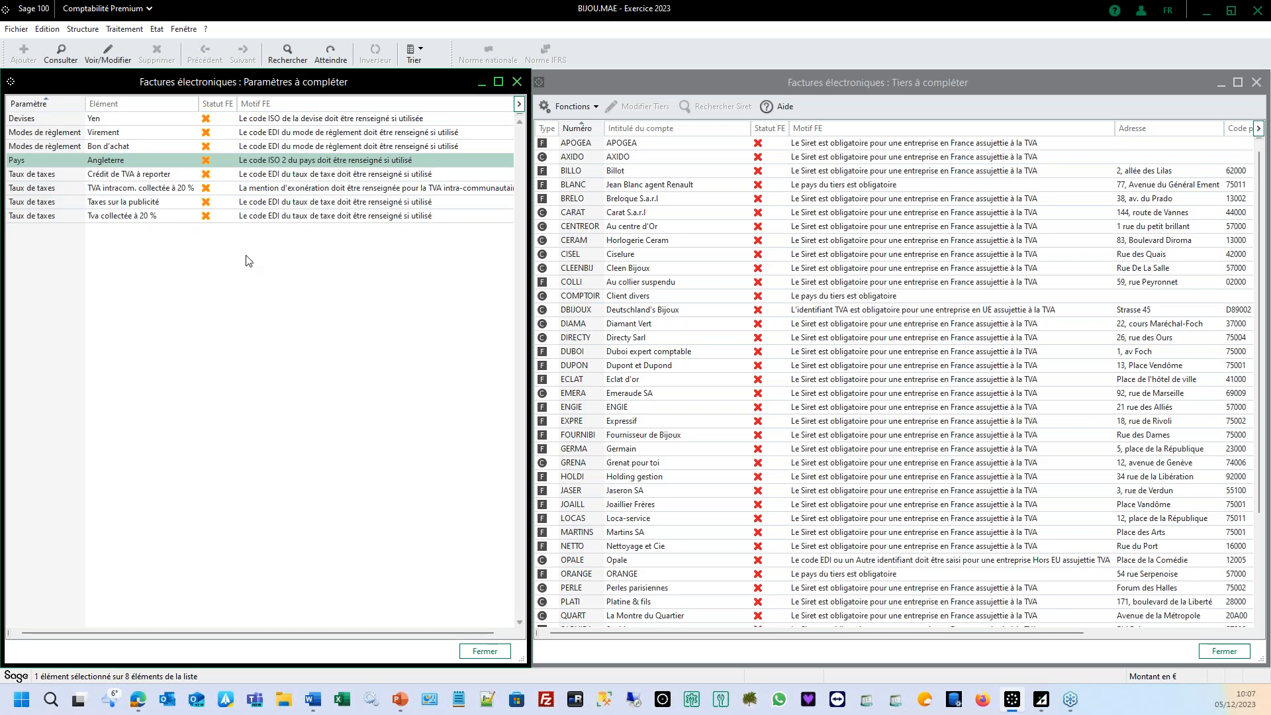
{"action": "left_click", "coordinate": [265, 204]}
Step: Set the Code EDI of the tax rate "Tva collectée à 20 %" to VAT and save the tax
{"action": "left_click", "coordinate": [271, 220]}
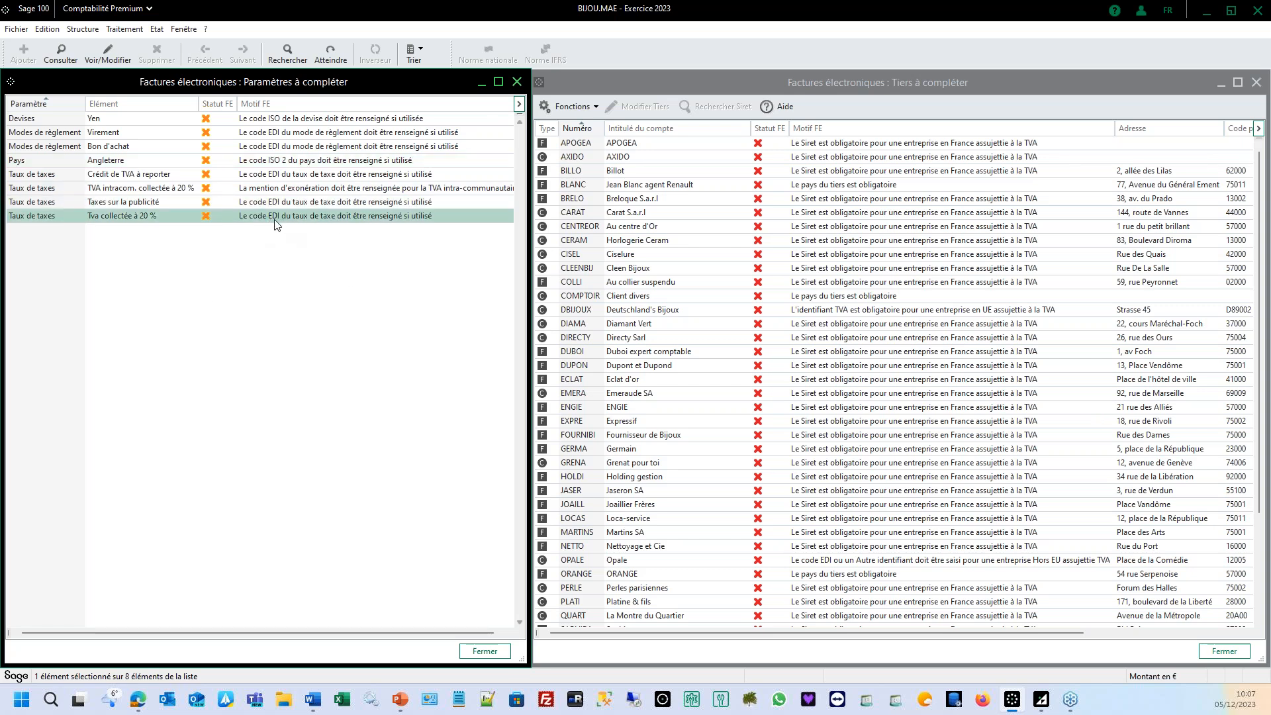
{"action": "double_click", "coordinate": [335, 220]}
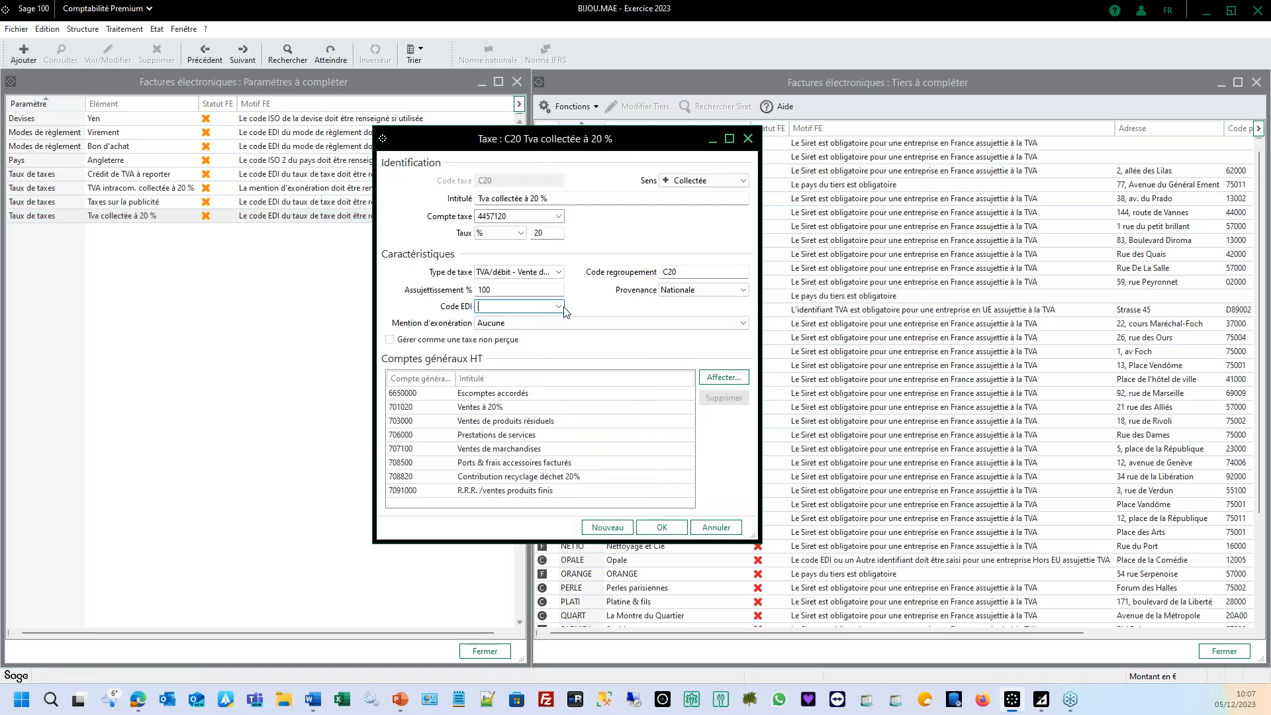
{"action": "left_click", "coordinate": [558, 306]}
{"action": "left_click", "coordinate": [549, 340]}
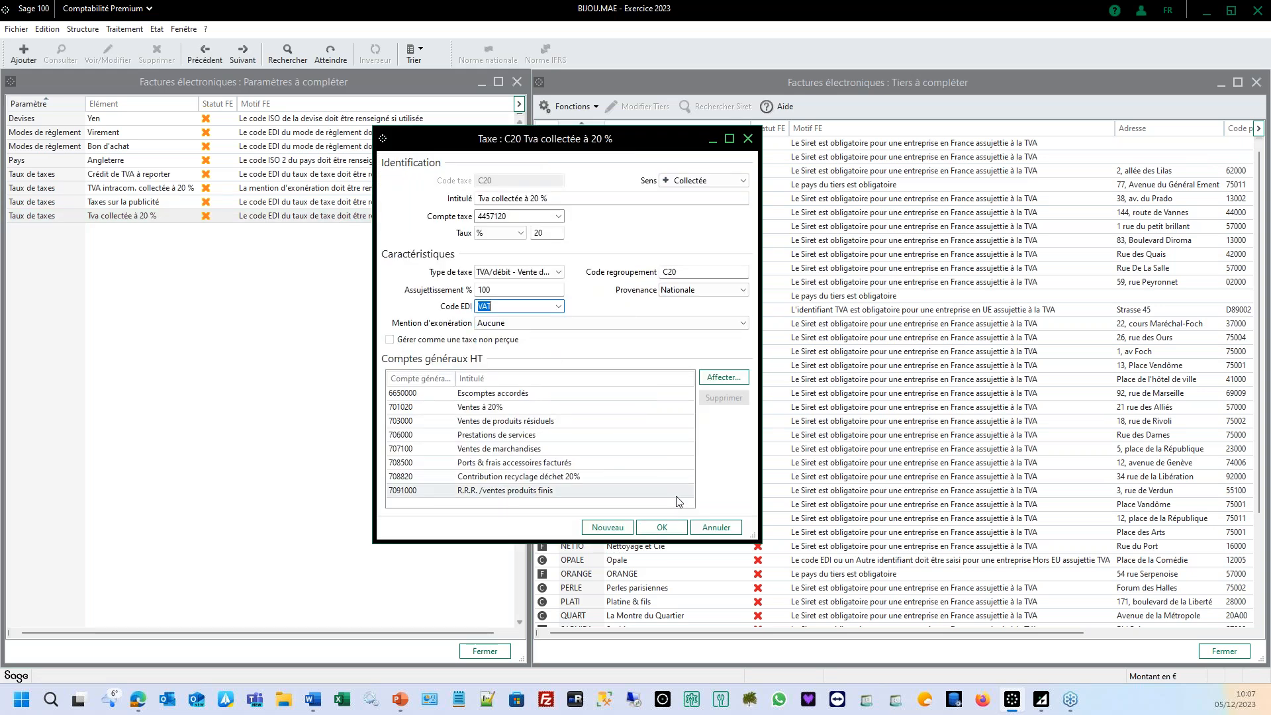
{"action": "left_click", "coordinate": [661, 528]}
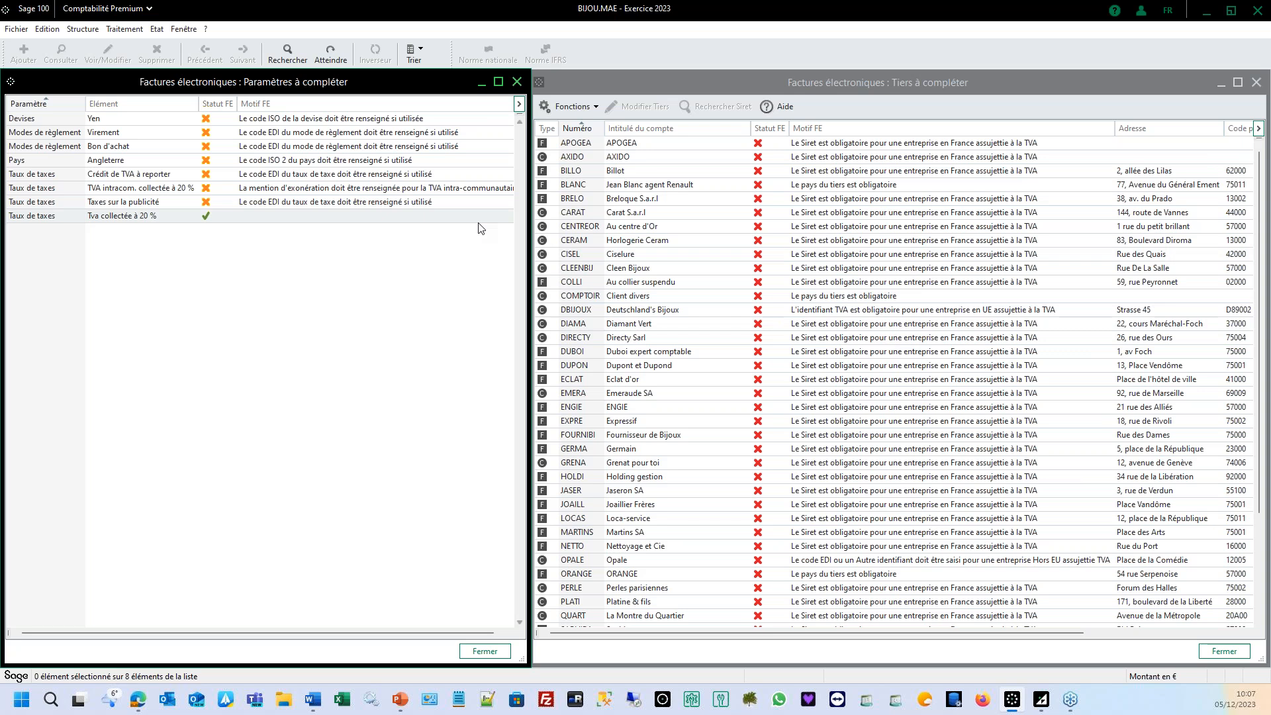
Step: Maximize the list of third parties to complete and set the country of the Renault agent supplier to France, saving the record
{"action": "left_click", "coordinate": [935, 202]}
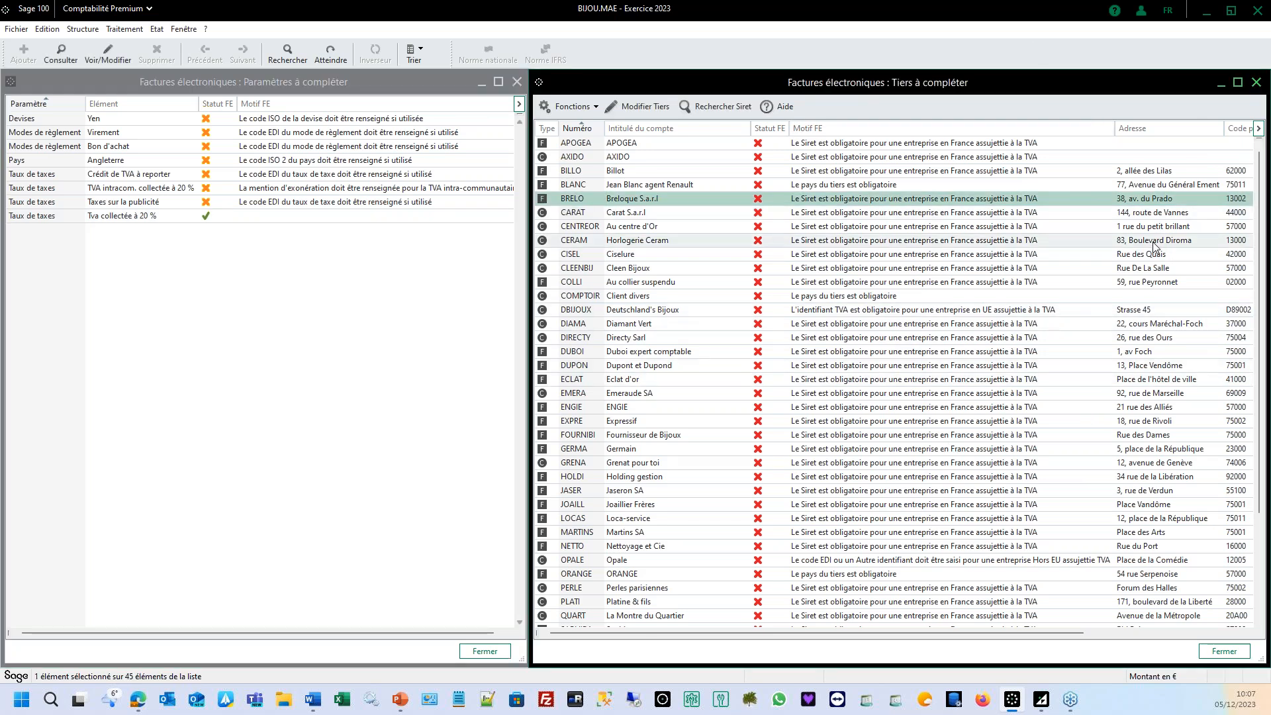
{"action": "left_click", "coordinate": [1241, 83]}
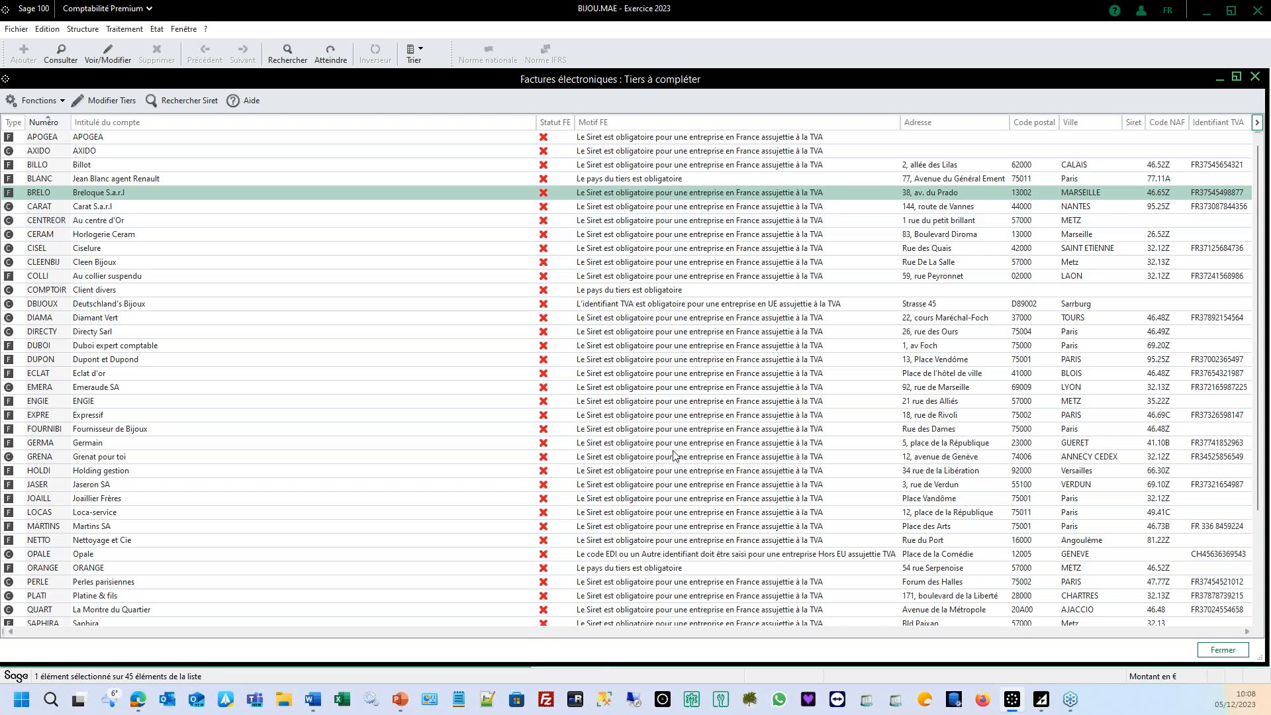
{"action": "double_click", "coordinate": [684, 176]}
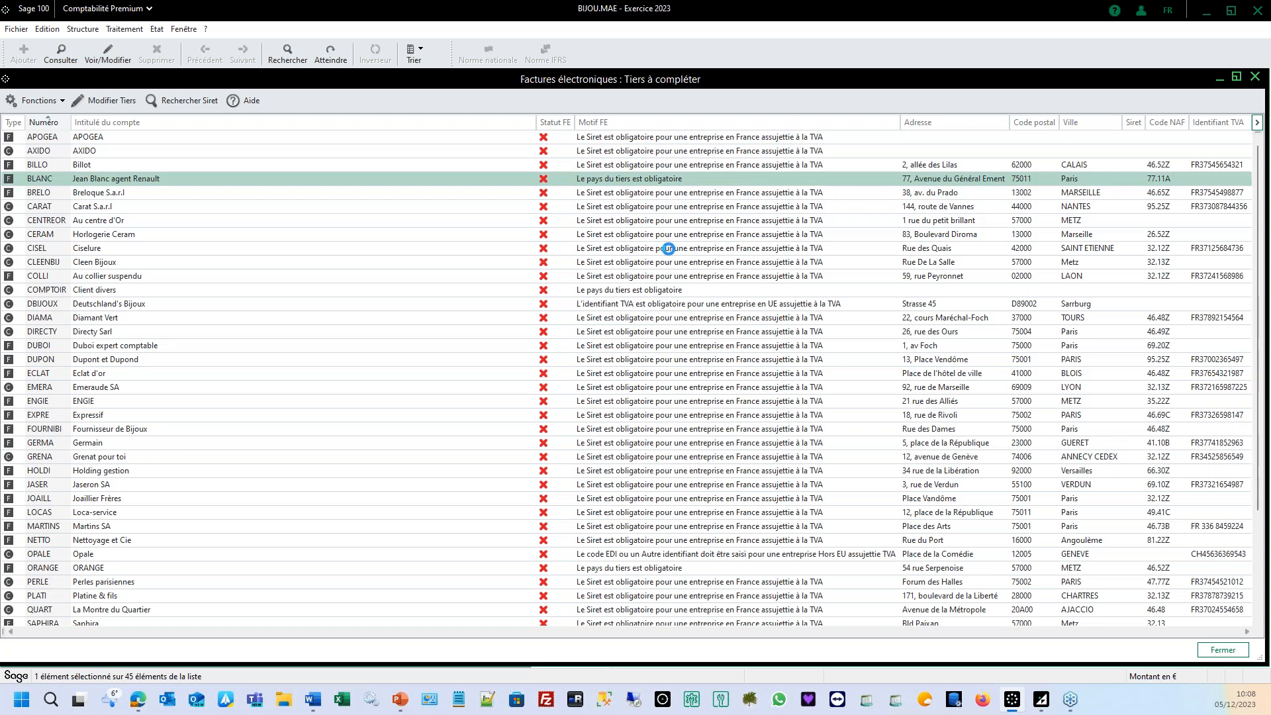
{"action": "mouse_move", "coordinate": [665, 137]}
{"action": "left_mouse_down"}
{"action": "mouse_move", "coordinate": [671, 241]}
{"action": "mouse_move", "coordinate": [682, 130]}
{"action": "left_mouse_up"}
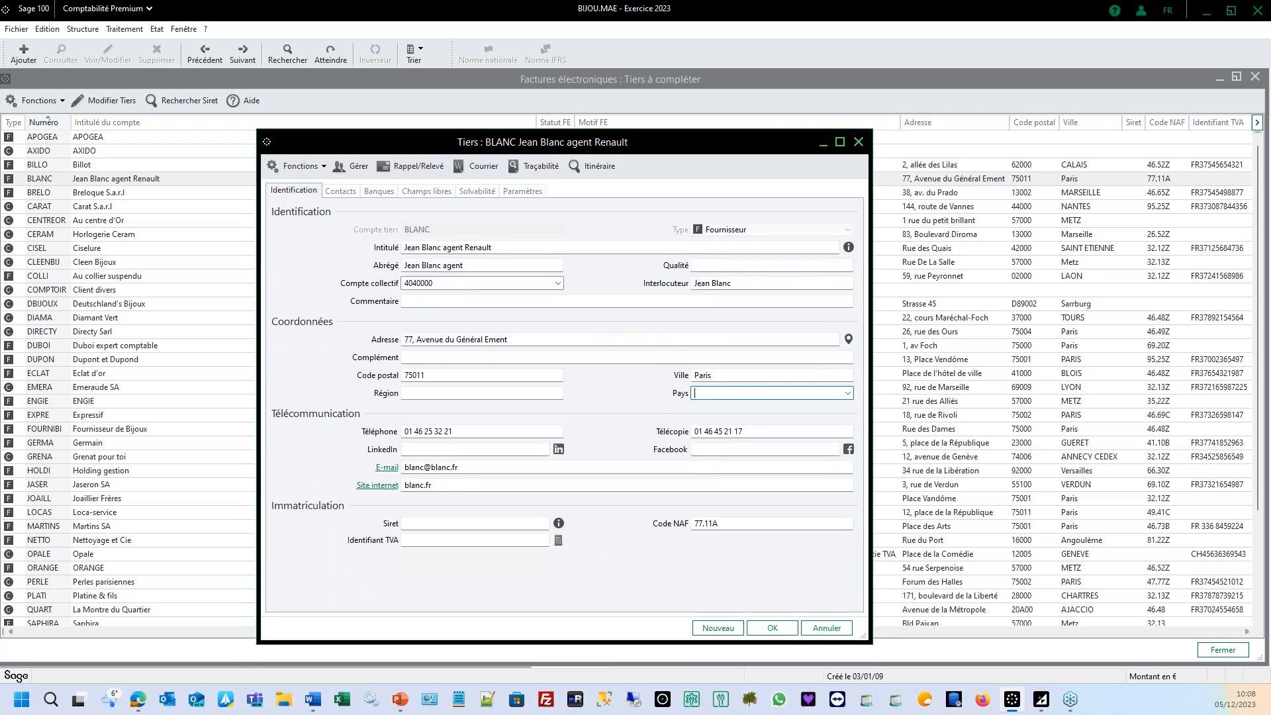
{"action": "left_click", "coordinate": [847, 393]}
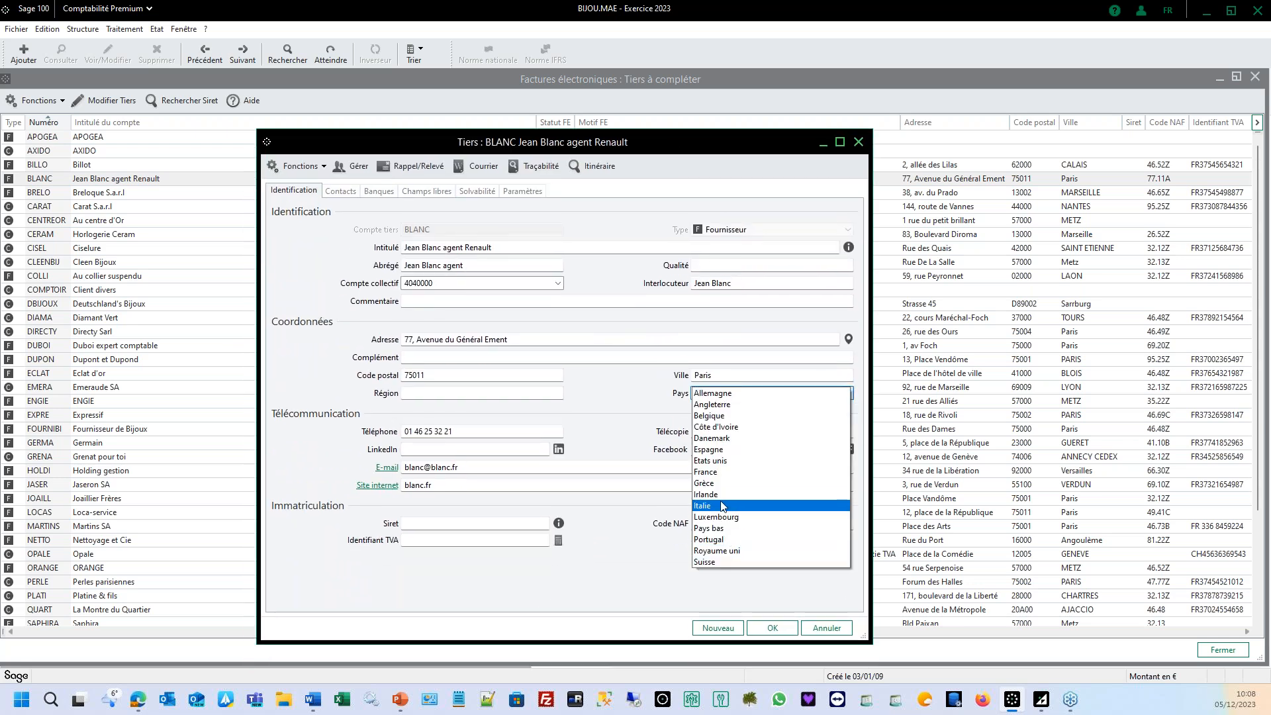
{"action": "left_click", "coordinate": [707, 471]}
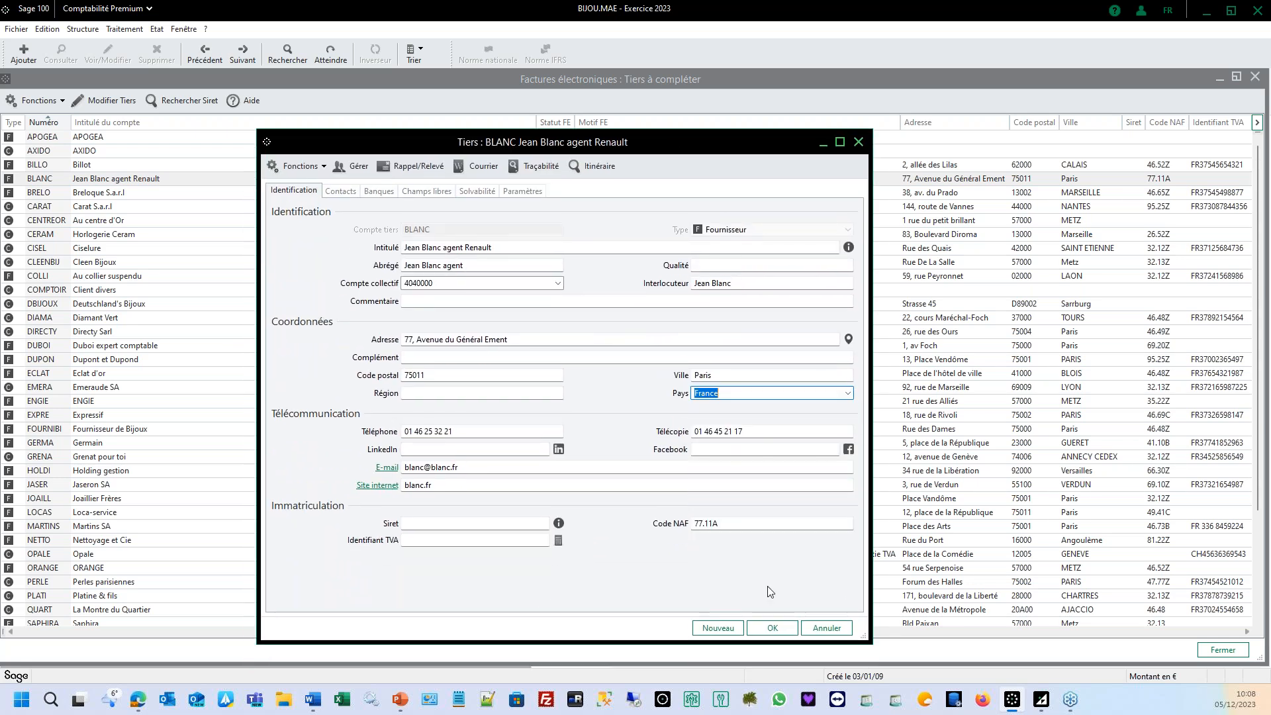
{"action": "left_click", "coordinate": [780, 630]}
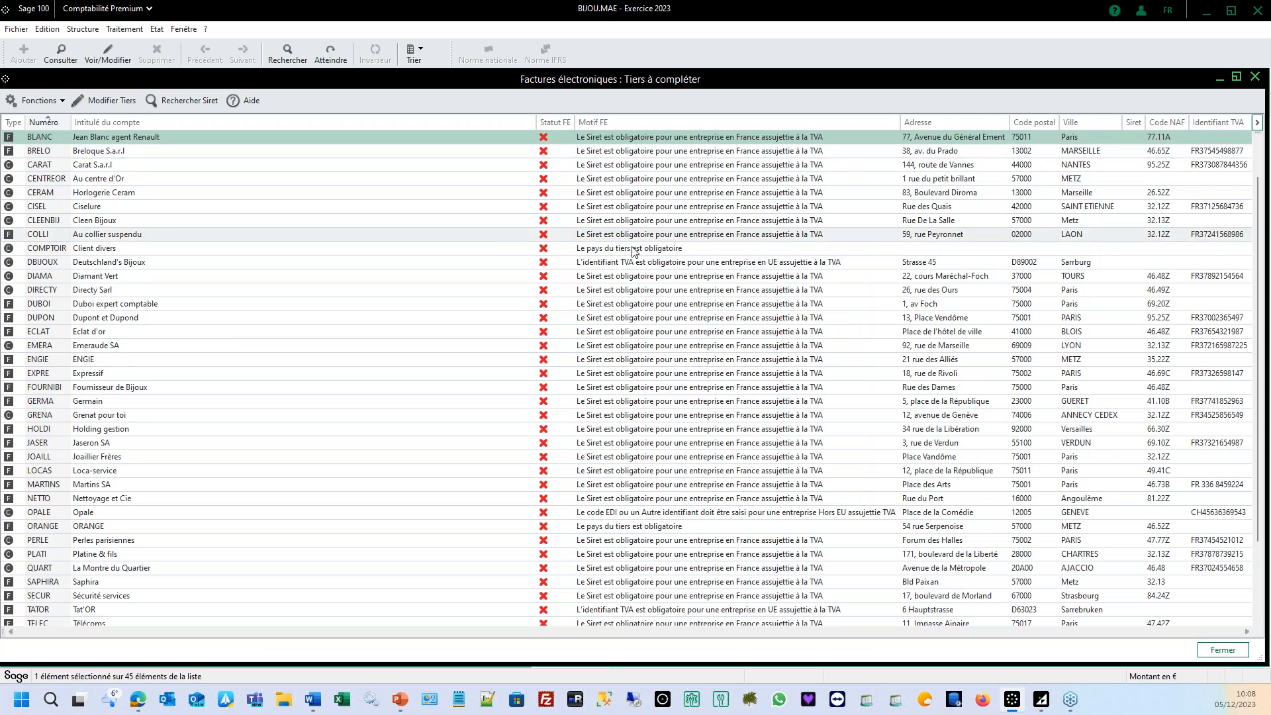
Step: Set the country of the "Client divers" customer to France and open its electronic invoice parameters
{"action": "double_click", "coordinate": [695, 247]}
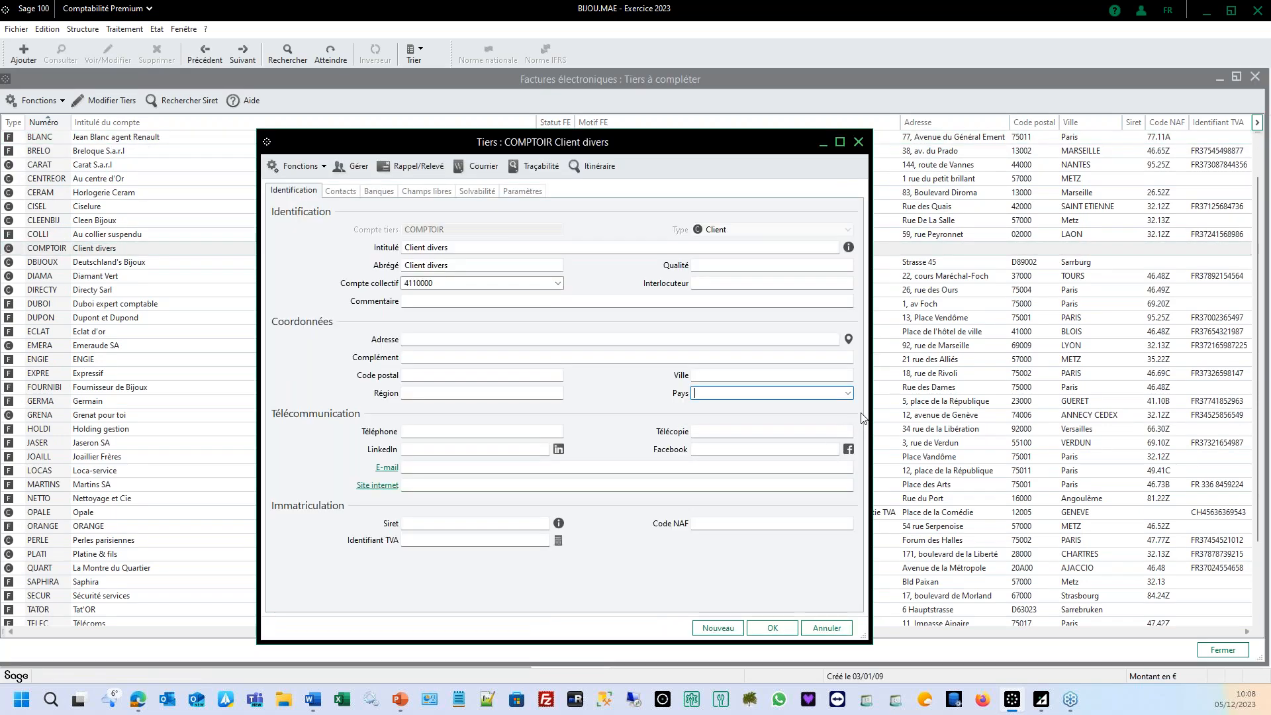
{"action": "left_click", "coordinate": [848, 394]}
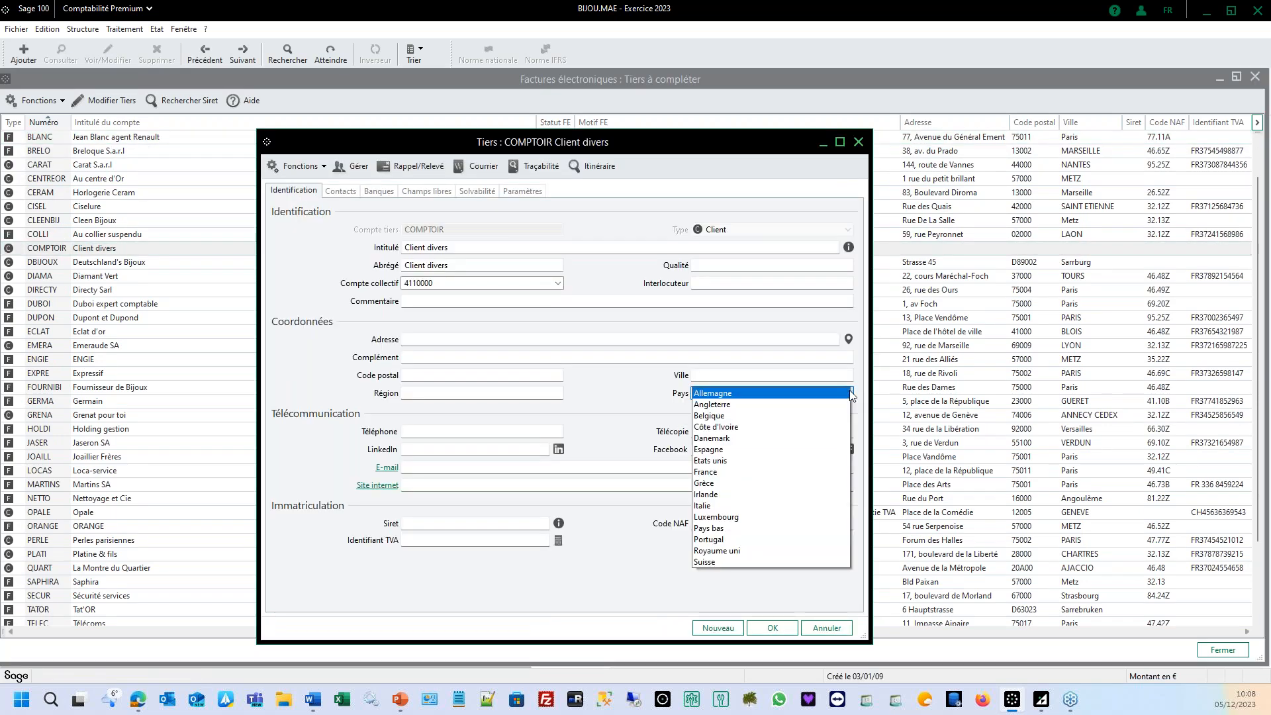
{"action": "left_click", "coordinate": [721, 472]}
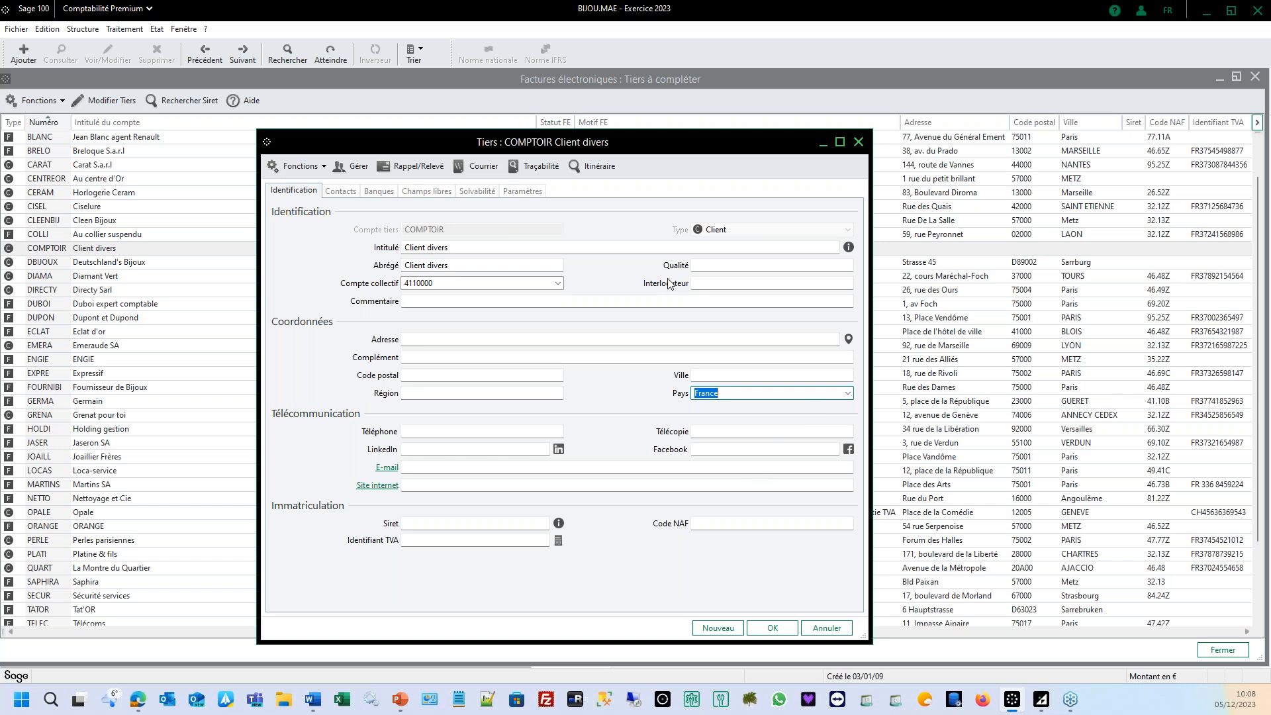
{"action": "left_click", "coordinate": [530, 191]}
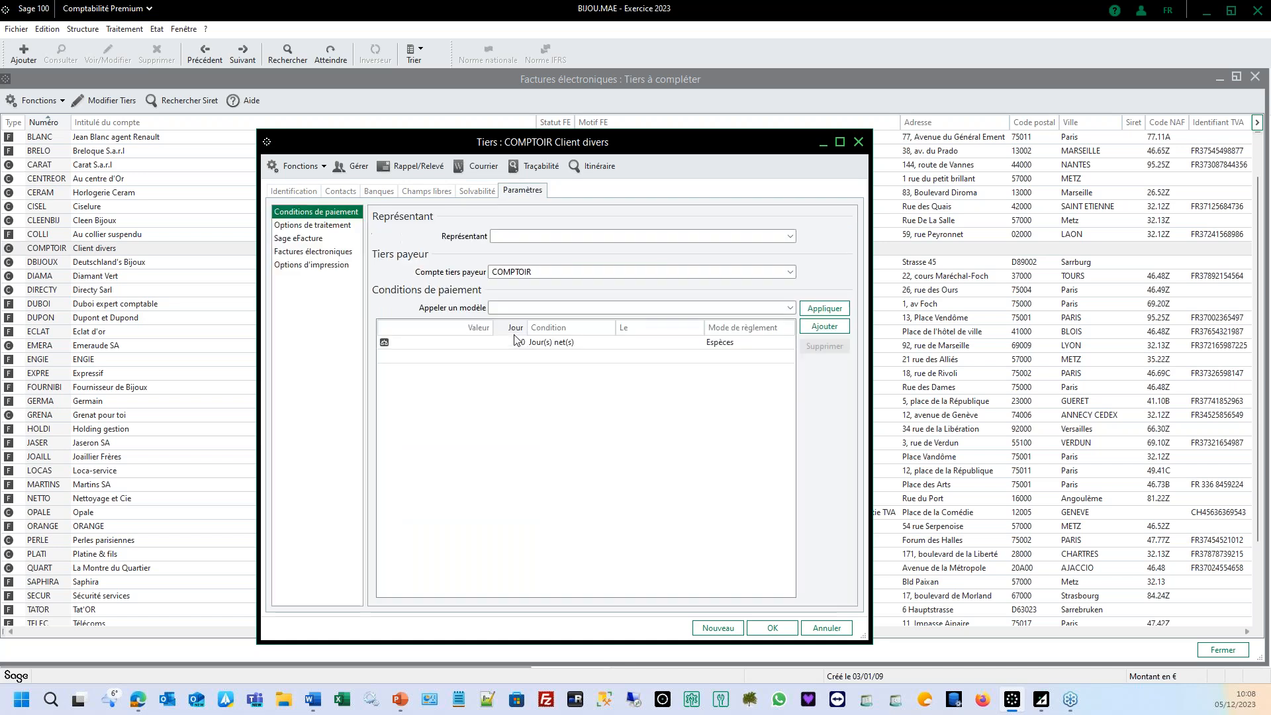
{"action": "left_click", "coordinate": [338, 255]}
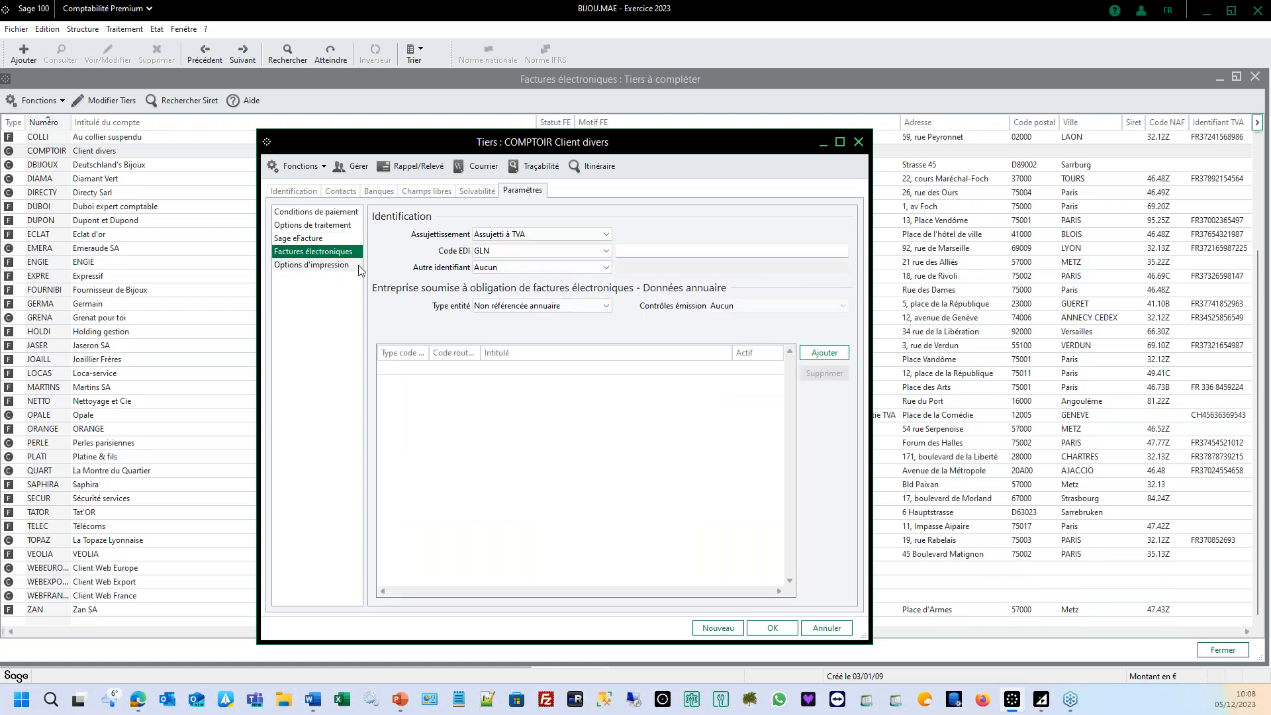
Step: Switch the customer's Assujettissement to "Particulier ou Non assujetti à TVA" and restore it to "Assujetti à TVA"
{"action": "left_click", "coordinate": [603, 236]}
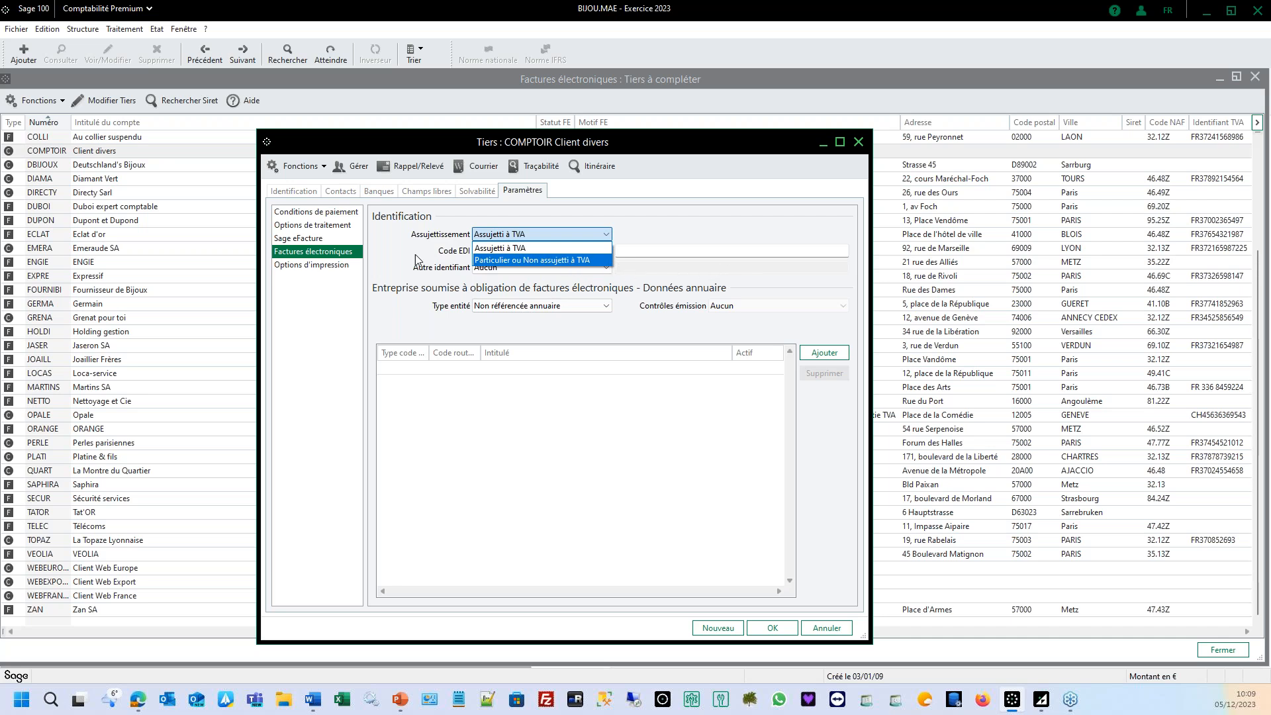
{"action": "left_click", "coordinate": [581, 264]}
{"action": "left_click", "coordinate": [567, 255]}
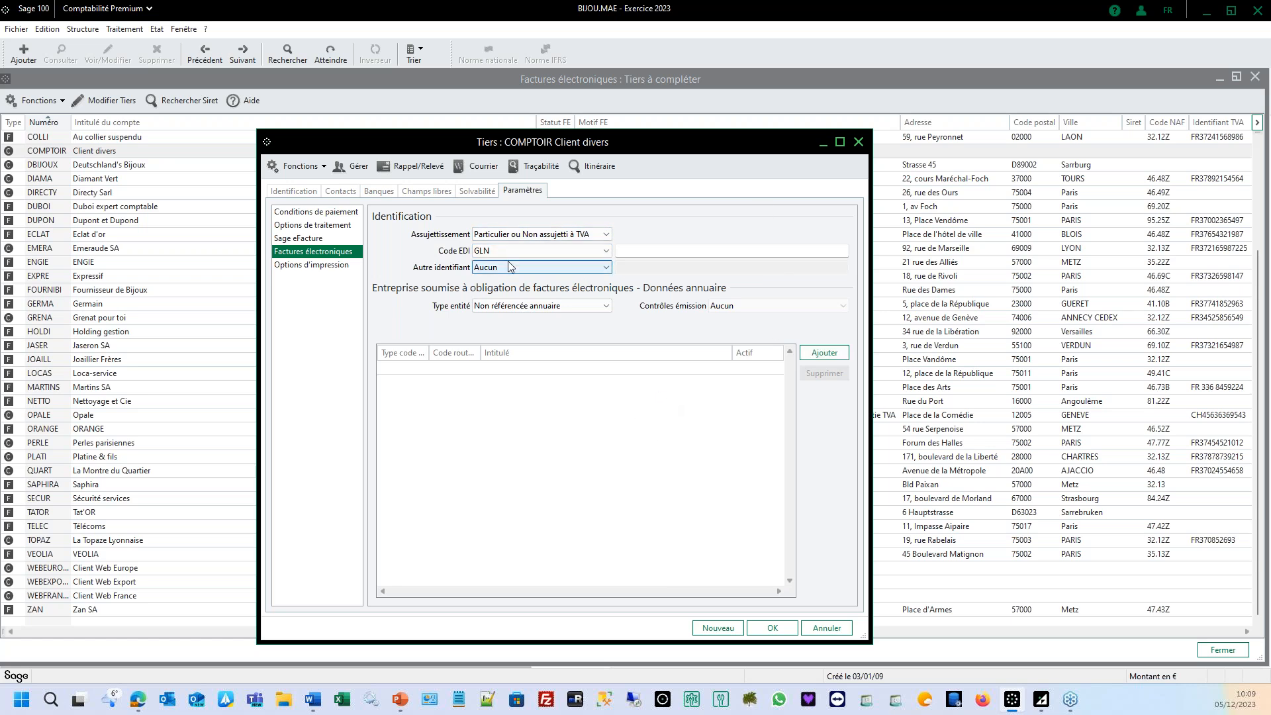
{"action": "left_click", "coordinate": [543, 233]}
{"action": "left_click", "coordinate": [539, 249]}
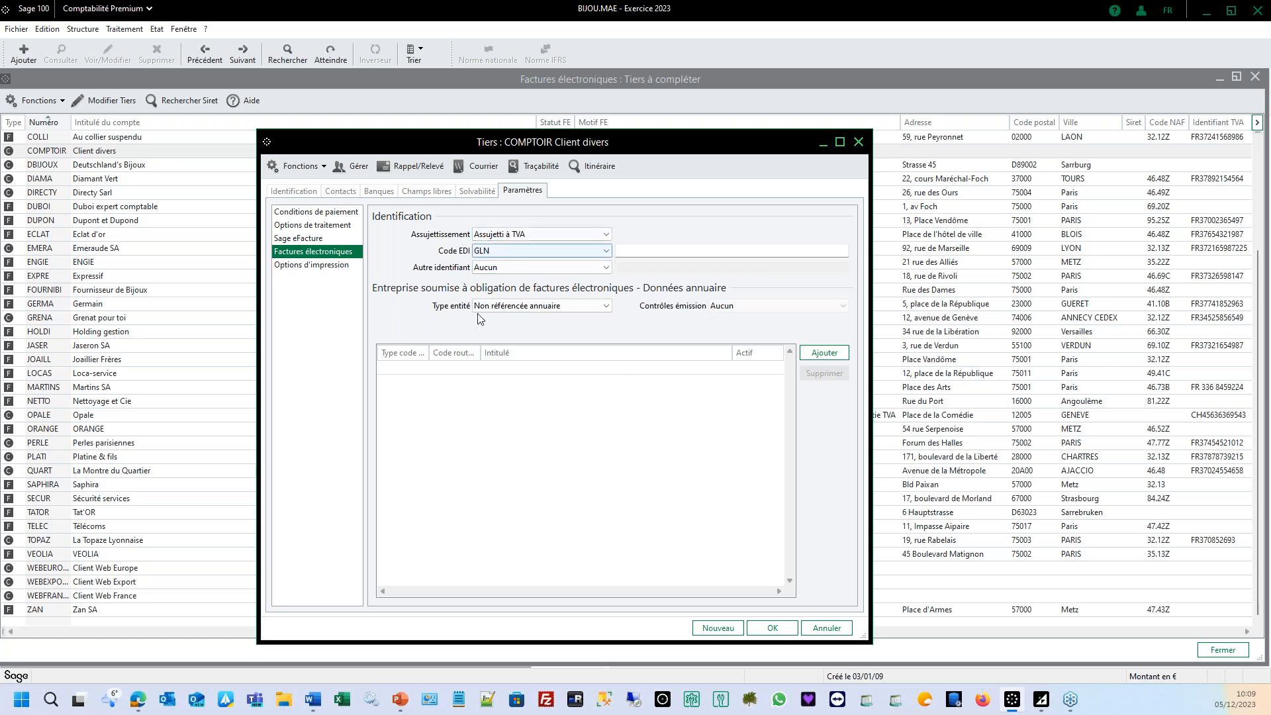
{"action": "left_click", "coordinate": [548, 268]}
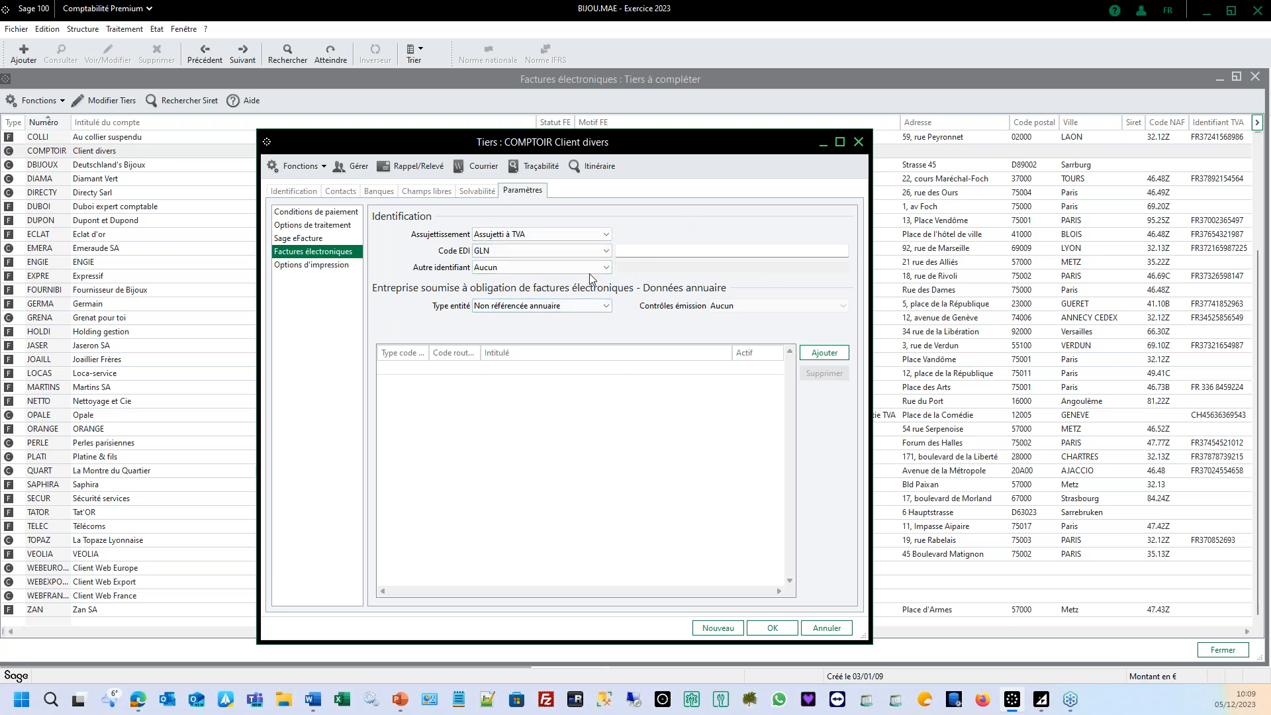
Step: Set the customer's Type entité to Publique in the electronic invoicing directory data
{"action": "left_click", "coordinate": [599, 307]}
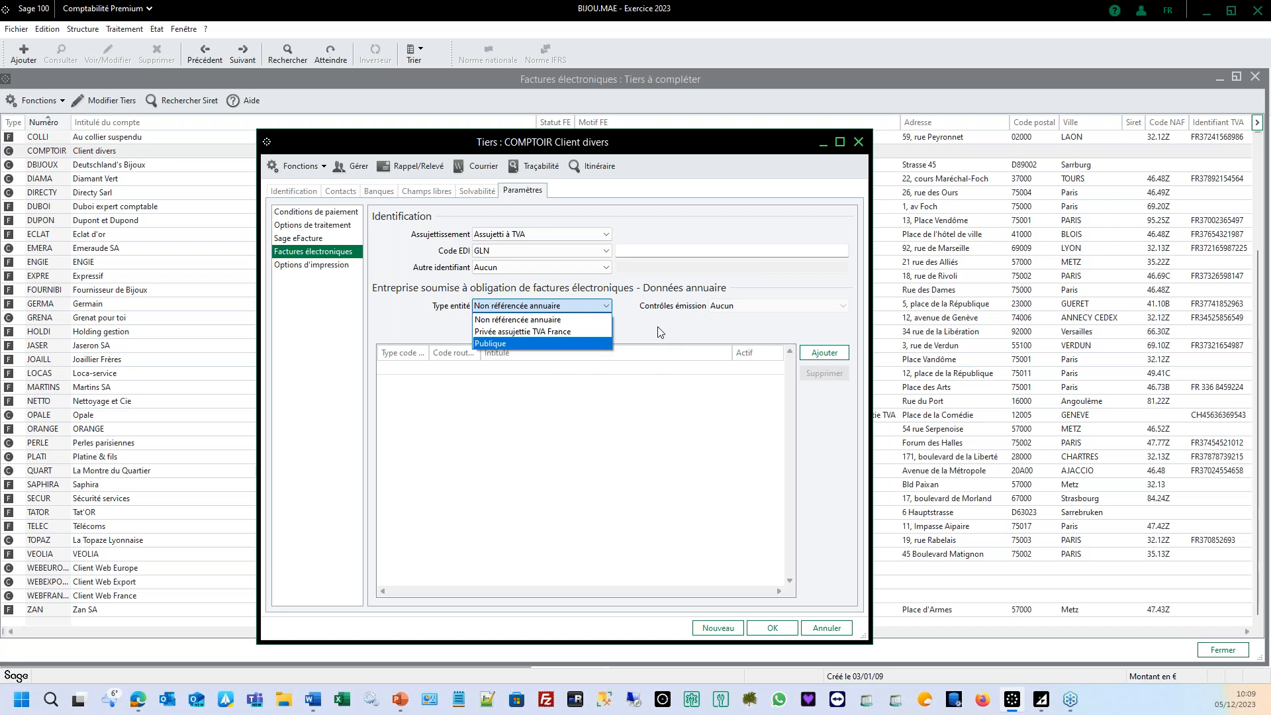
{"action": "left_click", "coordinate": [723, 309]}
{"action": "left_click", "coordinate": [549, 305]}
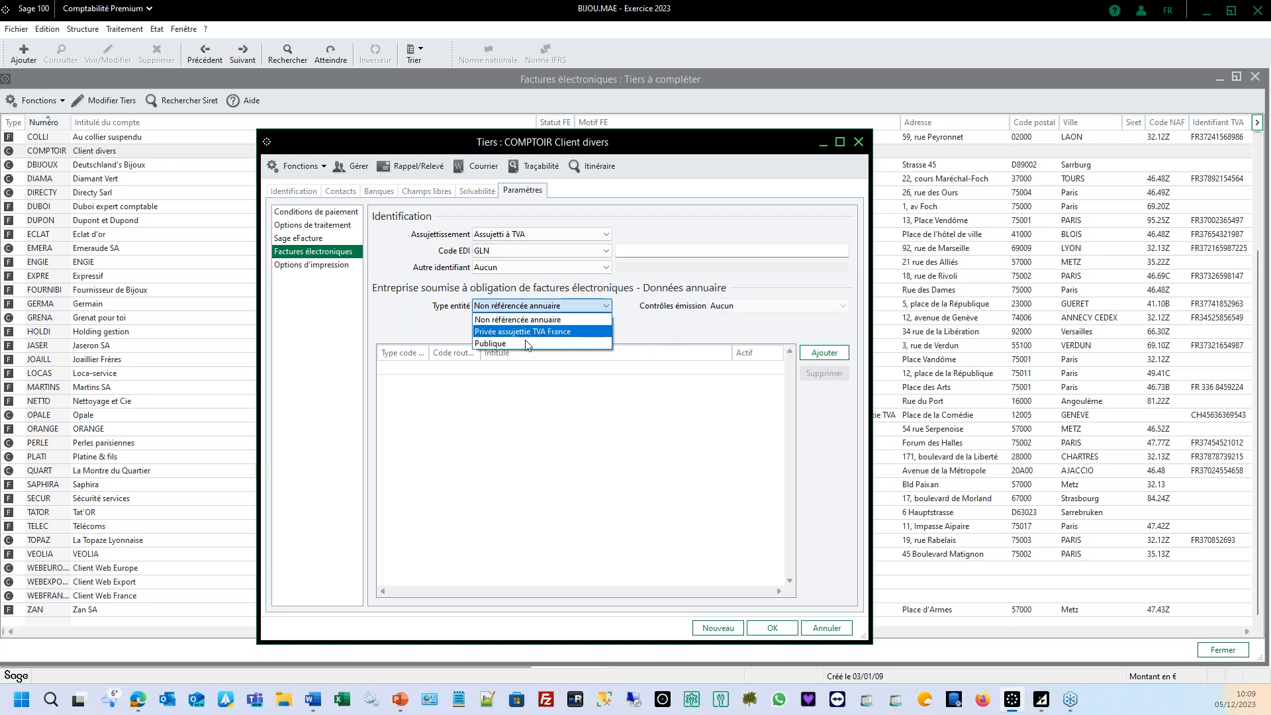
{"action": "left_click", "coordinate": [527, 343]}
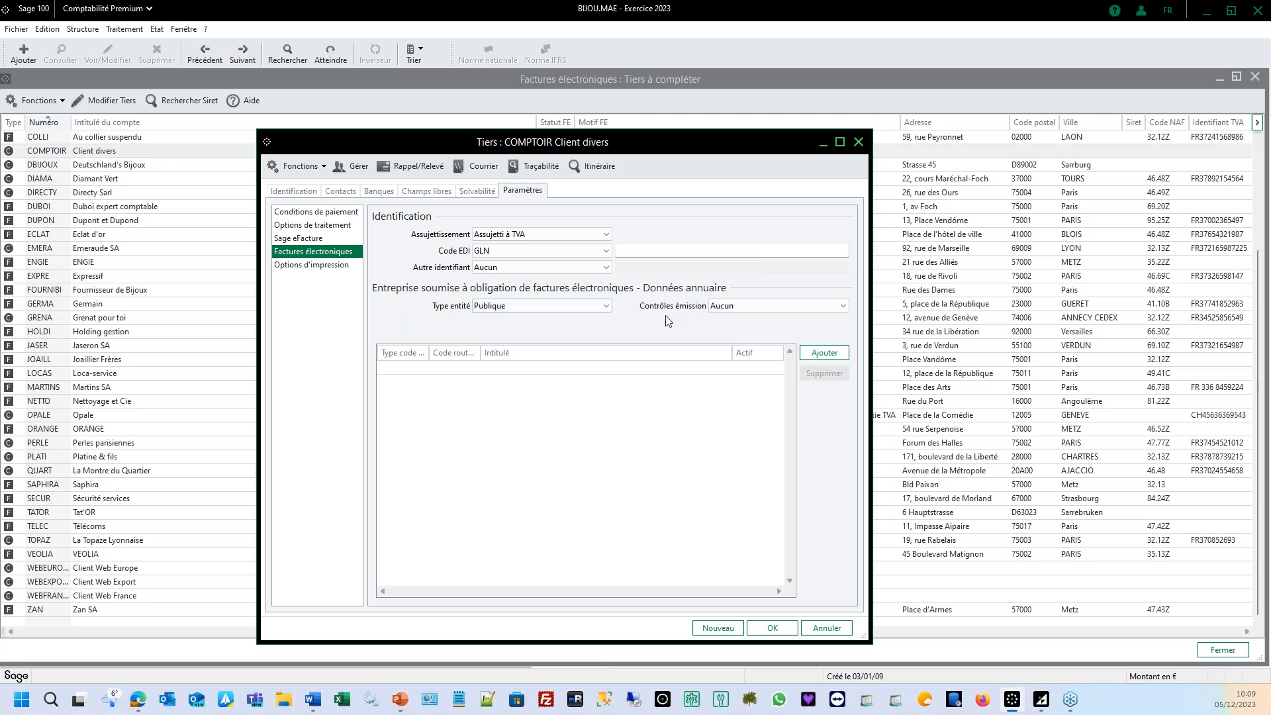
Step: Review the Contrôles émission options and set the customer's Type entité to "Privée assujettie TVA France", finishing with "Non référencée annuaire"
{"action": "left_click", "coordinate": [793, 305]}
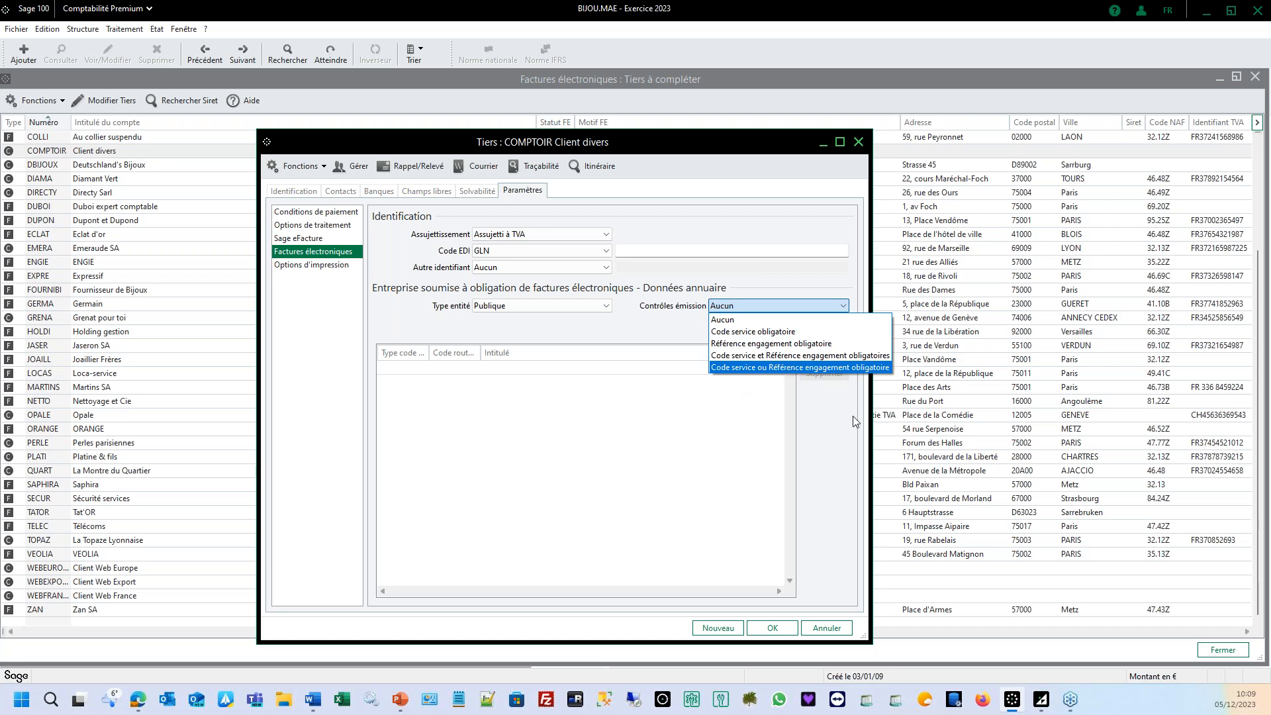
{"action": "left_click", "coordinate": [613, 338]}
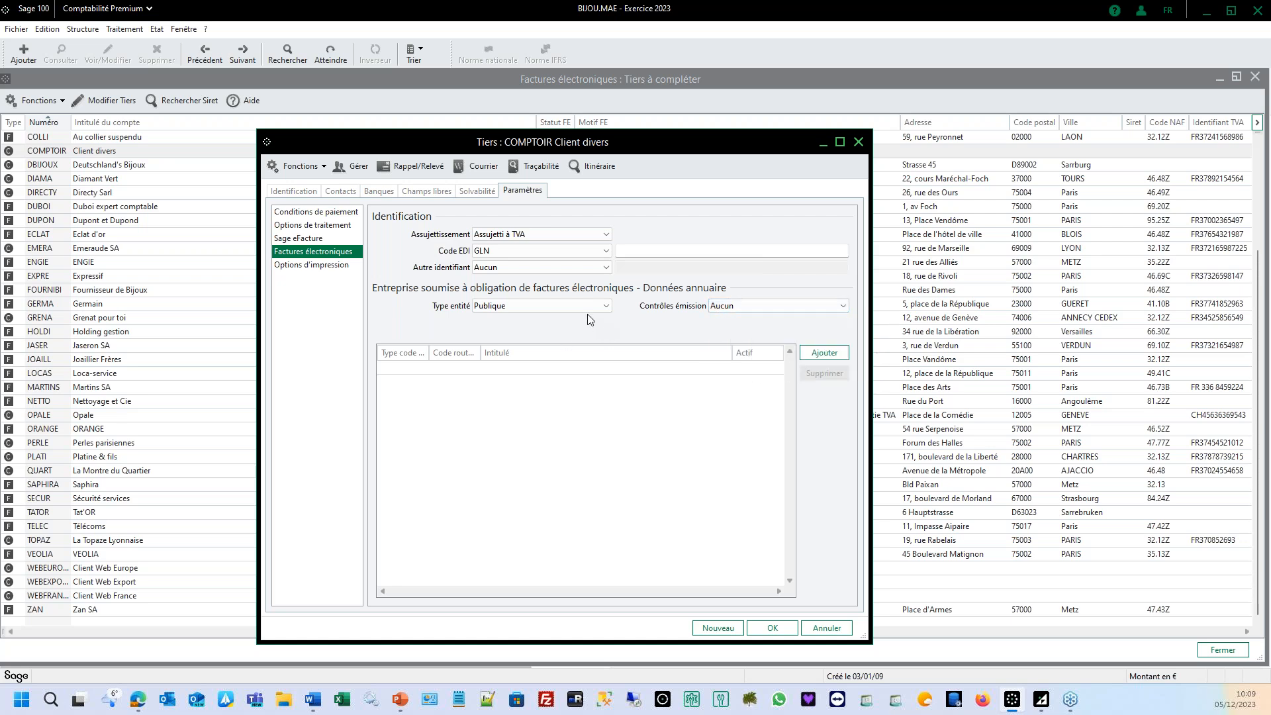
{"action": "left_click", "coordinate": [524, 303]}
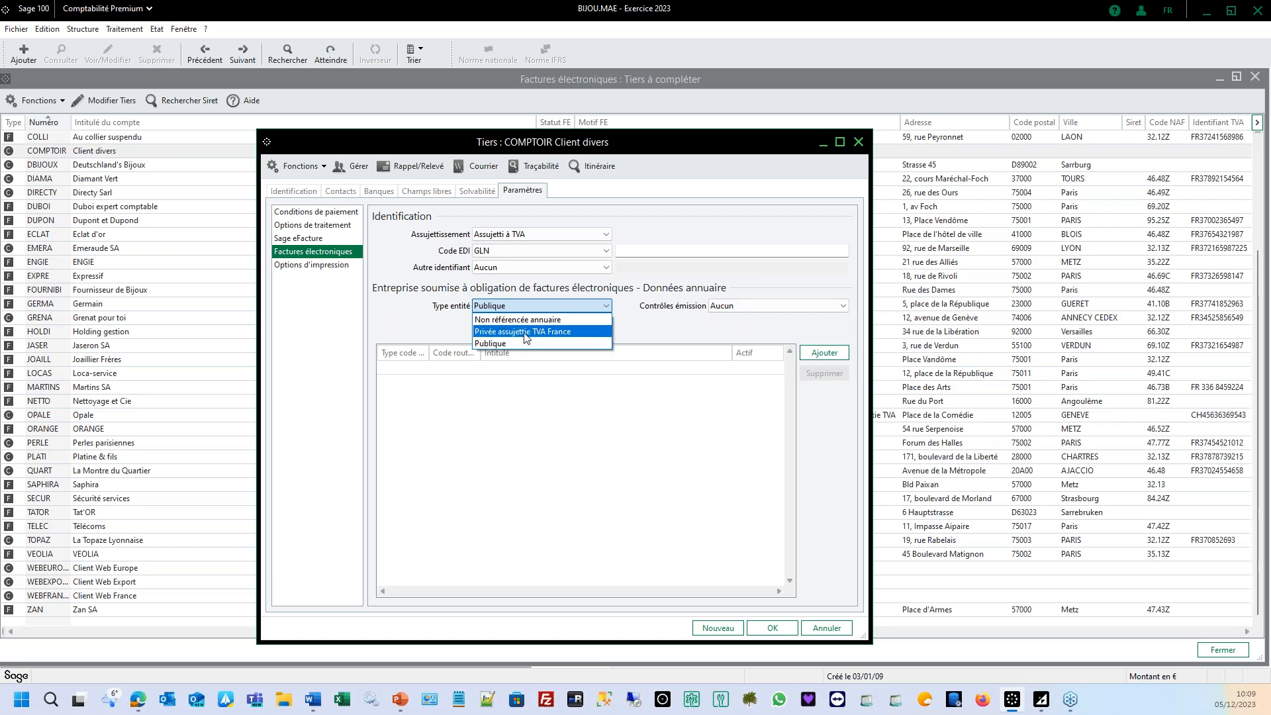
{"action": "left_click", "coordinate": [527, 331]}
{"action": "left_click", "coordinate": [529, 308]}
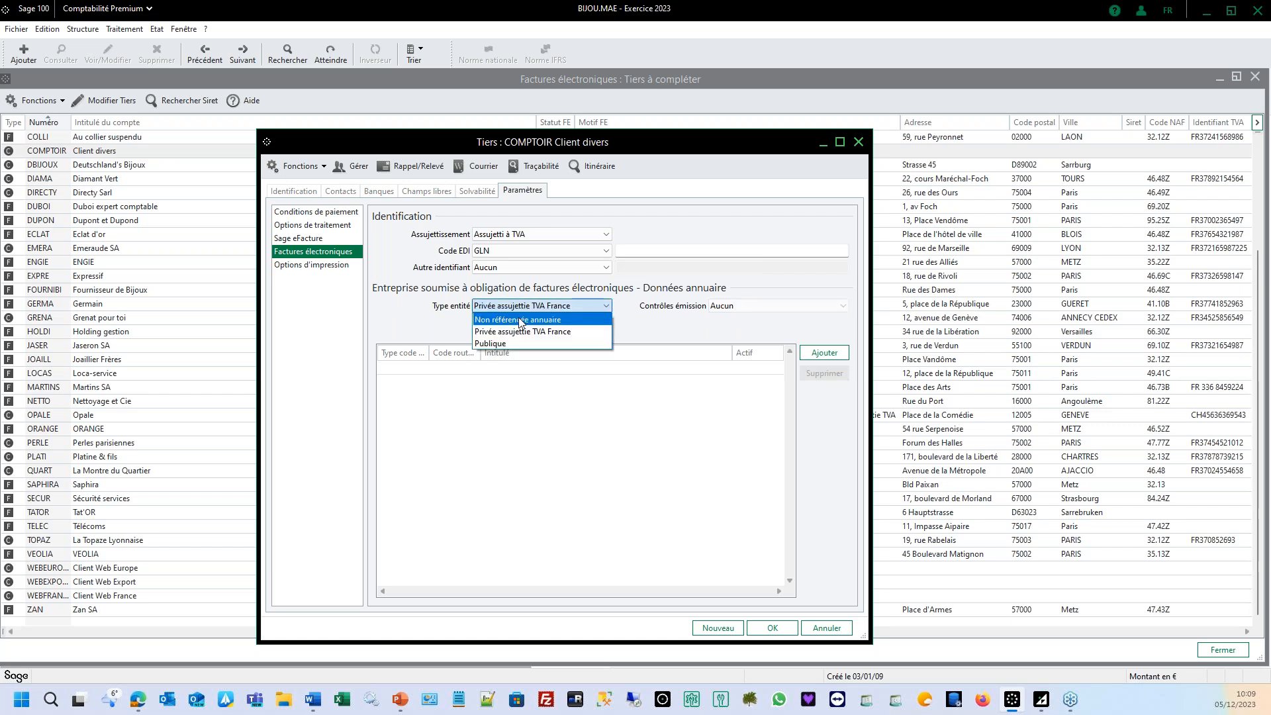
{"action": "left_click", "coordinate": [520, 320]}
Step: Set the "Client divers" customer's Assujettissement to "Particulier ou Non assujetti à TVA" and save the record
{"action": "left_click", "coordinate": [536, 234]}
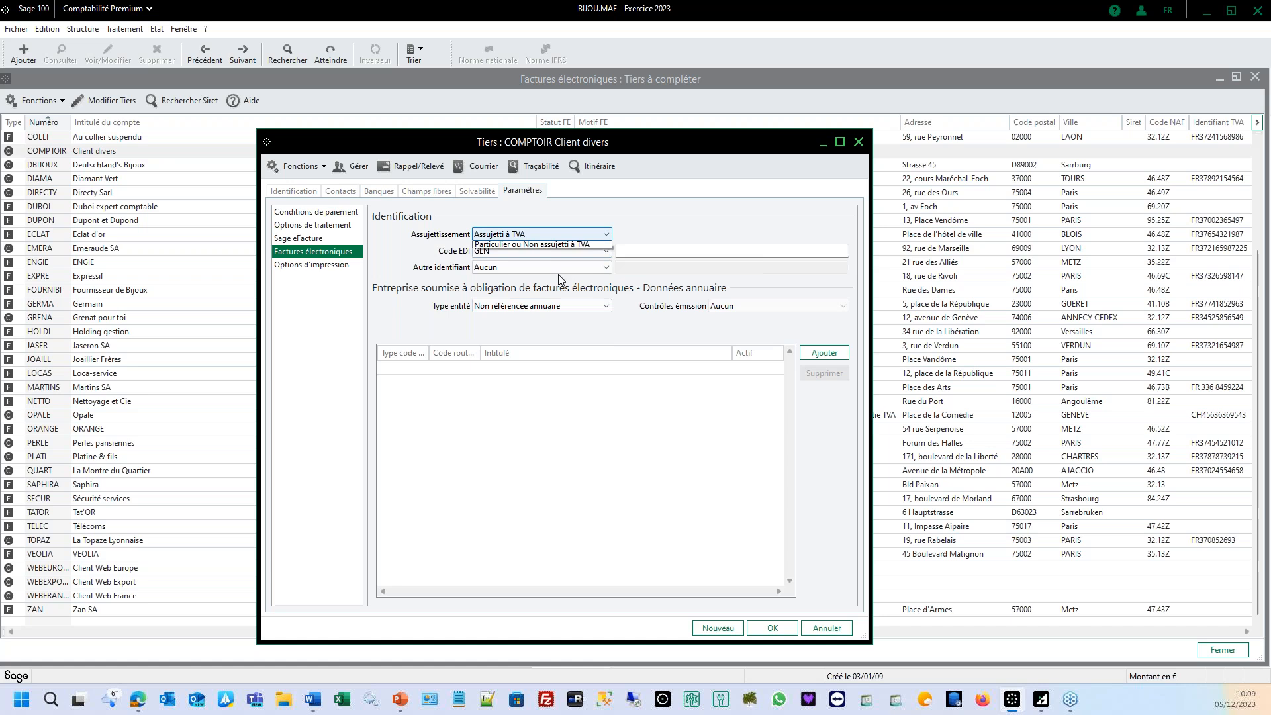
{"action": "left_click", "coordinate": [528, 260]}
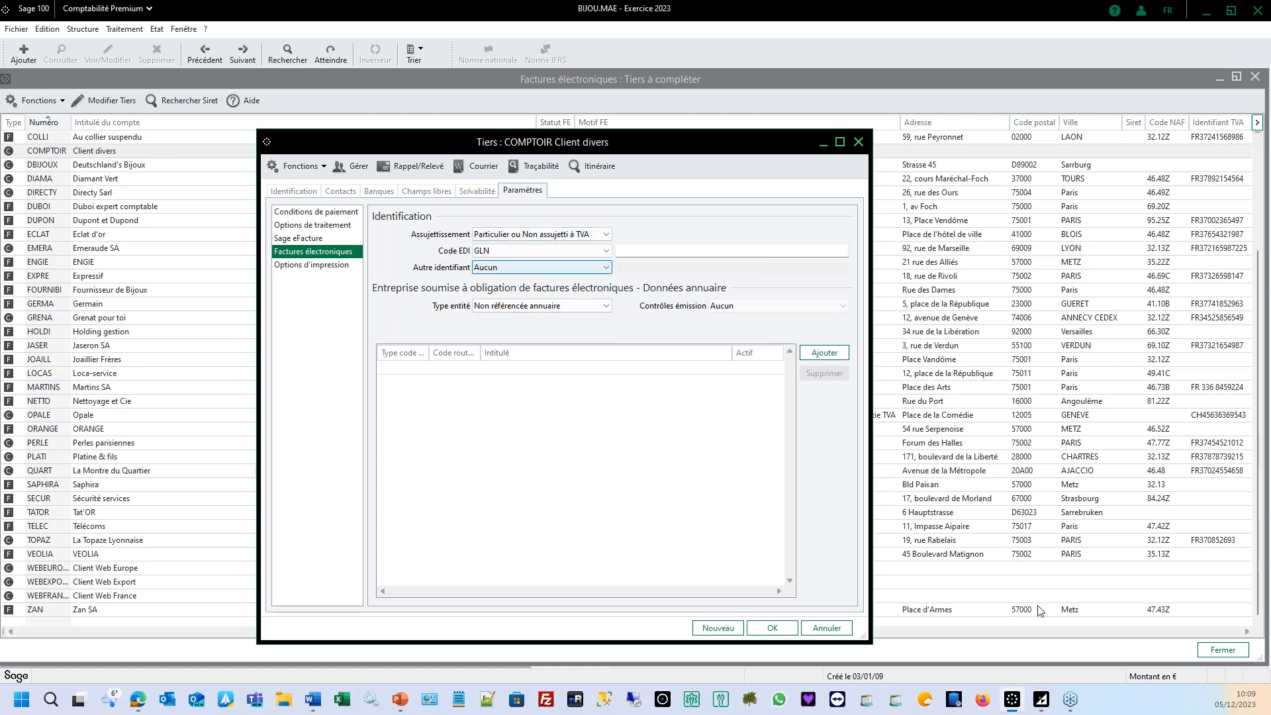
{"action": "left_click", "coordinate": [774, 626]}
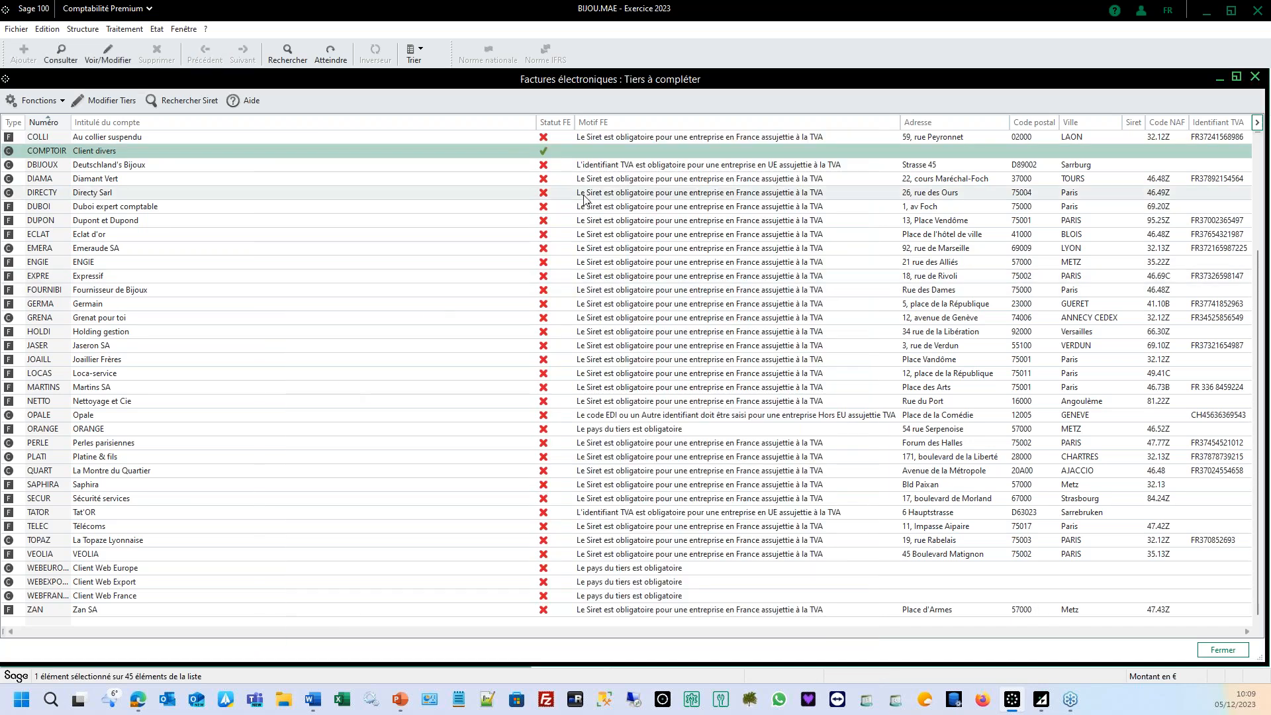
Step: Select the ORANGE and APOGEA third parties together and choose France as the country to assign in their bulk modification
{"action": "left_click", "coordinate": [573, 171]}
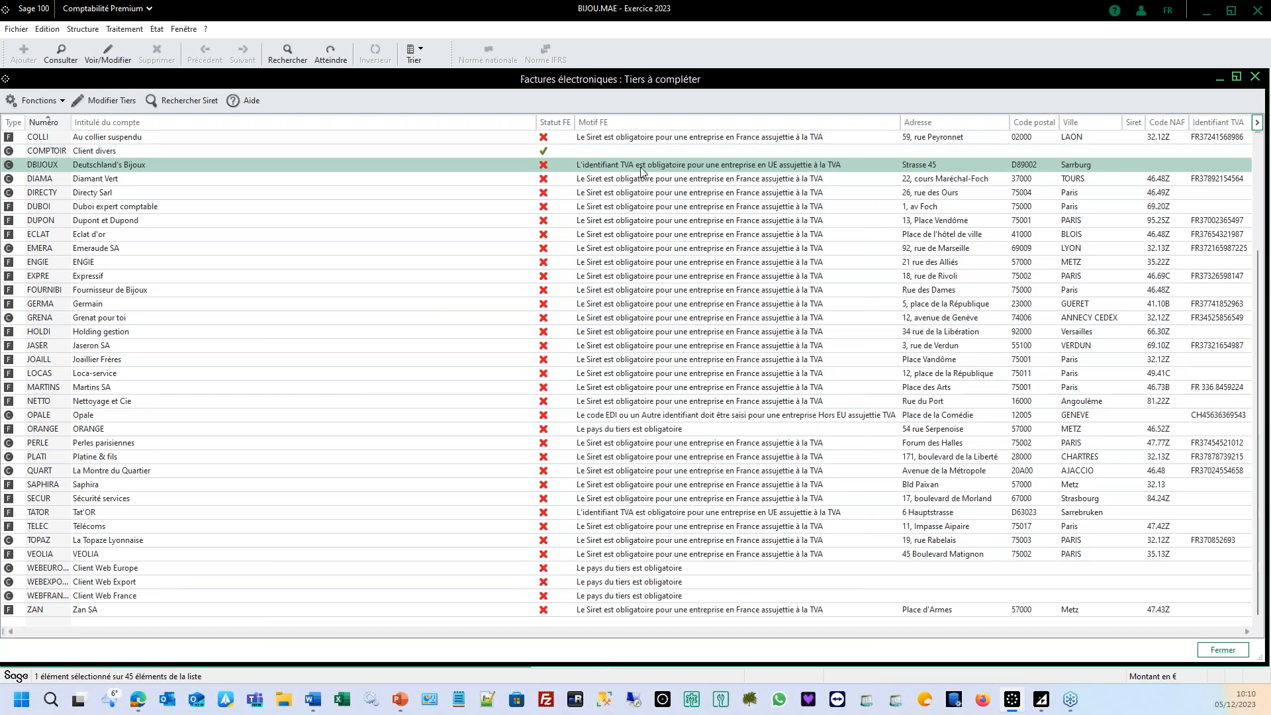
{"action": "scroll", "coordinate": [669, 223], "scroll_direction": "up", "scroll_amount": 4}
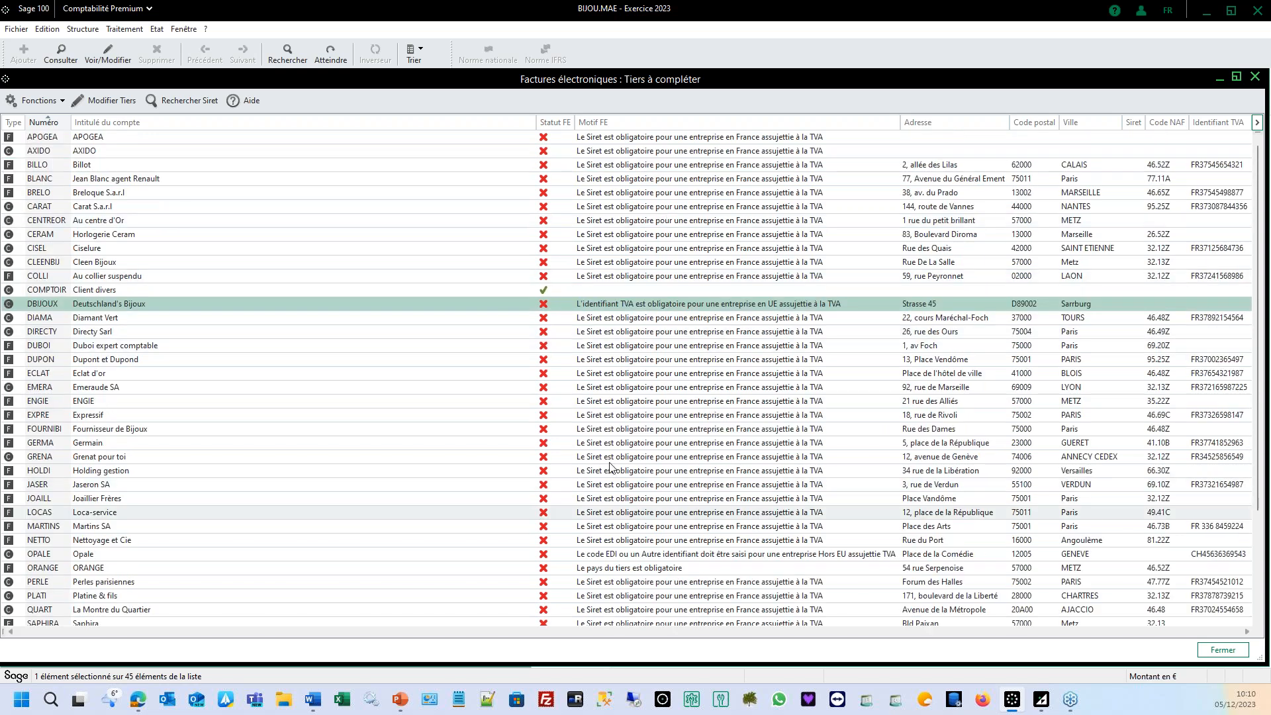
{"action": "left_click", "coordinate": [706, 206]}
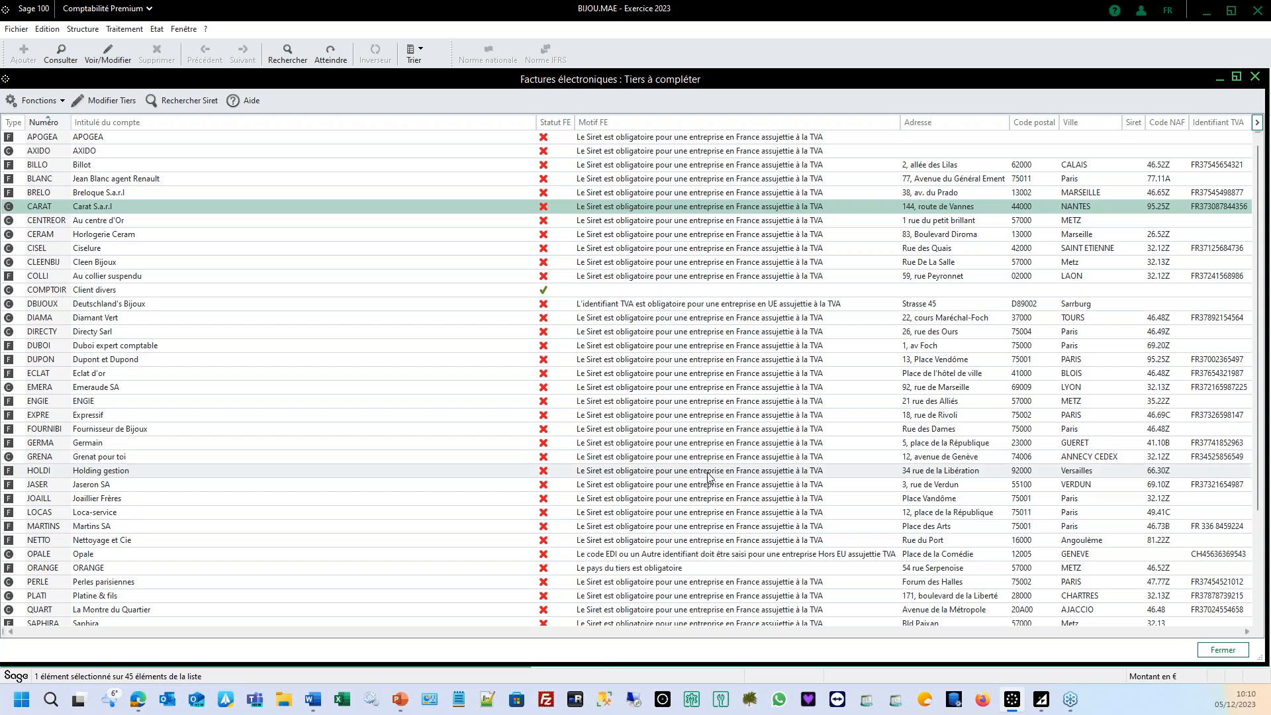
{"action": "left_click", "coordinate": [634, 572]}
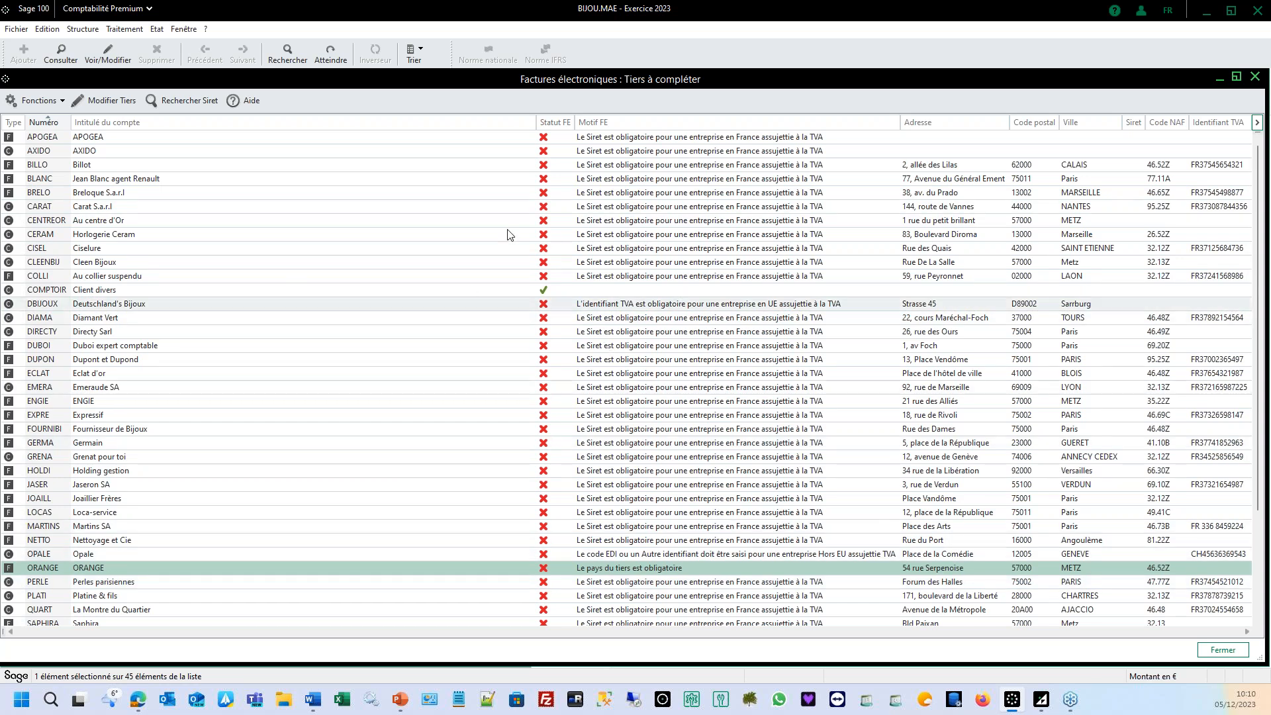
{"action": "left_click", "coordinate": [677, 139], "text": "ctrl"}
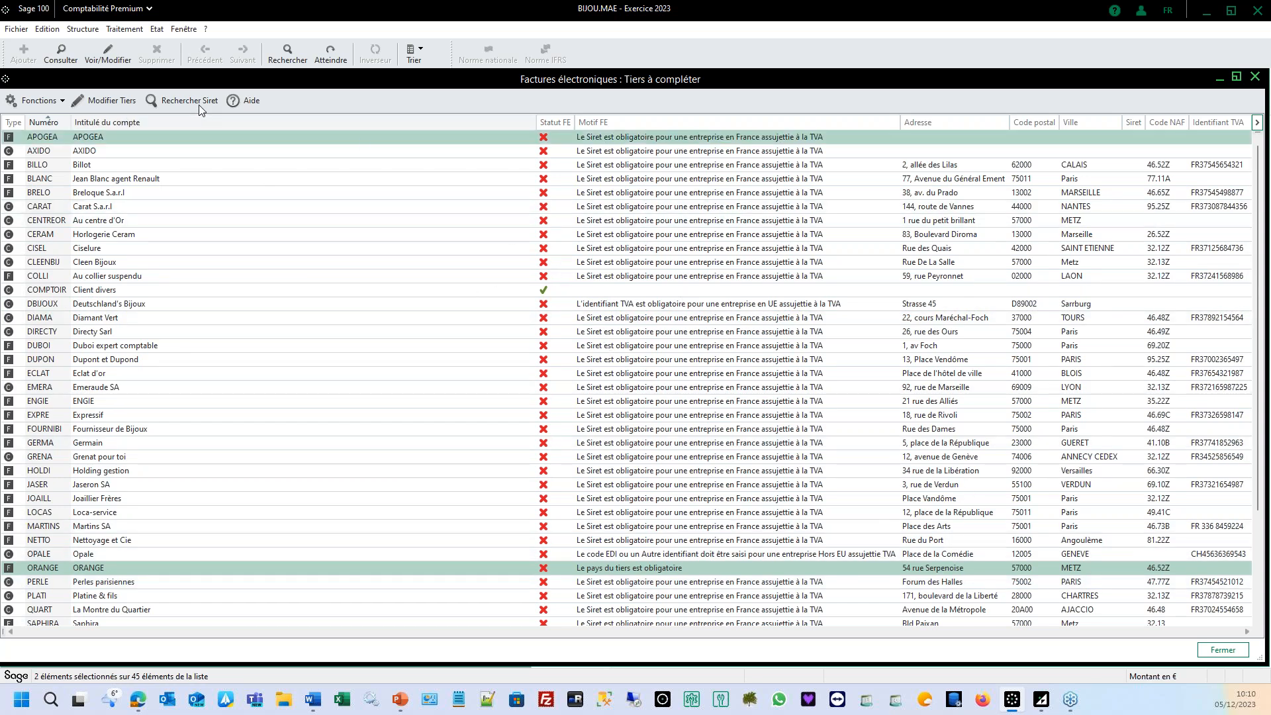
{"action": "left_click", "coordinate": [110, 103]}
{"action": "left_click", "coordinate": [533, 299]}
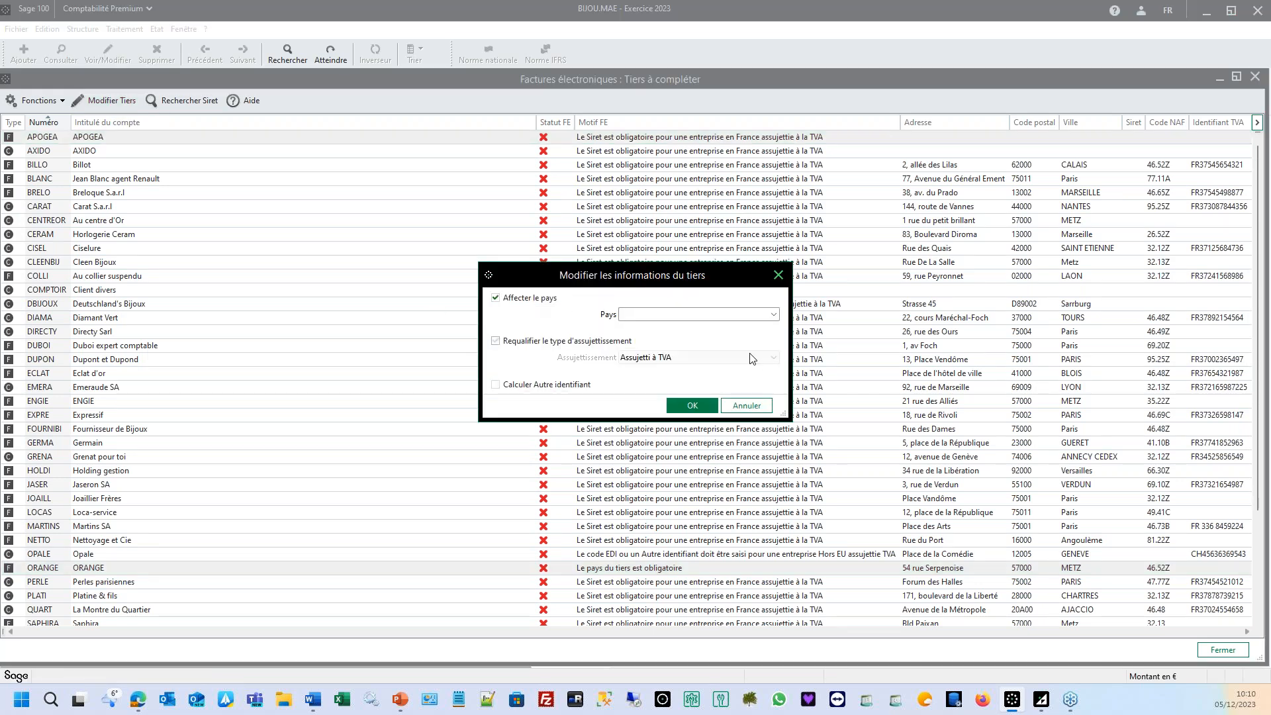
{"action": "left_click", "coordinate": [774, 314]}
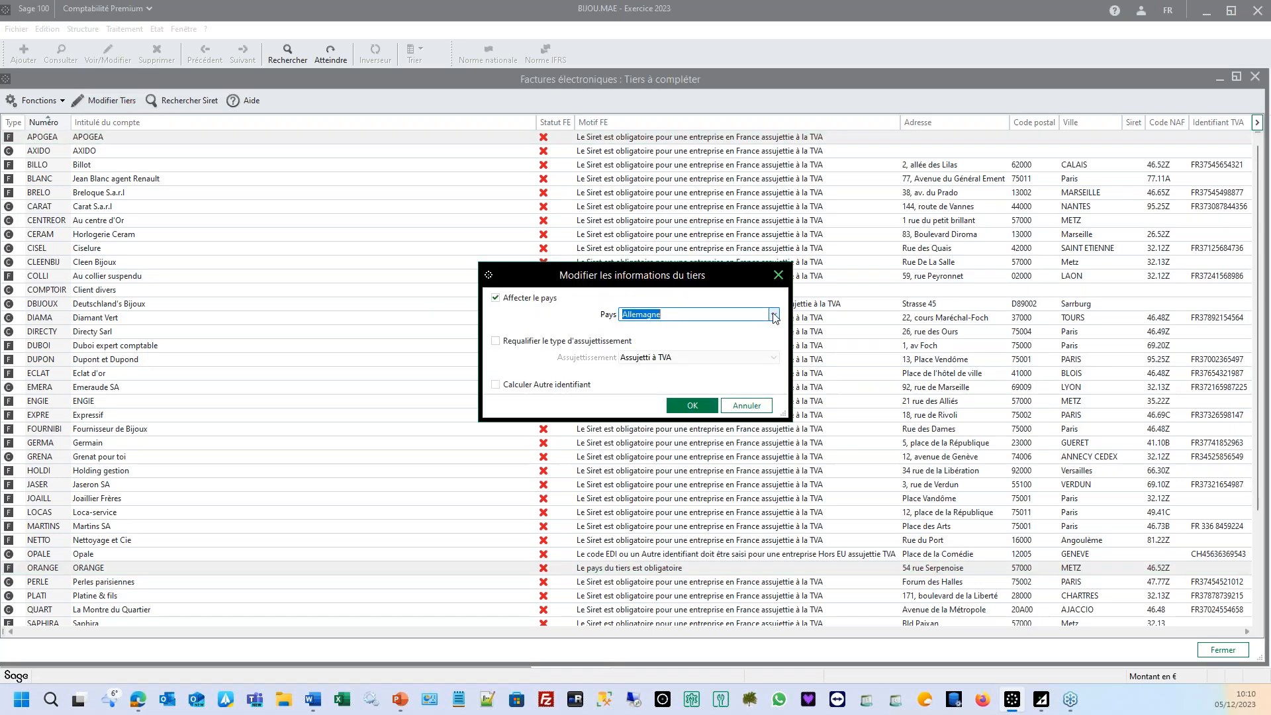
{"action": "left_click", "coordinate": [665, 394]}
Step: Requalify the two selected third parties as "Assujetti à TVA" and apply the bulk modification
{"action": "left_click", "coordinate": [589, 347]}
{"action": "left_click", "coordinate": [712, 361]}
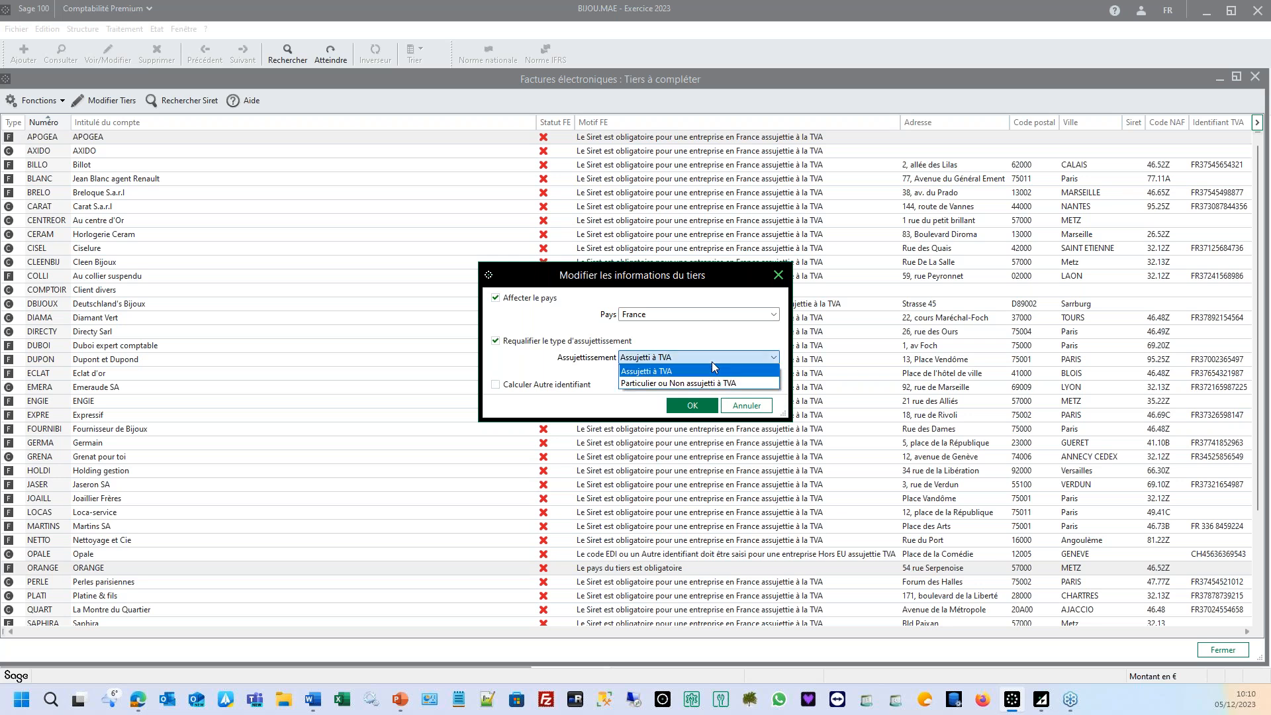
{"action": "left_click", "coordinate": [712, 362]}
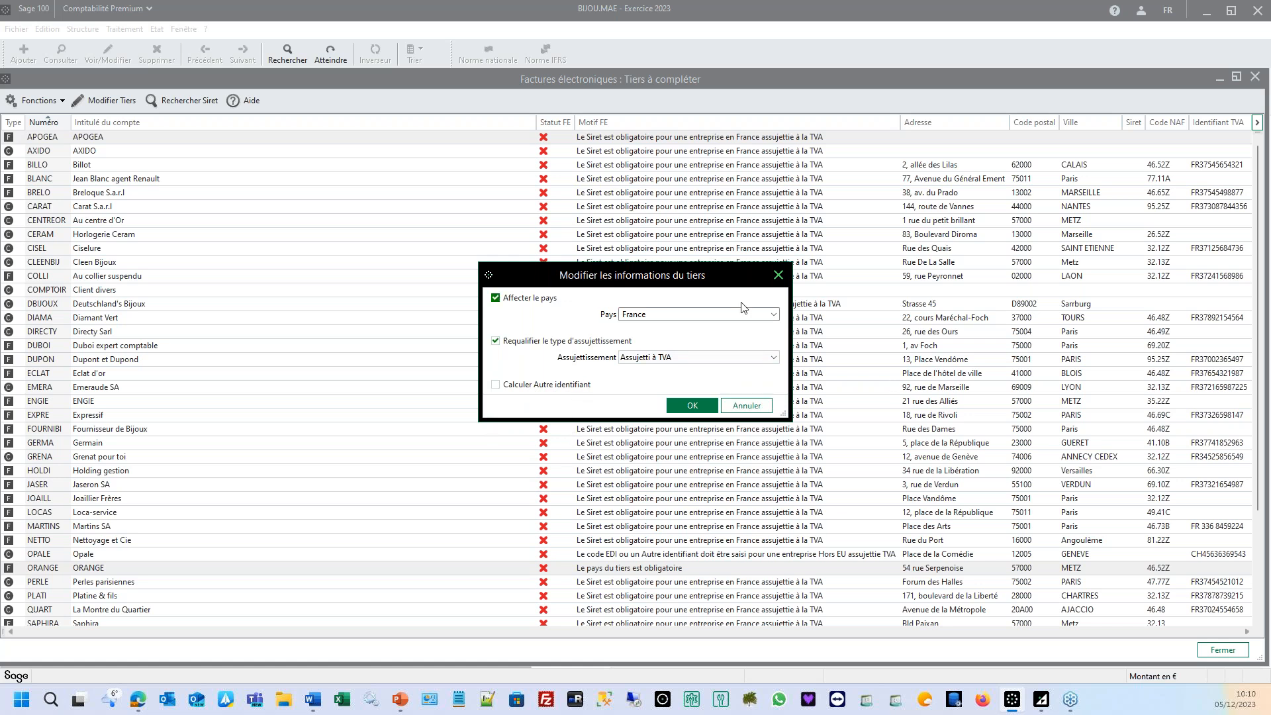
{"action": "left_click", "coordinate": [692, 406]}
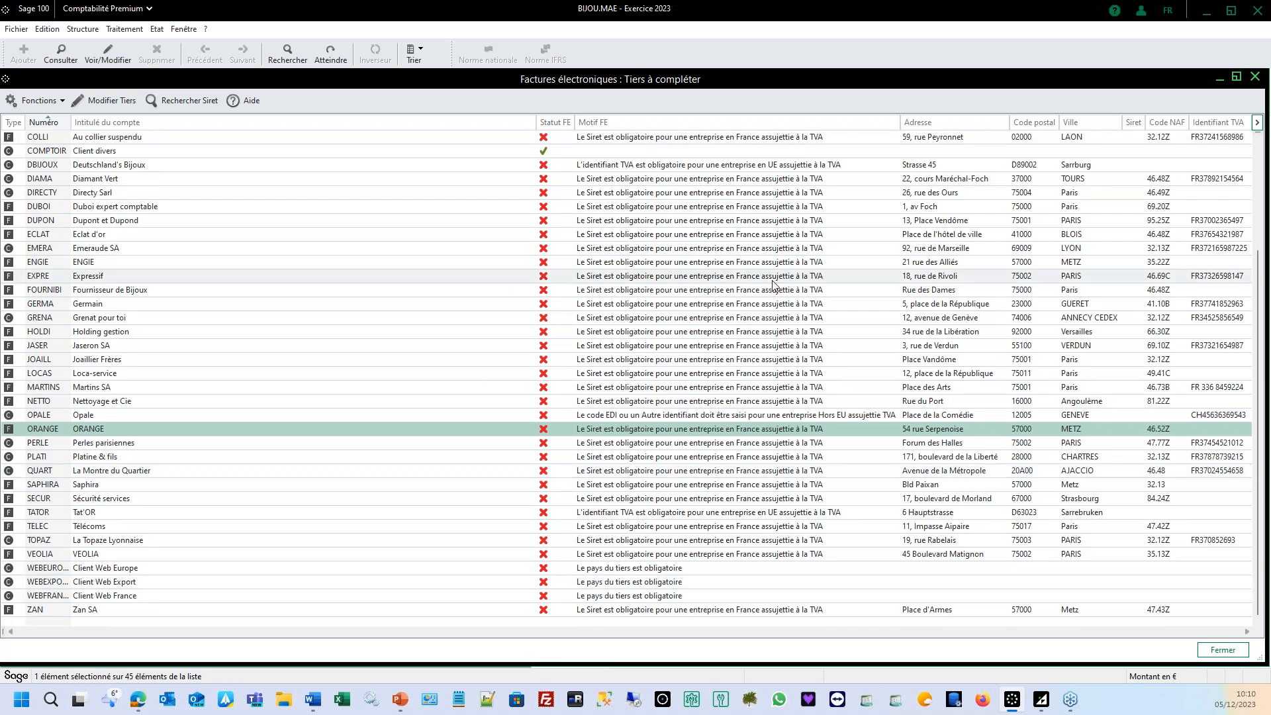
Step: Run the Siret search for the APOGEA supplier and enlarge the results window to show all establishments
{"action": "scroll", "coordinate": [773, 287], "scroll_direction": "up", "scroll_amount": 2}
{"action": "scroll", "coordinate": [773, 286], "scroll_direction": "up", "scroll_amount": 2}
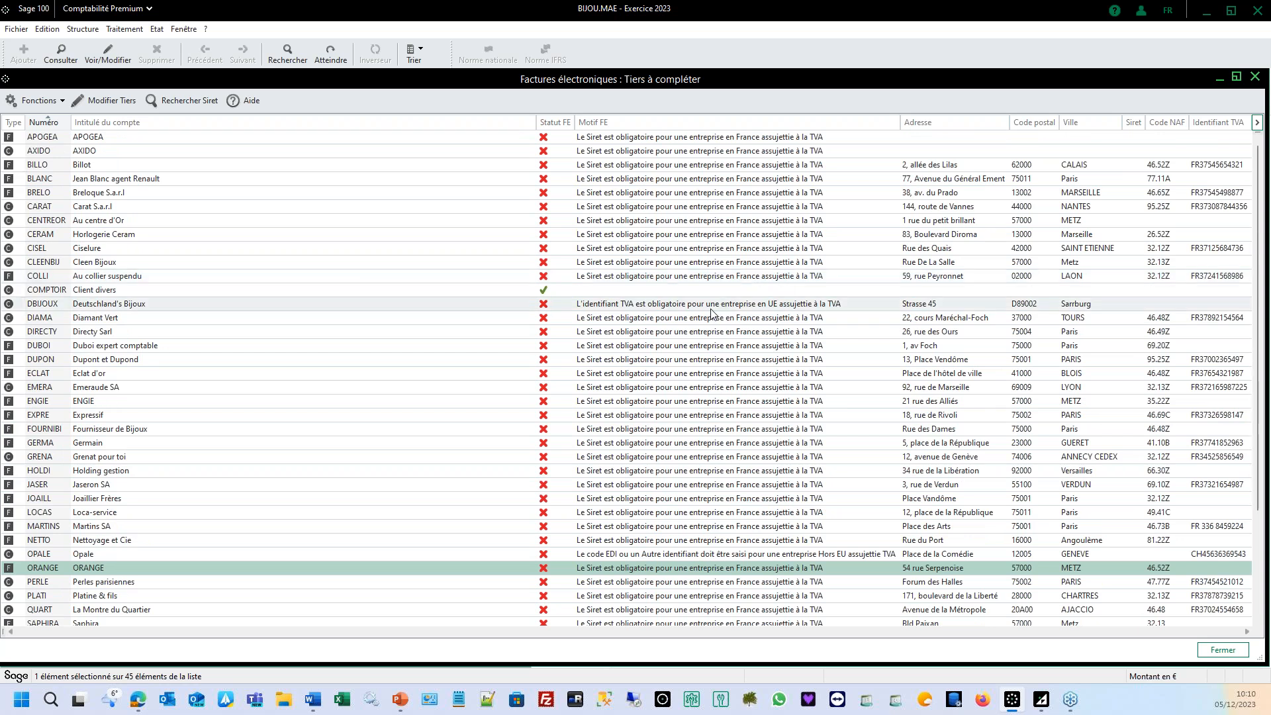
{"action": "left_click", "coordinate": [523, 218]}
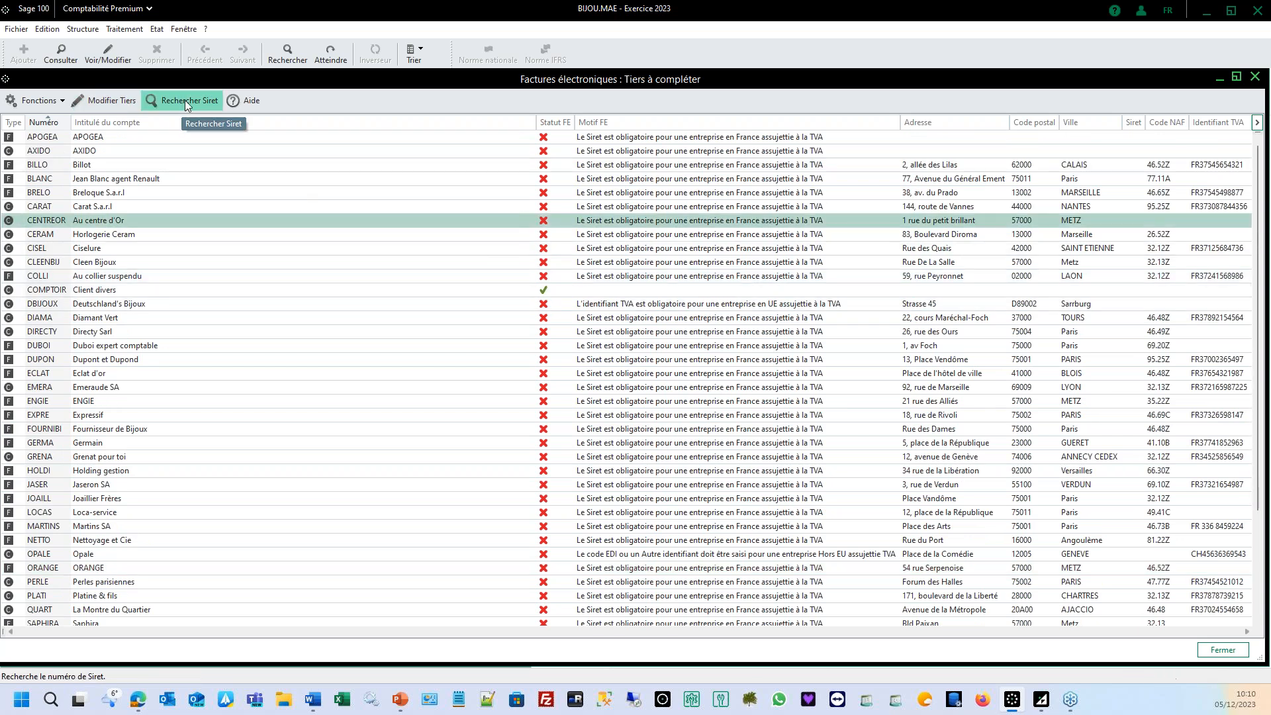
{"action": "left_click", "coordinate": [185, 100]}
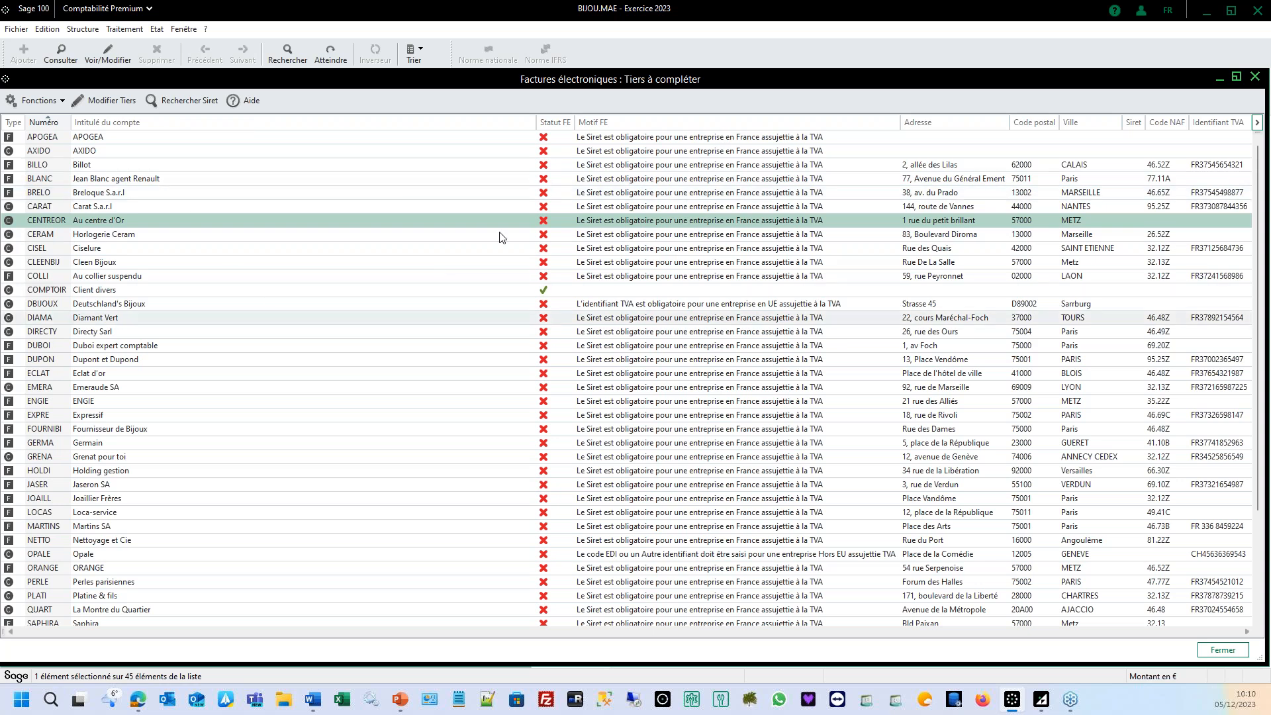
{"action": "left_click", "coordinate": [158, 138]}
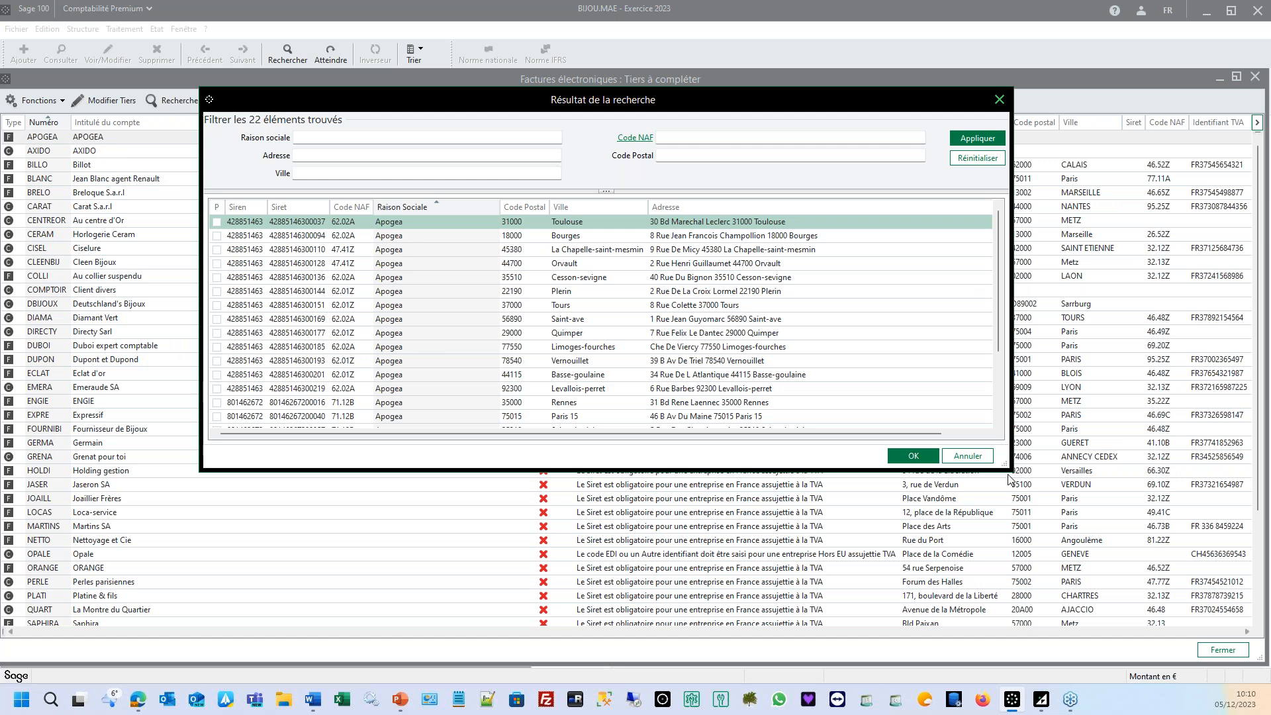
{"action": "left_click_drag", "start_coordinate": [1008, 467], "coordinate": [1100, 576]}
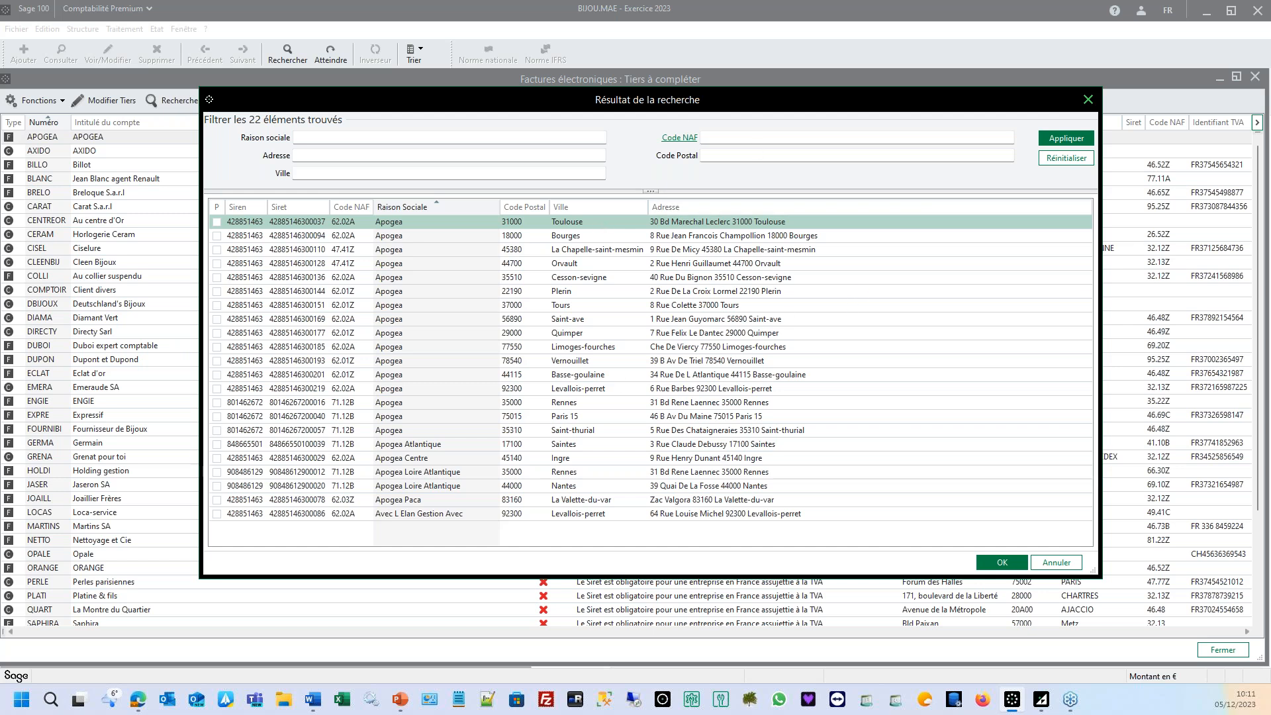
Step: Try to filter the Siret search results by entering 92300 as the Ville
{"action": "left_click", "coordinate": [762, 155]}
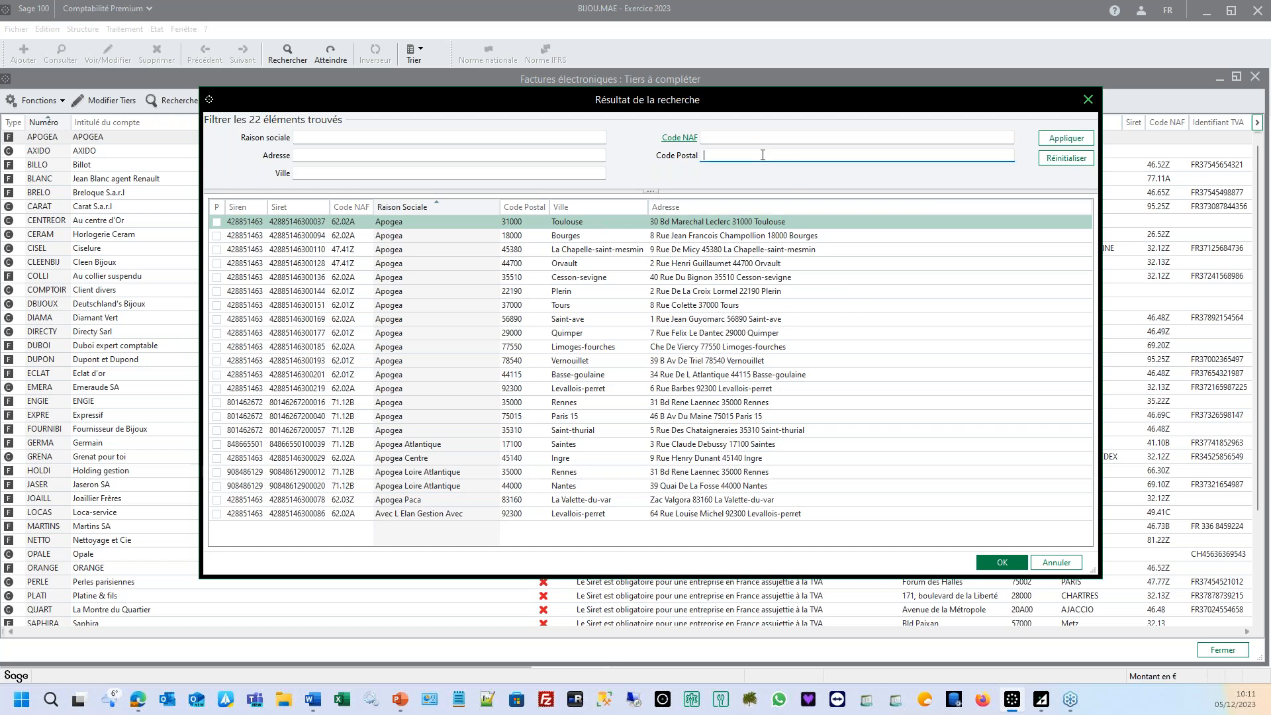
{"action": "left_click", "coordinate": [447, 177]}
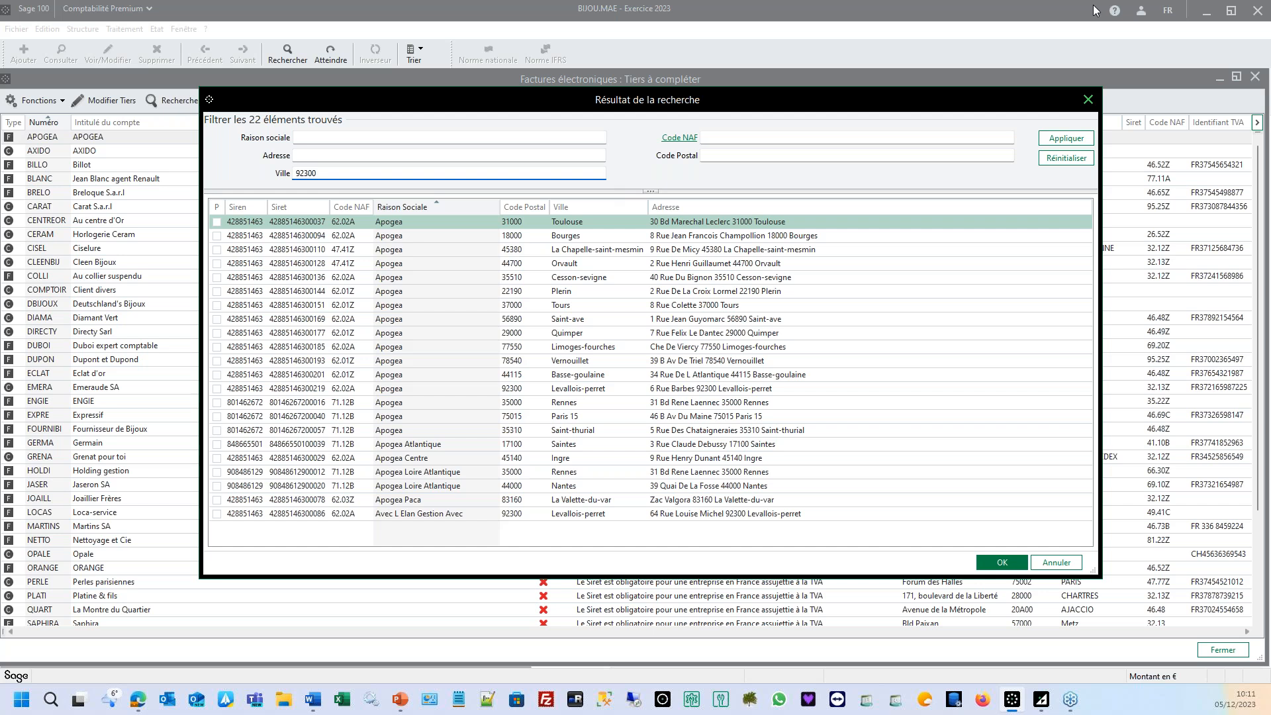
{"action": "left_click", "coordinate": [1065, 138]}
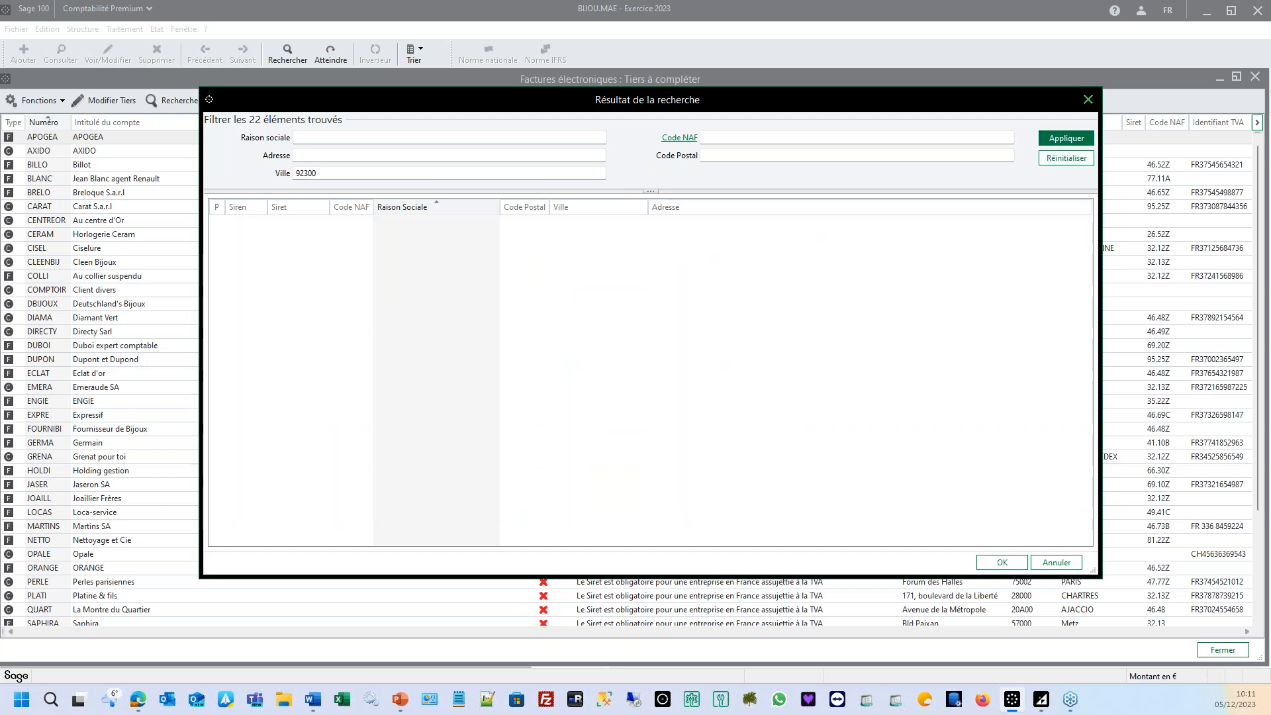
Step: Clear the Ville filter, filter by Code Postal 92300, and apply the "Avec L Elan Gestion Avec" establishment to the APOGEA supplier
{"action": "left_click", "coordinate": [439, 176]}
{"action": "key", "text": "BackSpace"}
{"action": "key", "text": "BackSpace"}
{"action": "key", "text": "BackSpace"}
{"action": "key", "text": "BackSpace"}
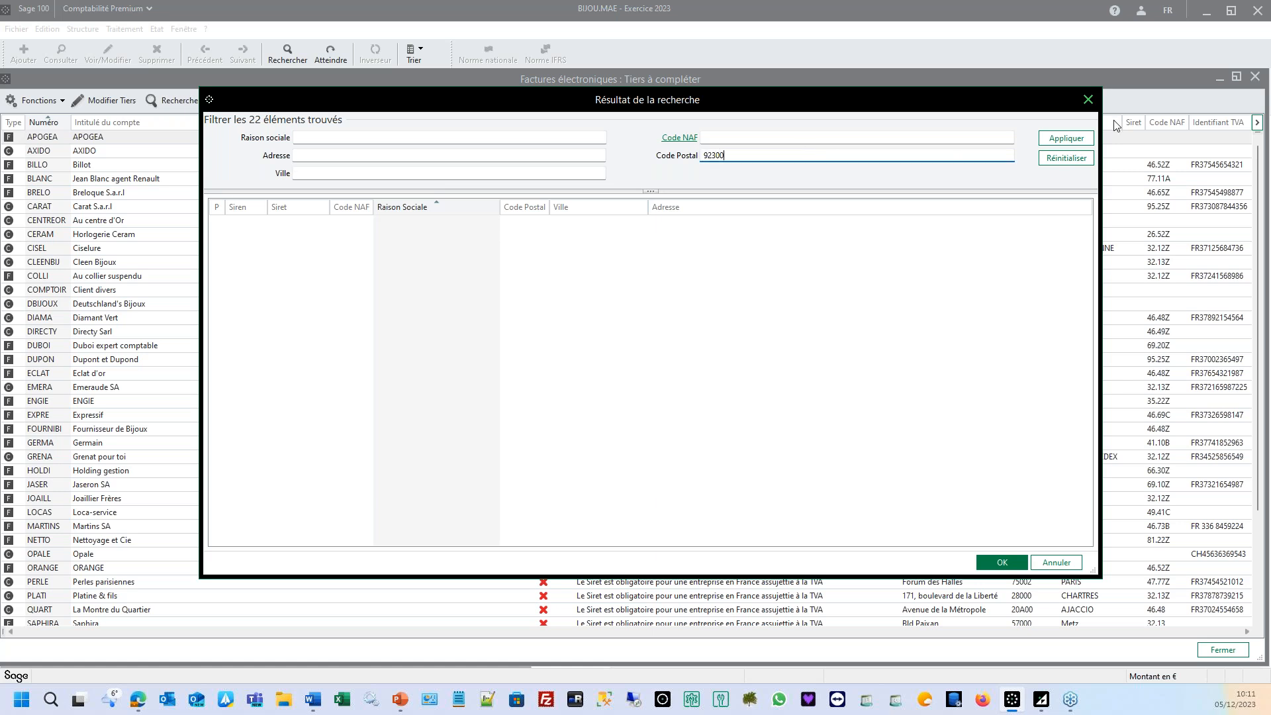
{"action": "left_click", "coordinate": [1066, 138]}
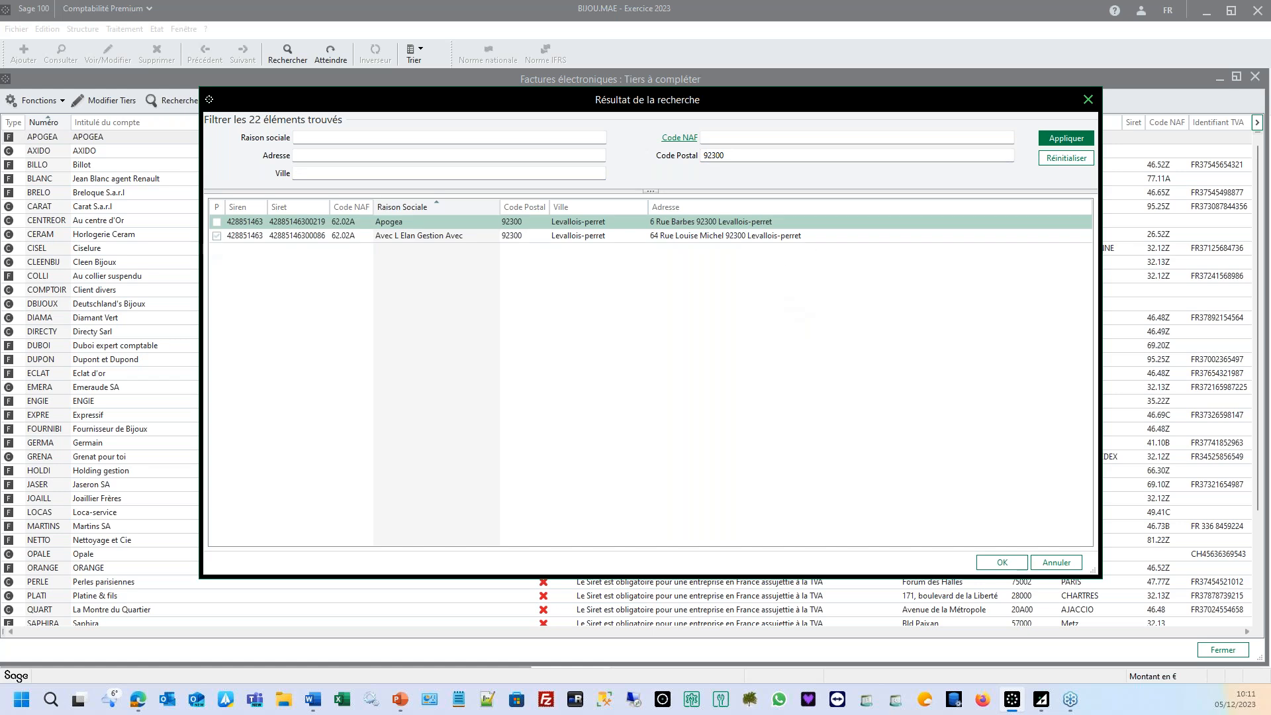
{"action": "left_click", "coordinate": [996, 563]}
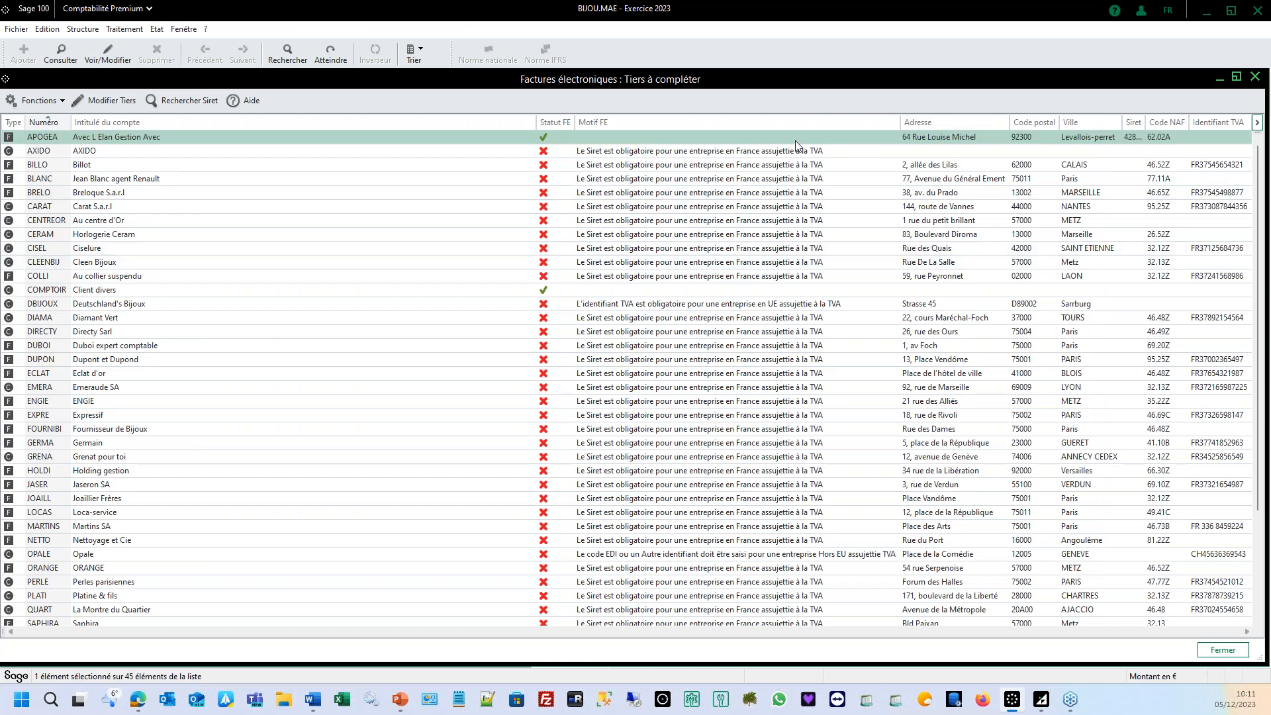
Step: Calculate the APOGEA supplier's VAT identifier from its Siret, decline updating the record with the returned company details, and save
{"action": "double_click", "coordinate": [797, 141]}
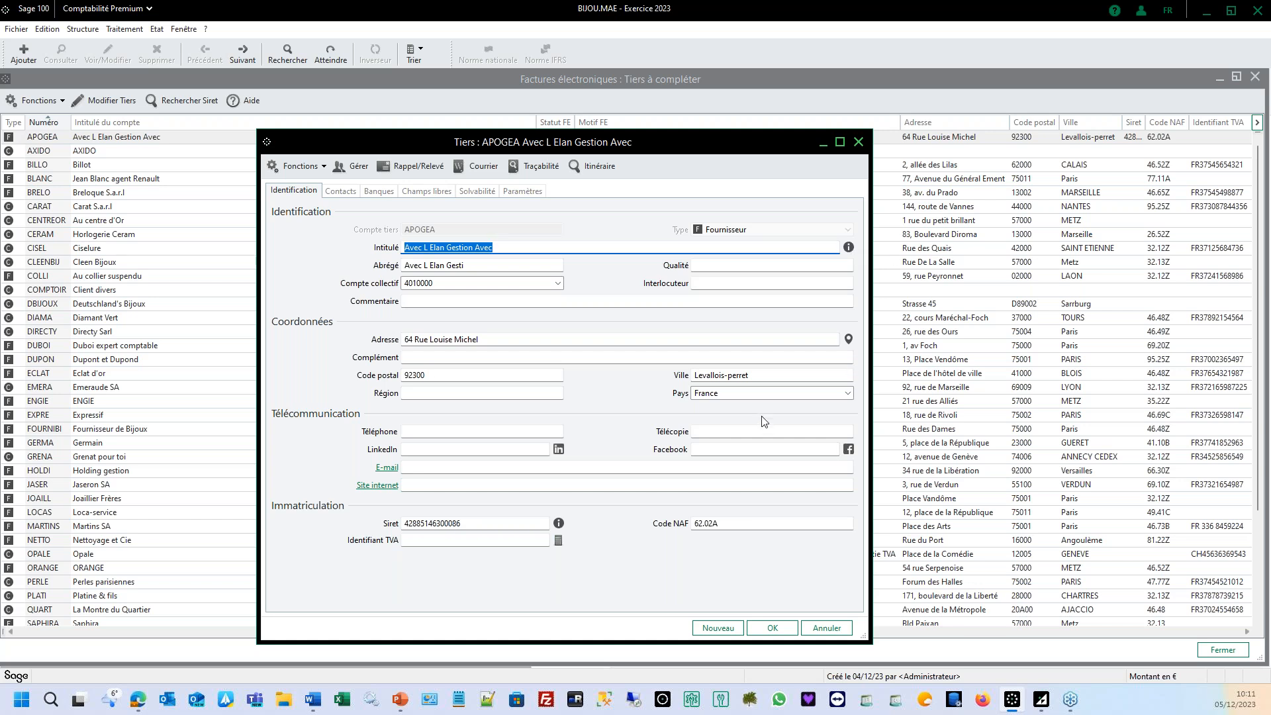
{"action": "left_click", "coordinate": [505, 527]}
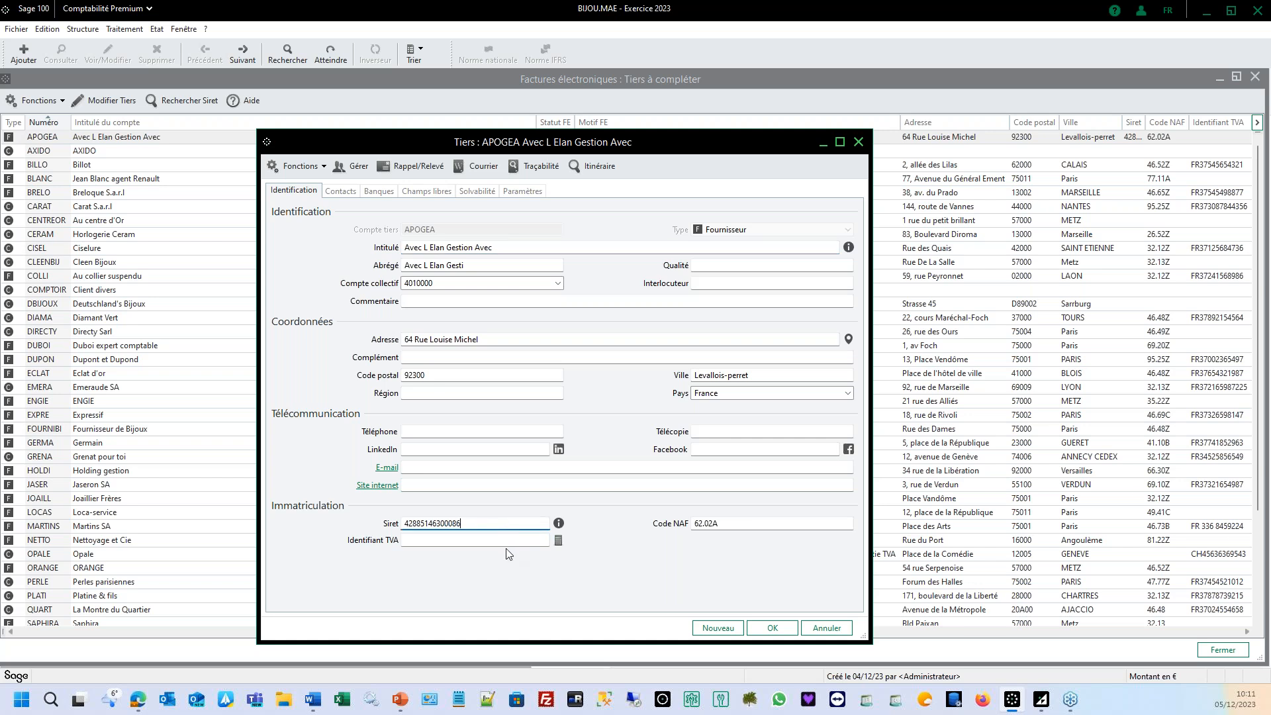
{"action": "left_click", "coordinate": [558, 541]}
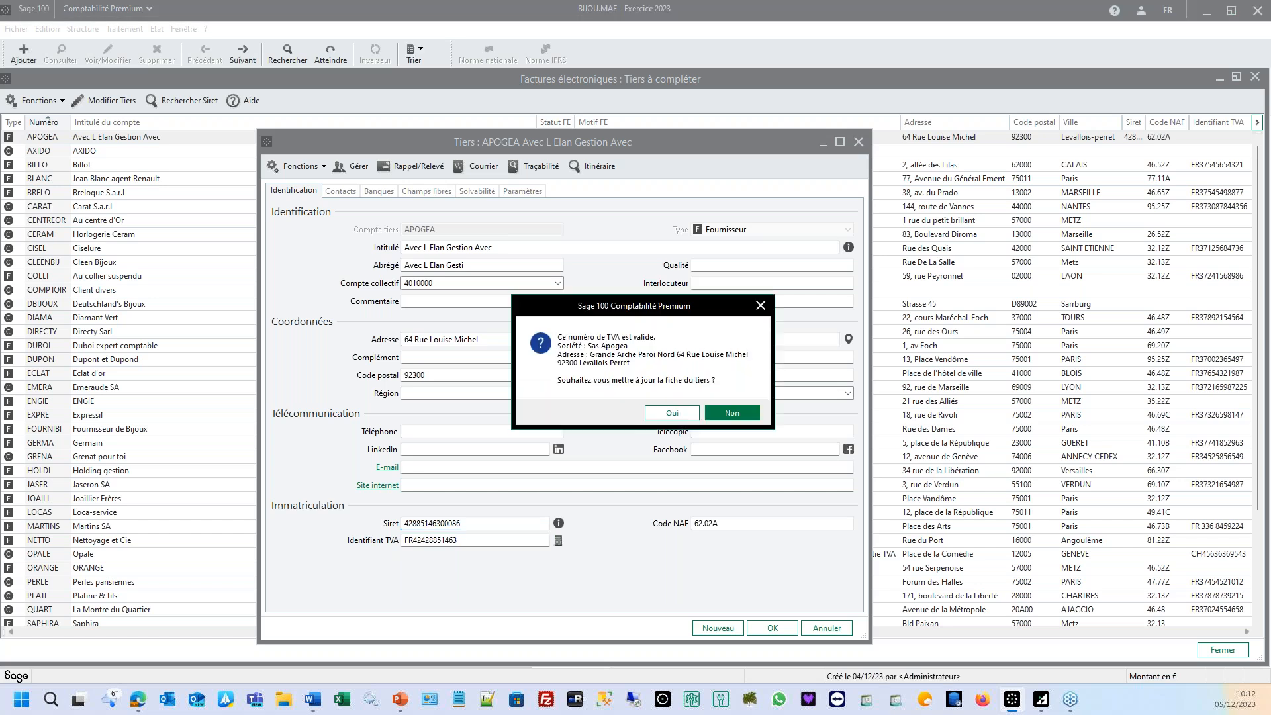
{"action": "left_click", "coordinate": [735, 413]}
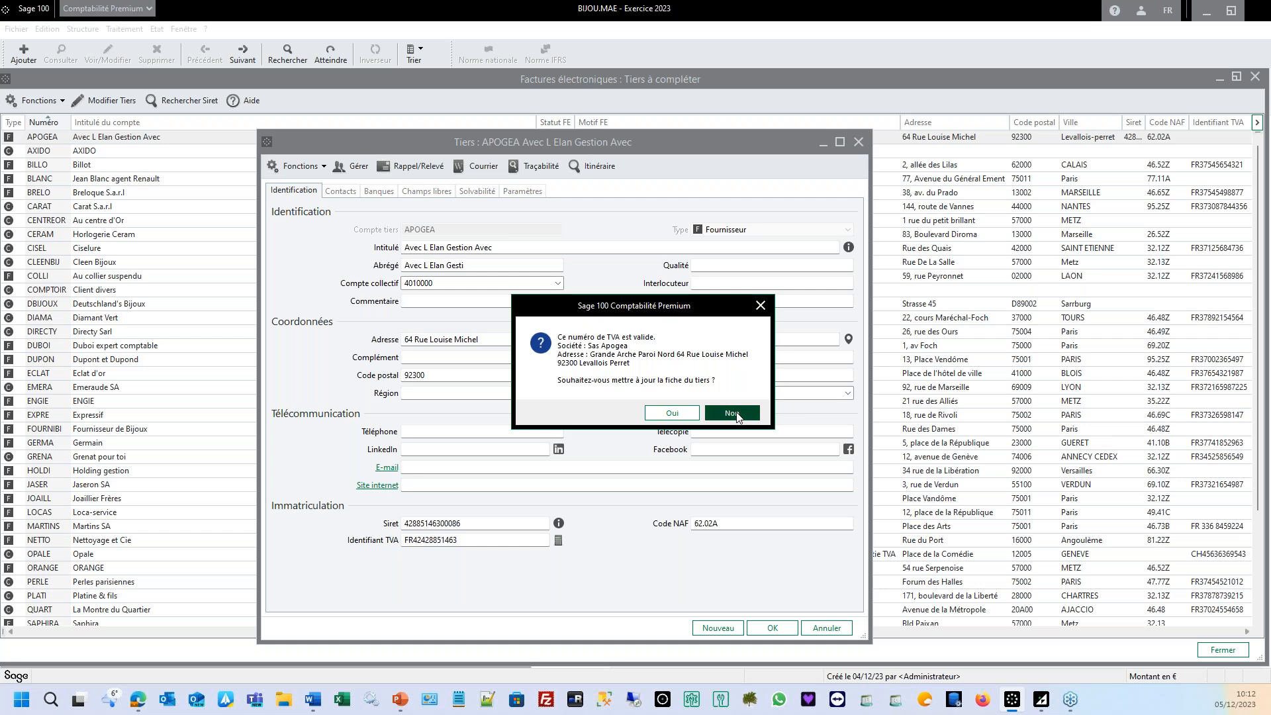
{"action": "left_click", "coordinate": [771, 628]}
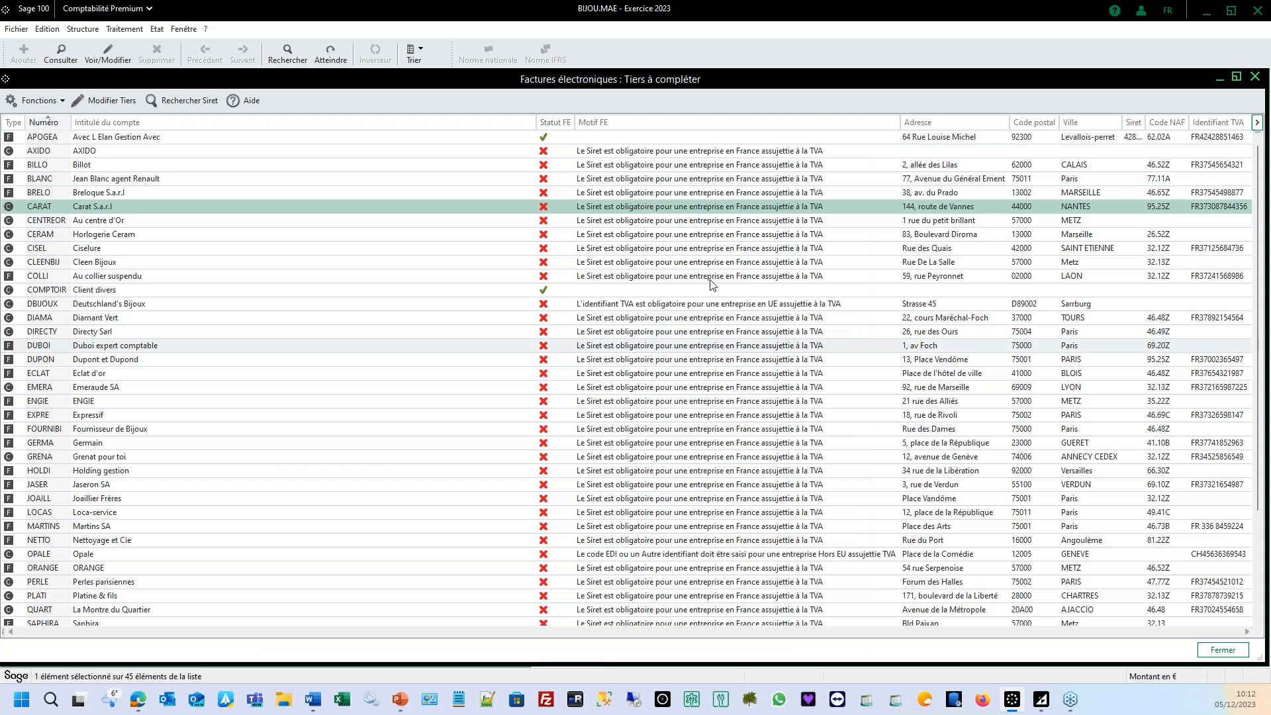
Step: Consult the online help on e-invoicing compliance error reasons, and close the list of third parties to complete
{"action": "left_click", "coordinate": [248, 98]}
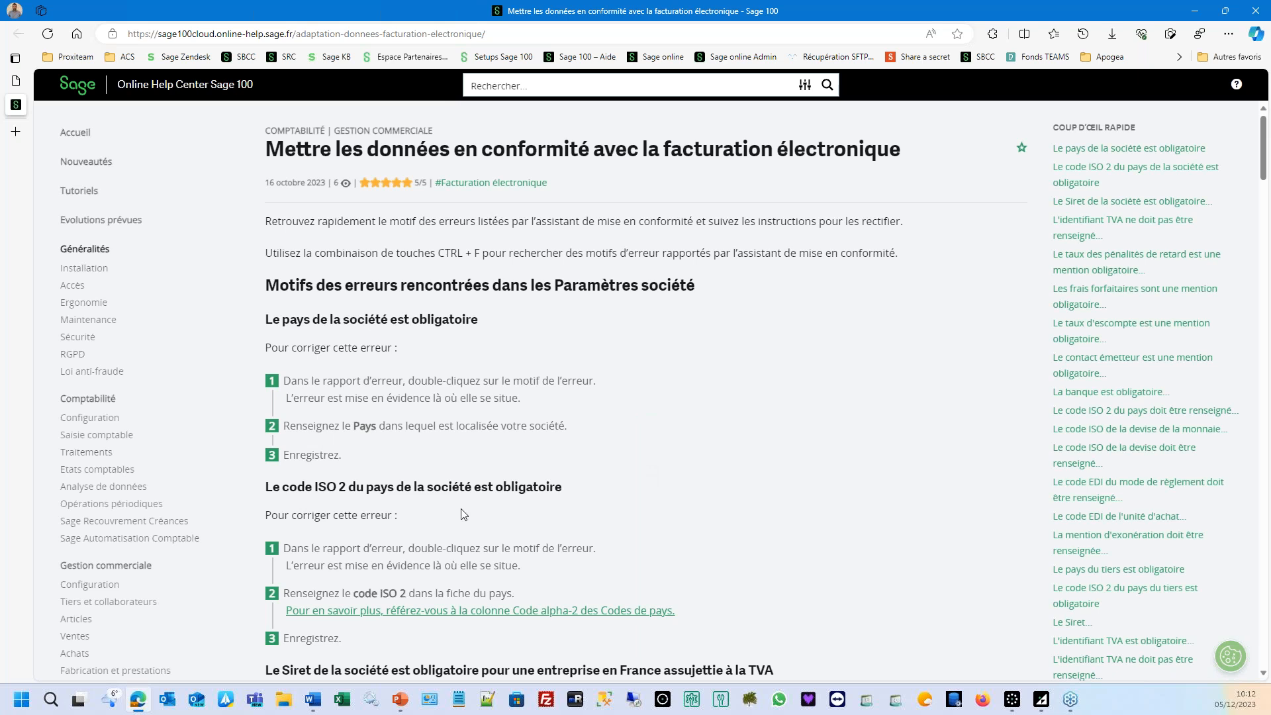
{"action": "scroll", "coordinate": [463, 514], "scroll_direction": "down", "scroll_amount": 2}
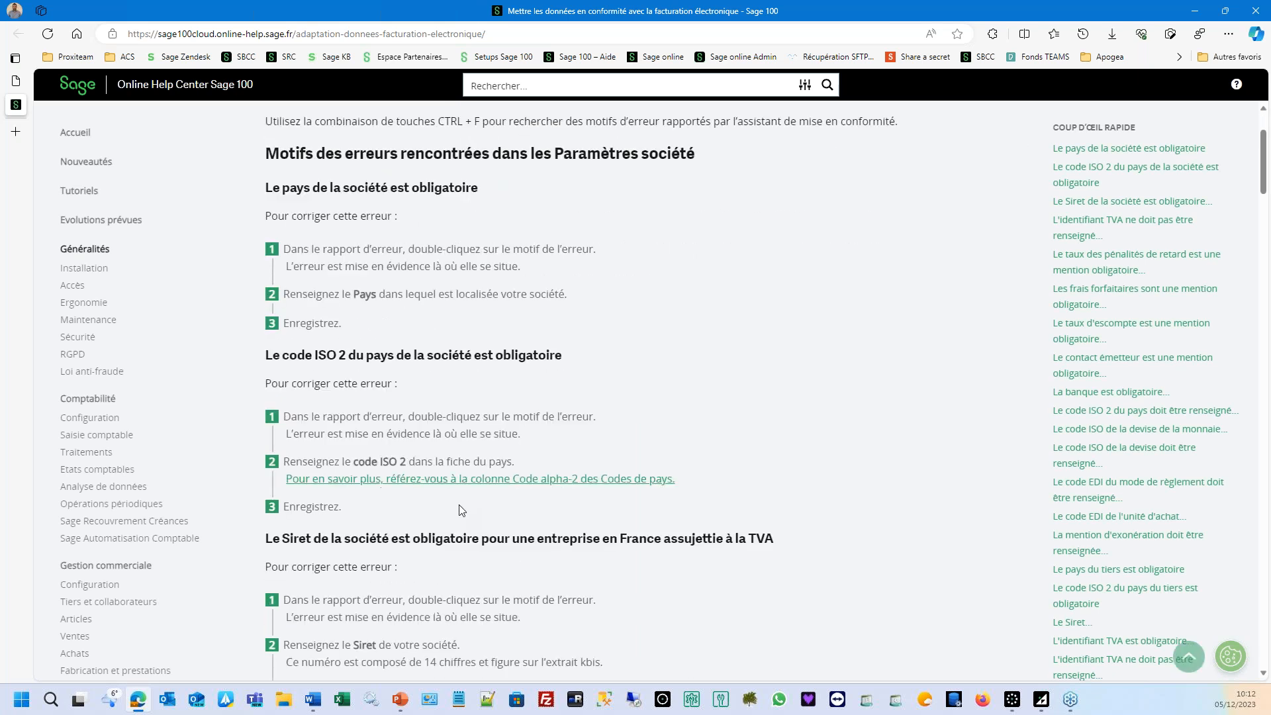
{"action": "left_click", "coordinate": [1254, 12]}
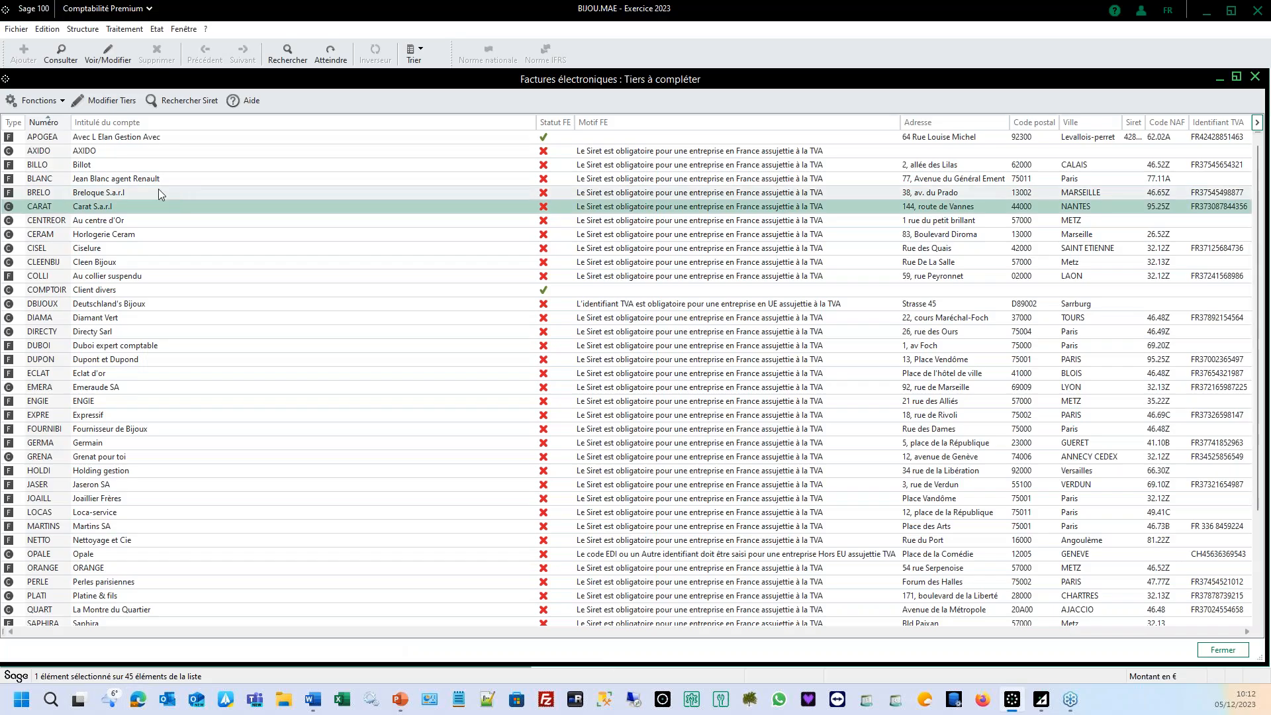
{"action": "left_click", "coordinate": [1255, 77]}
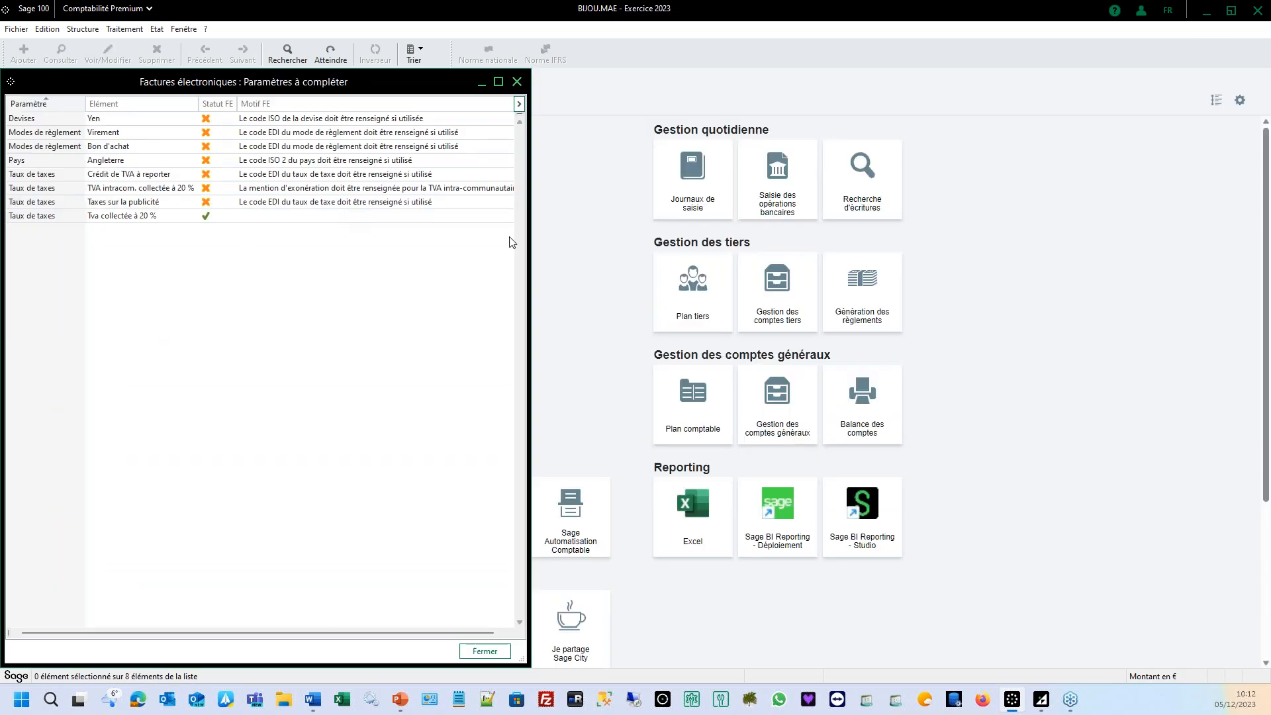
Step: Open the Angleterre country record, review its available Localisation options, and cancel out of the record
{"action": "left_click", "coordinate": [343, 163]}
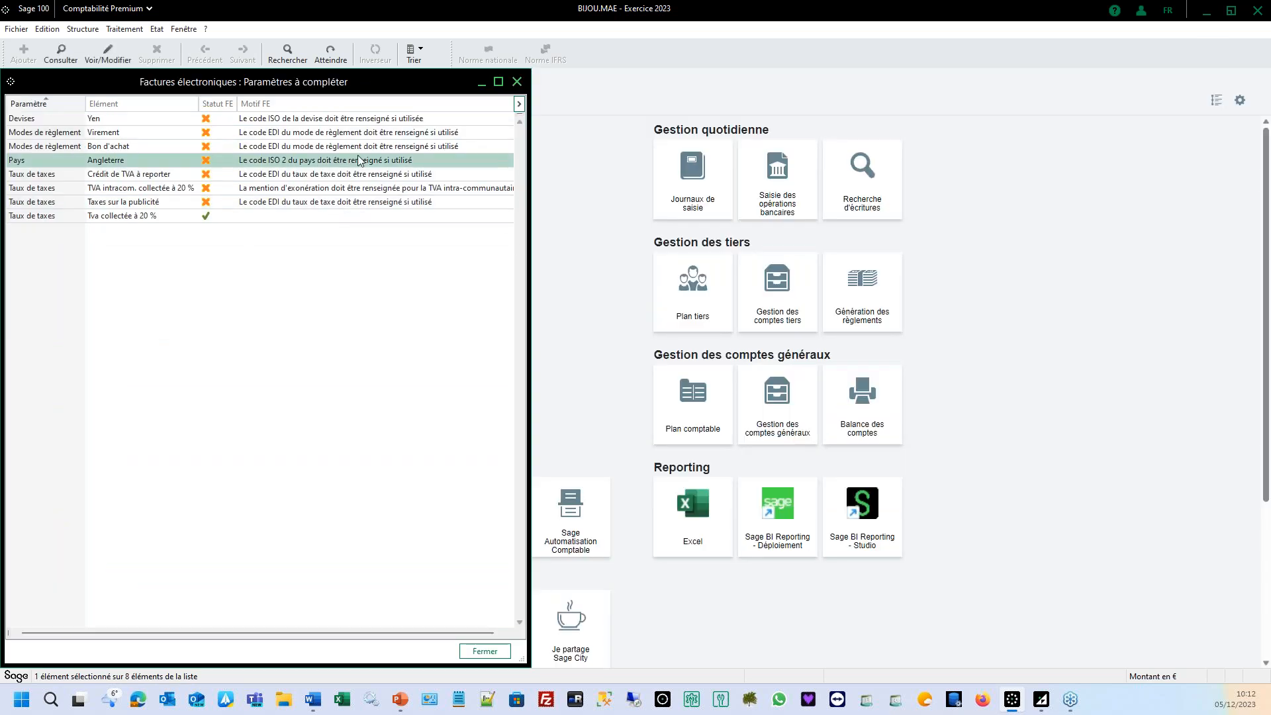
{"action": "double_click", "coordinate": [351, 169]}
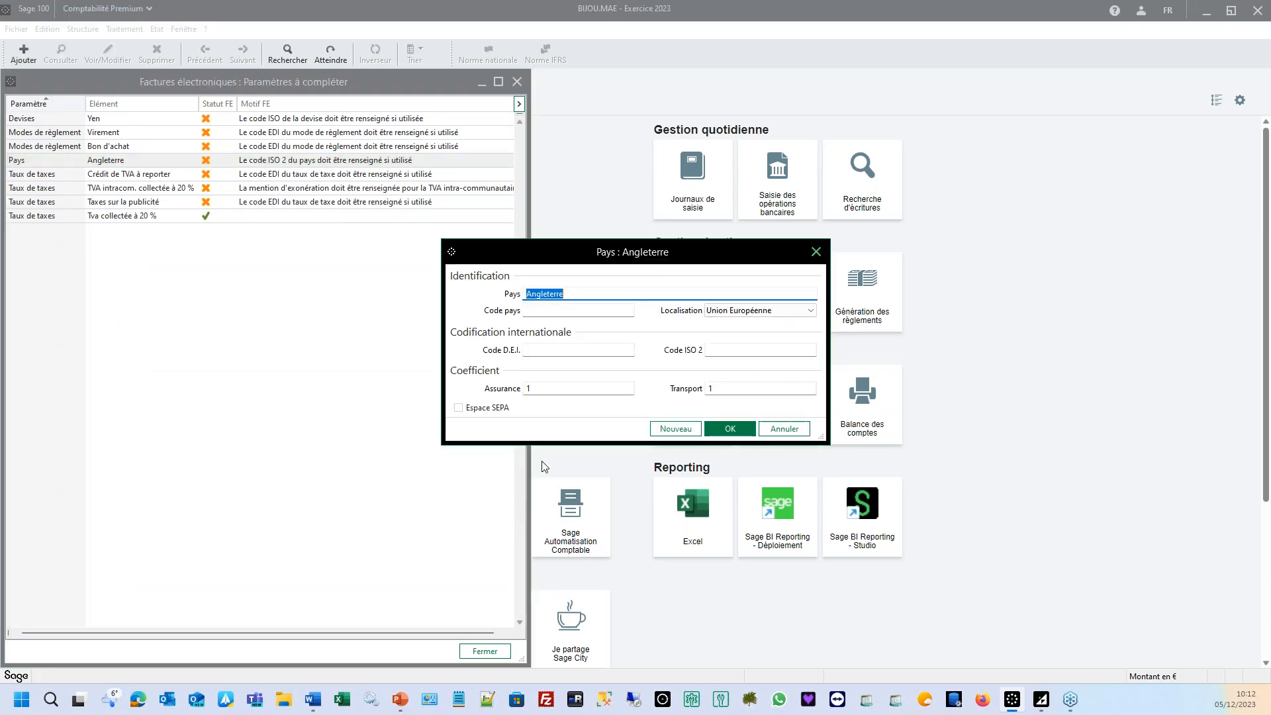
{"action": "left_click", "coordinate": [810, 311]}
{"action": "key", "text": "Down"}
{"action": "key", "text": "Down"}
{"action": "key", "text": "Down"}
{"action": "key", "text": "Down"}
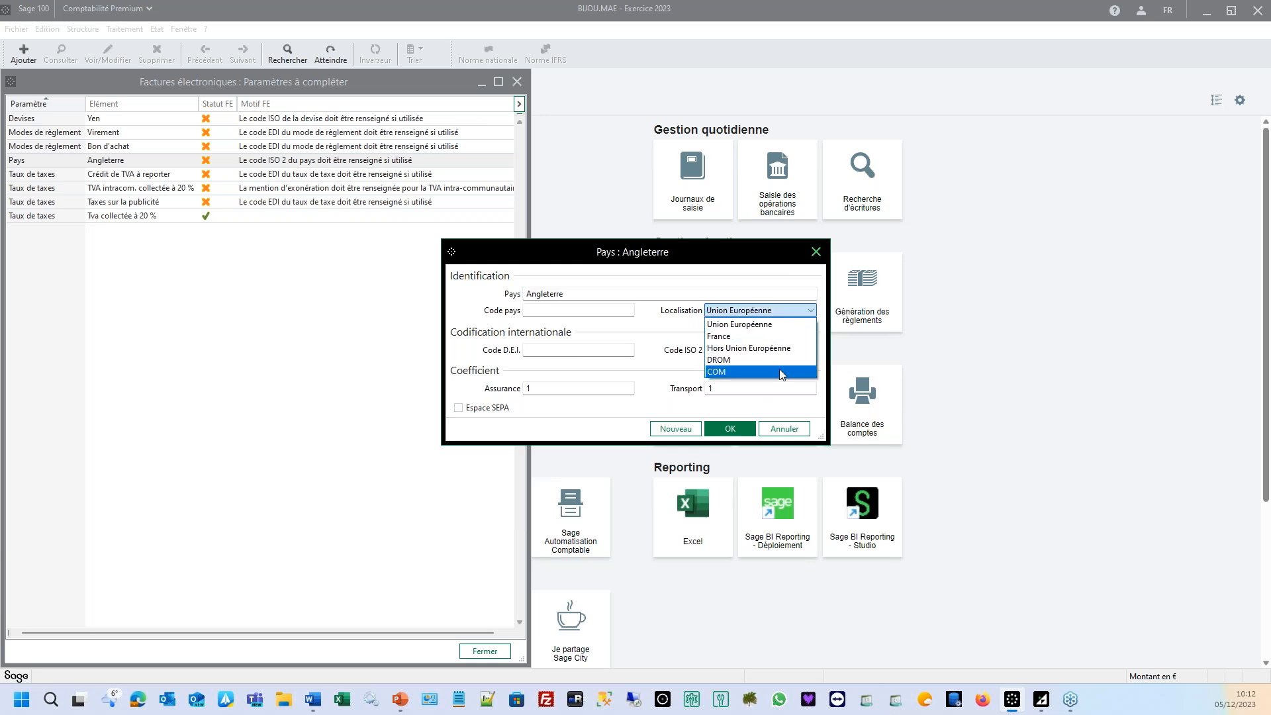
{"action": "key", "text": "Up"}
{"action": "key", "text": "Up"}
{"action": "key", "text": "Up"}
{"action": "left_click", "coordinate": [742, 276]}
{"action": "key", "text": "Escape"}
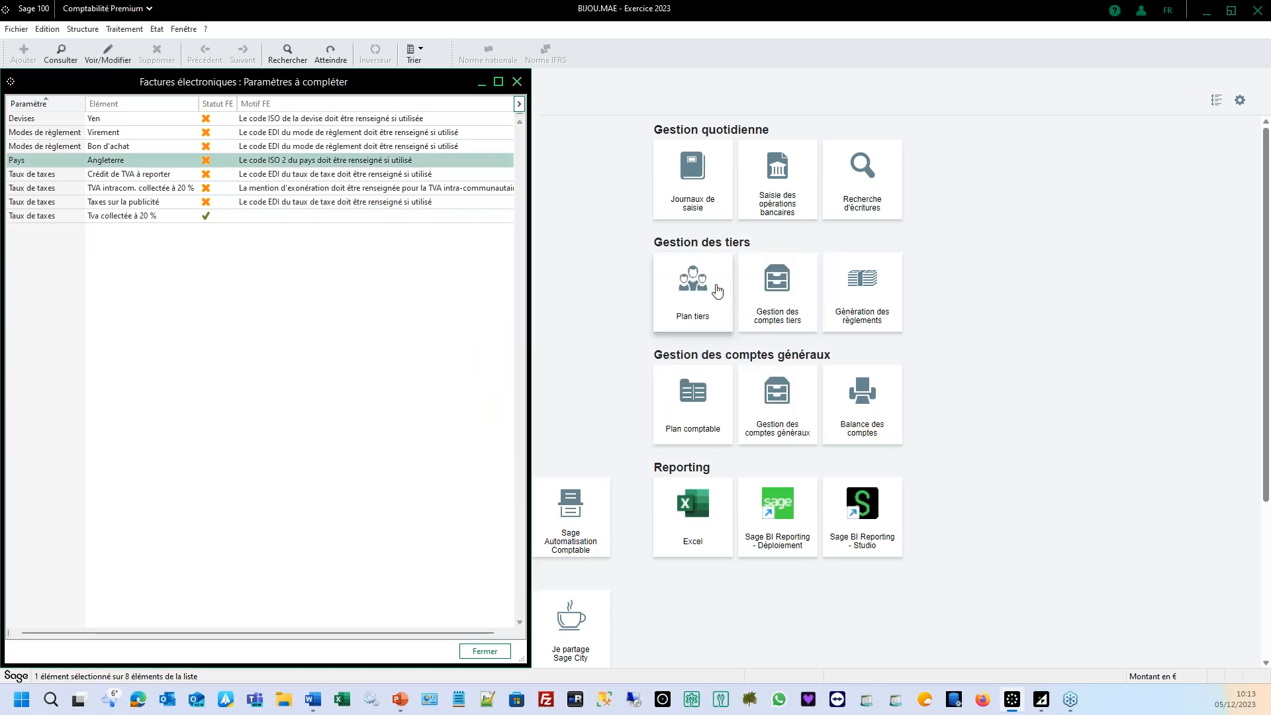
Step: Close the list of parameters to complete and open the Plan tiers to review e-invoicing statuses and the CARAT customer's record
{"action": "left_click", "coordinate": [517, 84]}
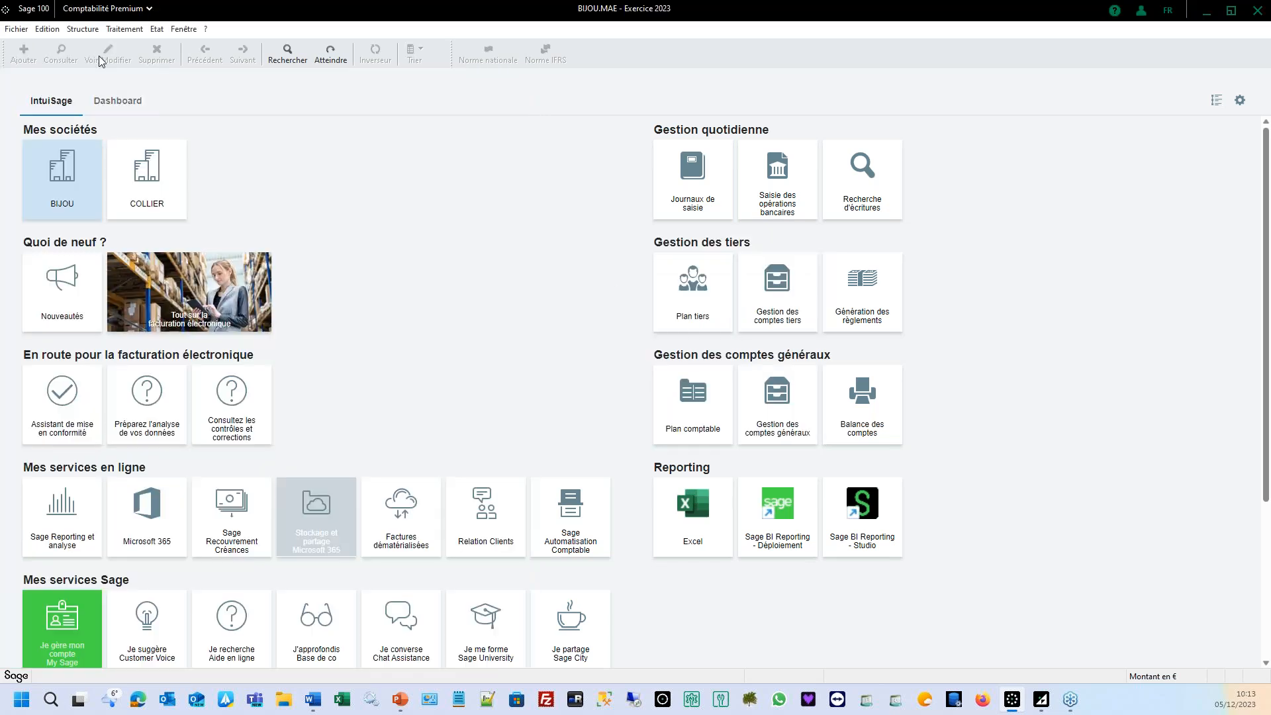
{"action": "left_click", "coordinate": [83, 29]}
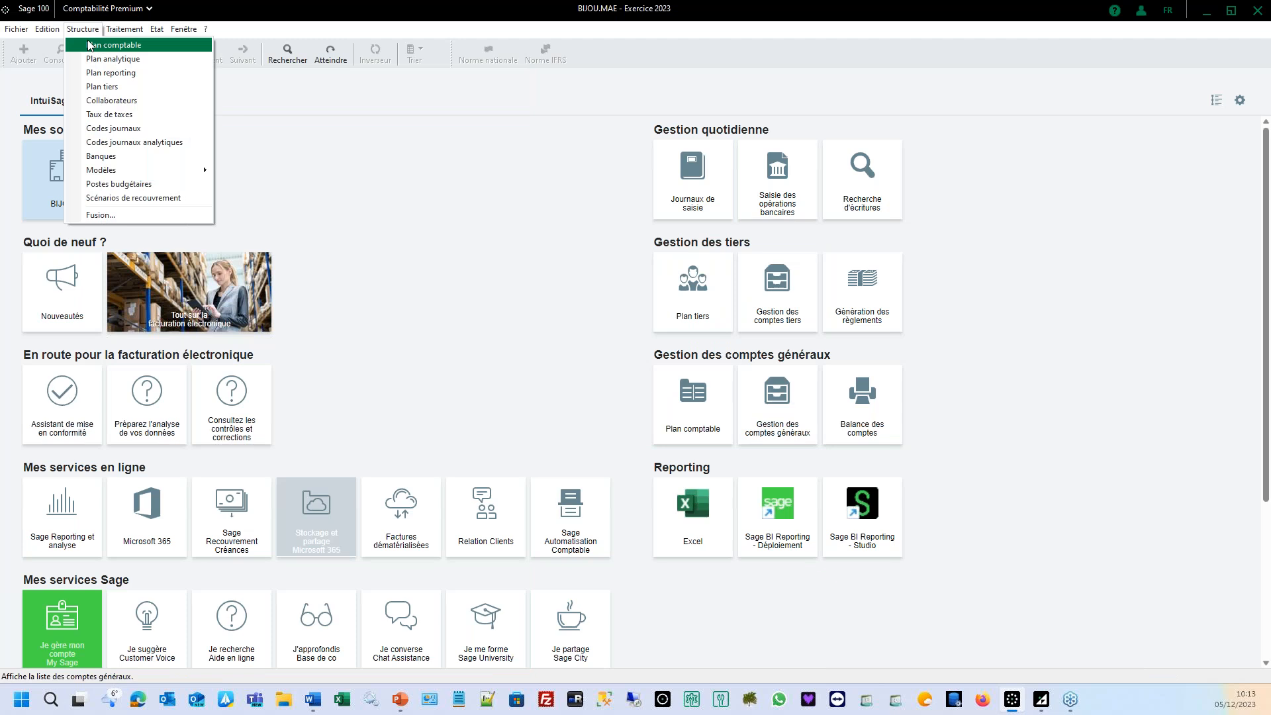
{"action": "left_click", "coordinate": [102, 87]}
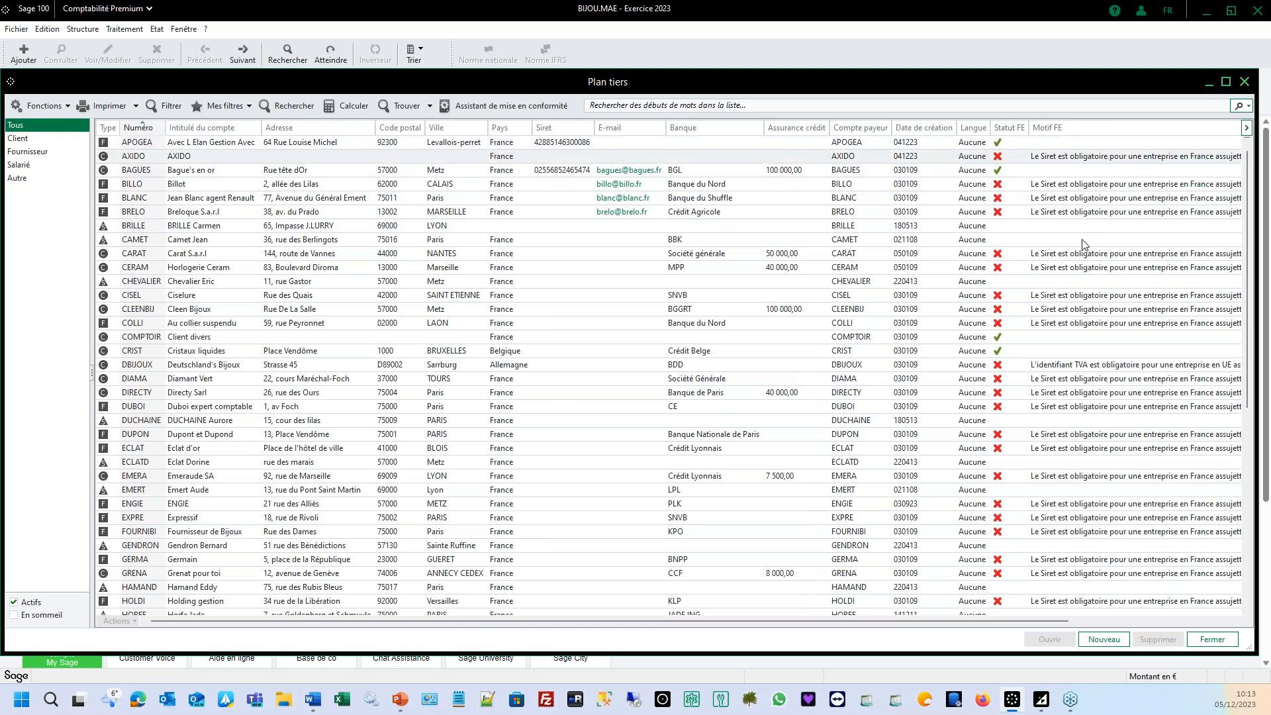
{"action": "left_click", "coordinate": [882, 162]}
{"action": "scroll", "coordinate": [940, 430], "scroll_direction": "down", "scroll_amount": 3}
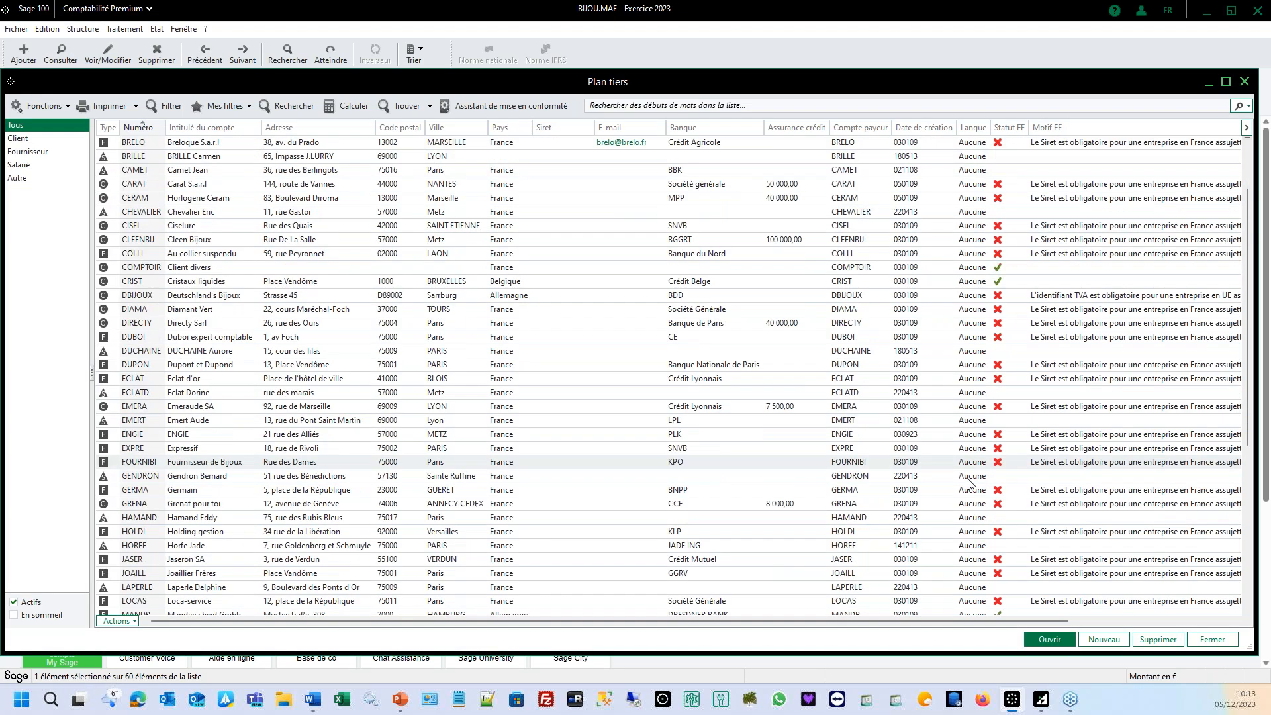
{"action": "scroll", "coordinate": [940, 434], "scroll_direction": "up", "scroll_amount": 3}
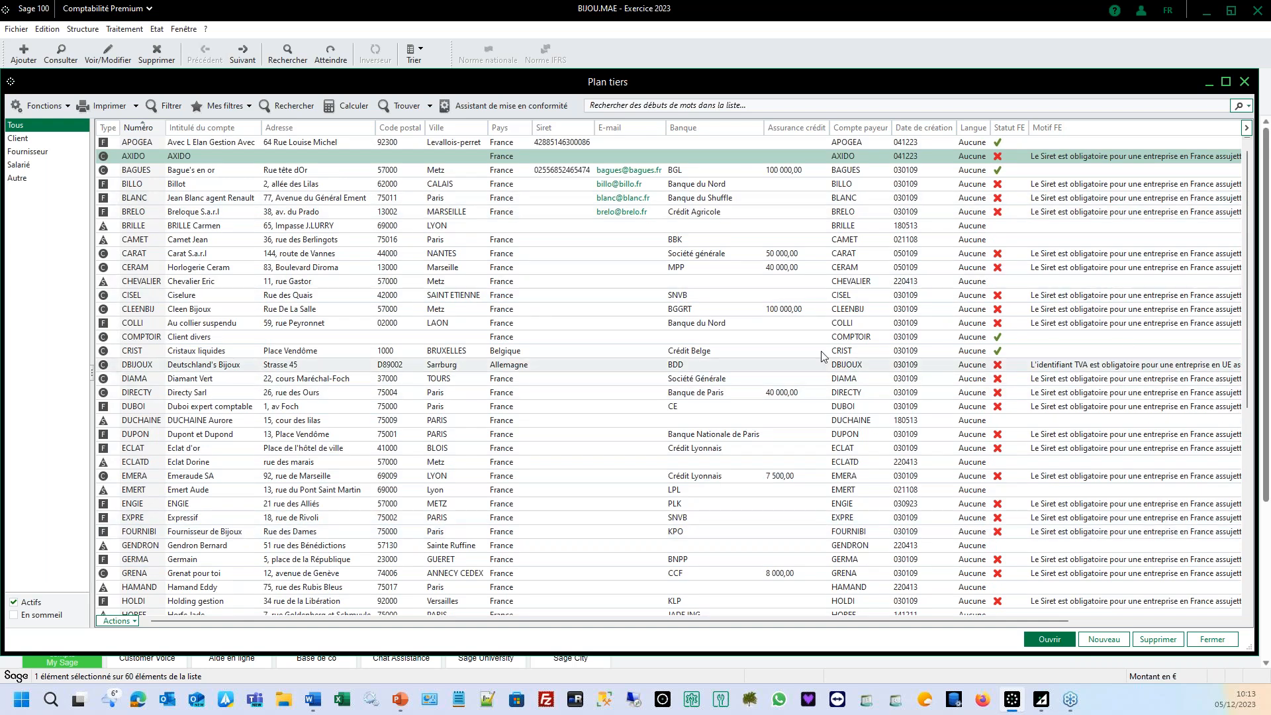
{"action": "left_click", "coordinate": [1150, 253]}
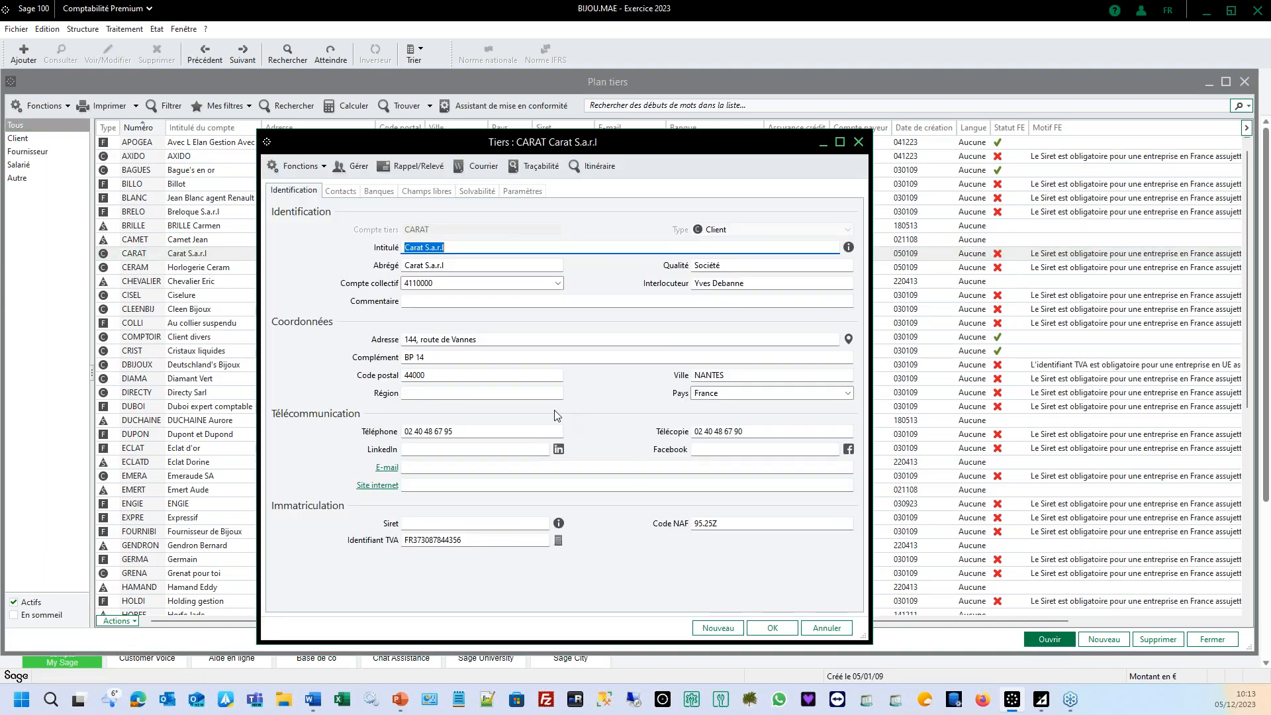
{"action": "left_click", "coordinate": [1097, 645]}
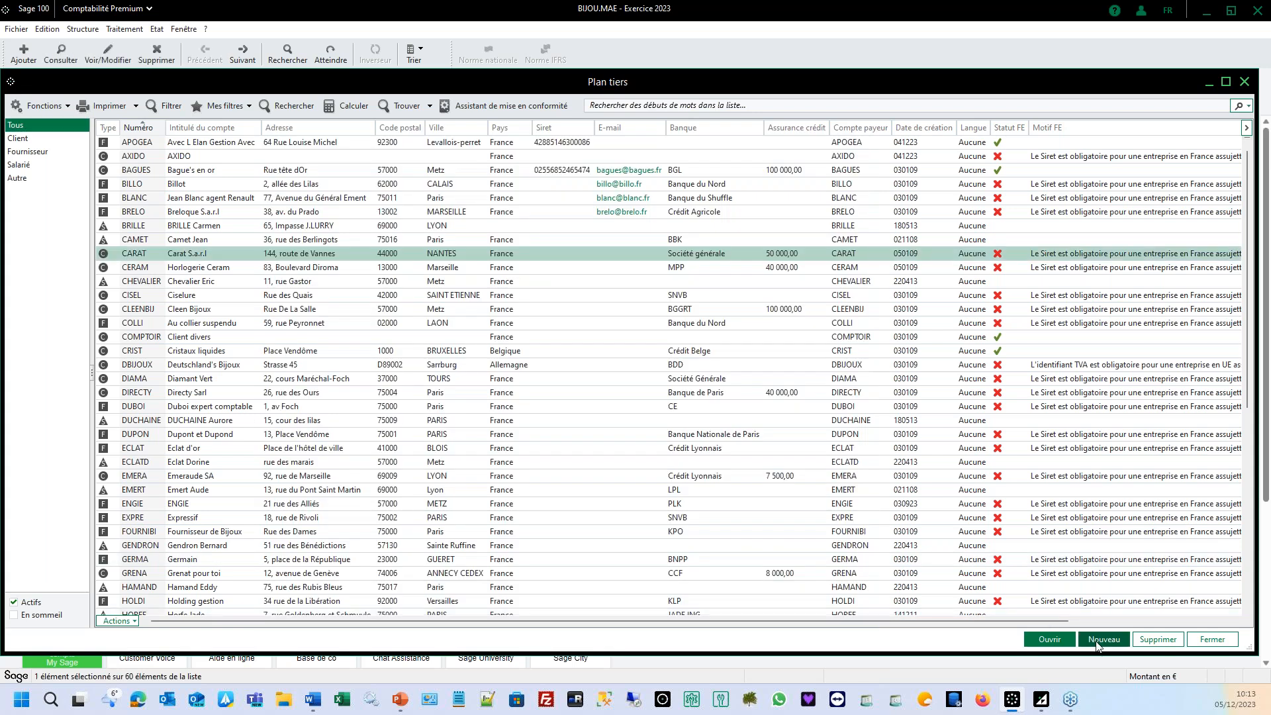
Step: Search for the AXIDO customer's company details and apply the "Axido Services - A.s.d.i - Ophiucus" establishment in Levallois-perret, 92300
{"action": "double_click", "coordinate": [202, 161]}
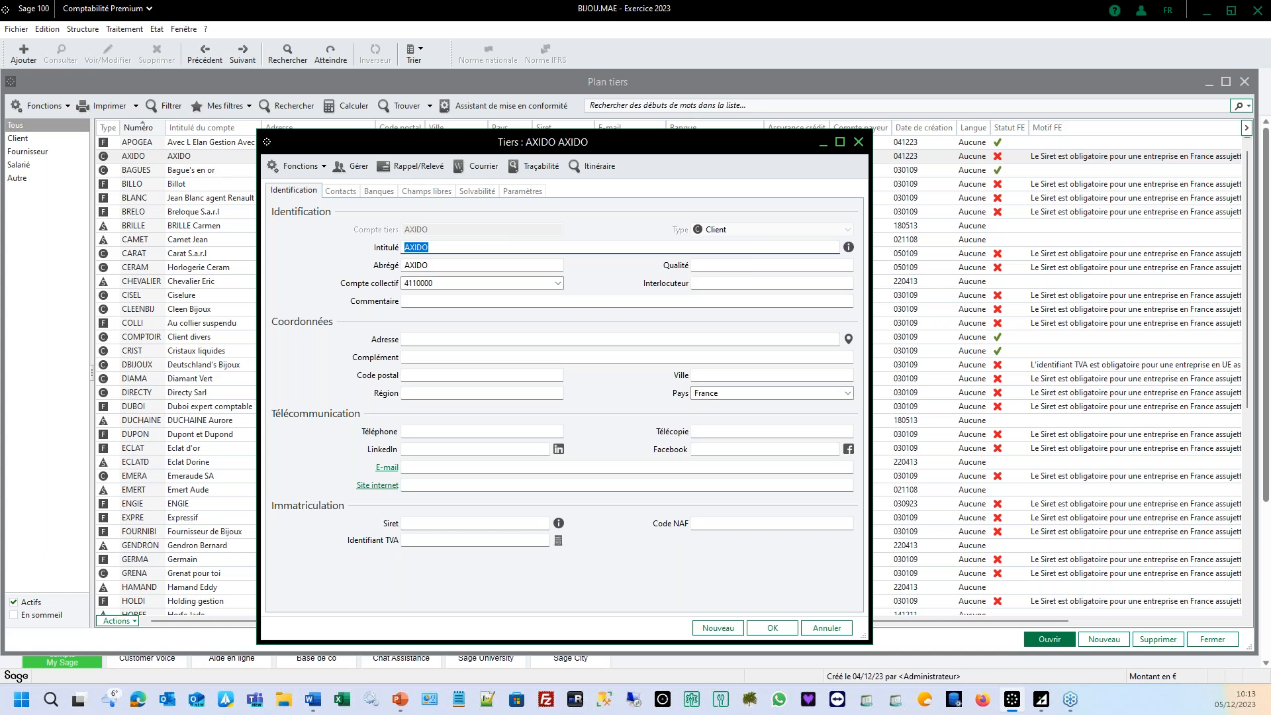
{"action": "left_click", "coordinate": [849, 247]}
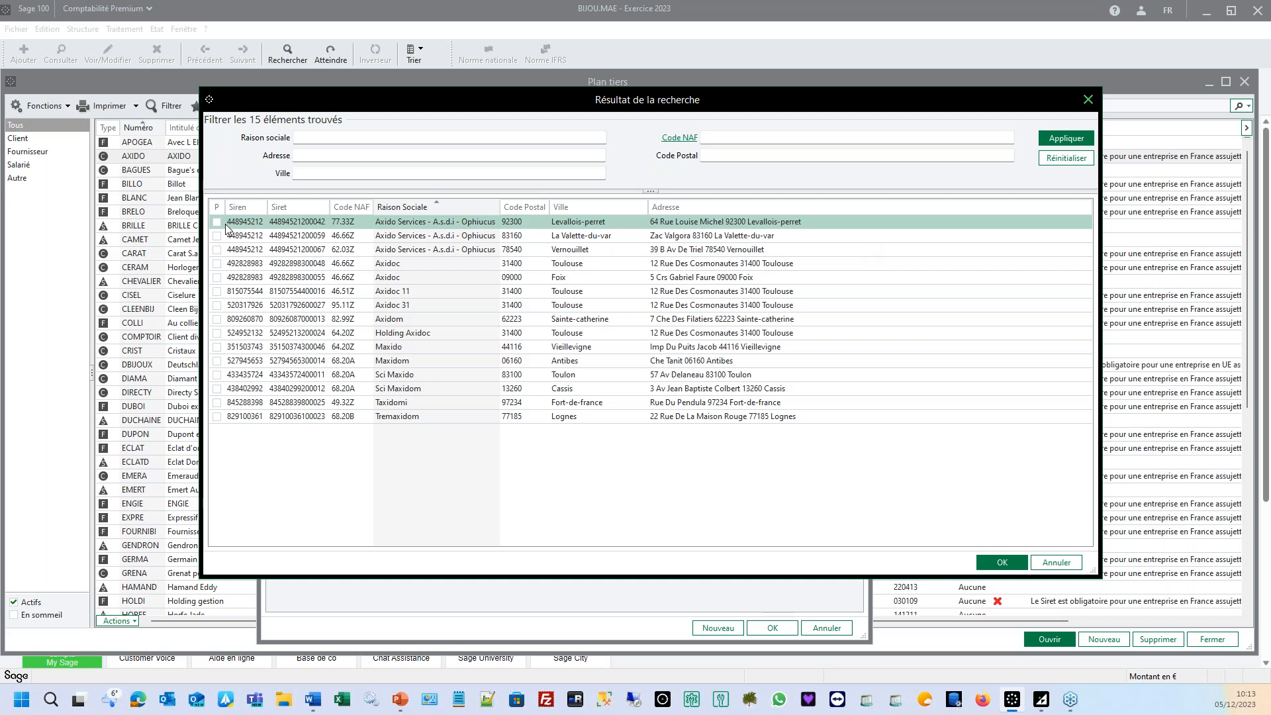
{"action": "left_click", "coordinate": [399, 334]}
{"action": "left_click", "coordinate": [701, 226]}
{"action": "left_click", "coordinate": [215, 224]}
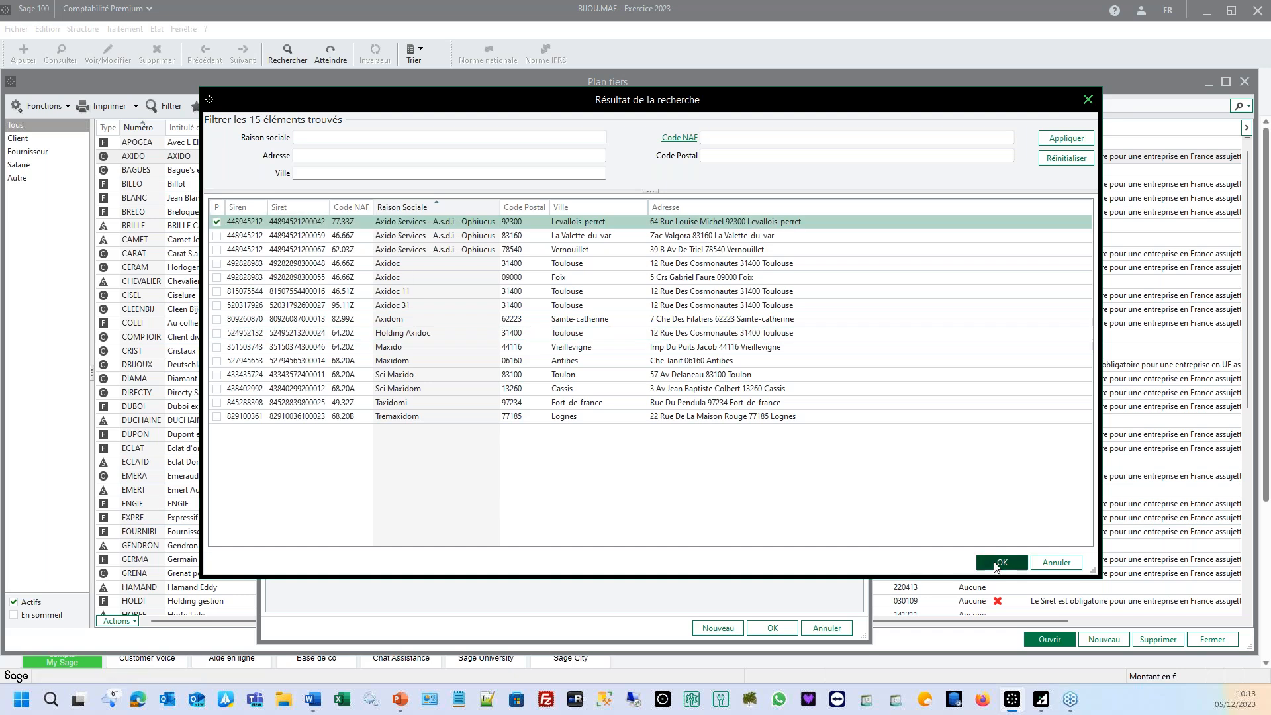
{"action": "left_click", "coordinate": [998, 563]}
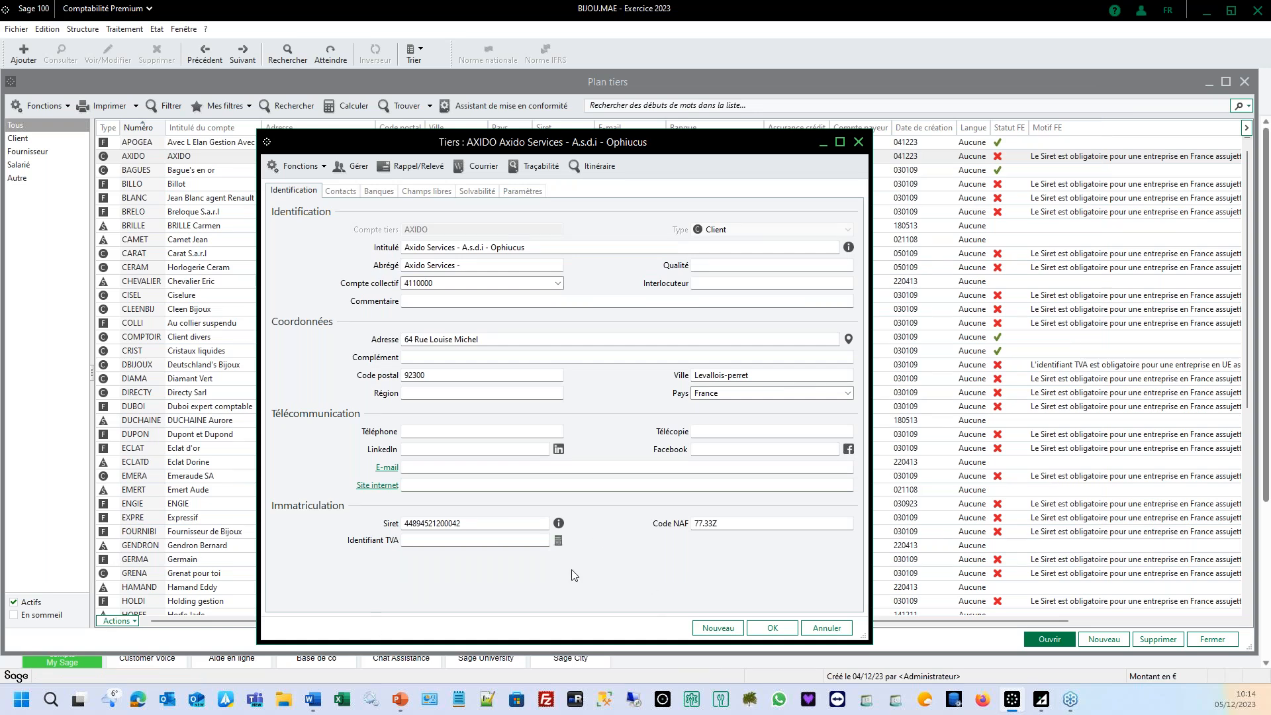
Step: Calculate the AXIDO customer's VAT identifier from its Siret, dismiss the follow-up dialog, and save the record
{"action": "left_click", "coordinate": [559, 541]}
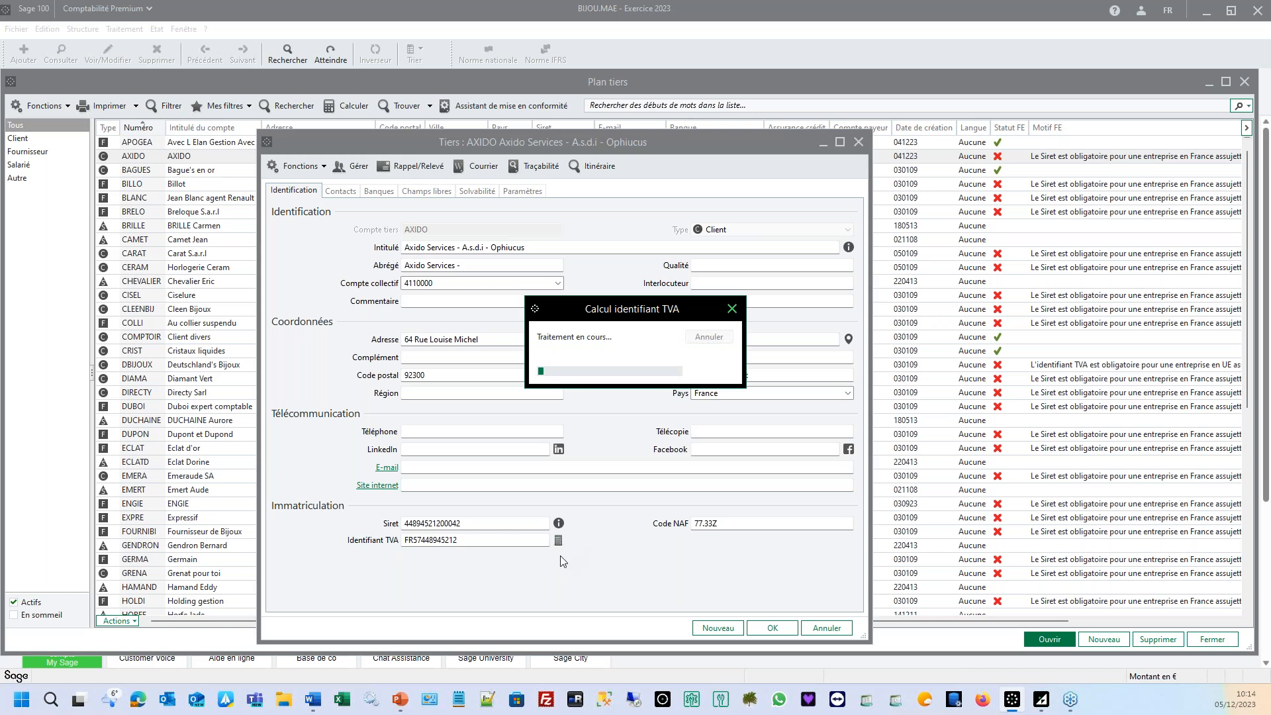
{"action": "left_click", "coordinate": [730, 413]}
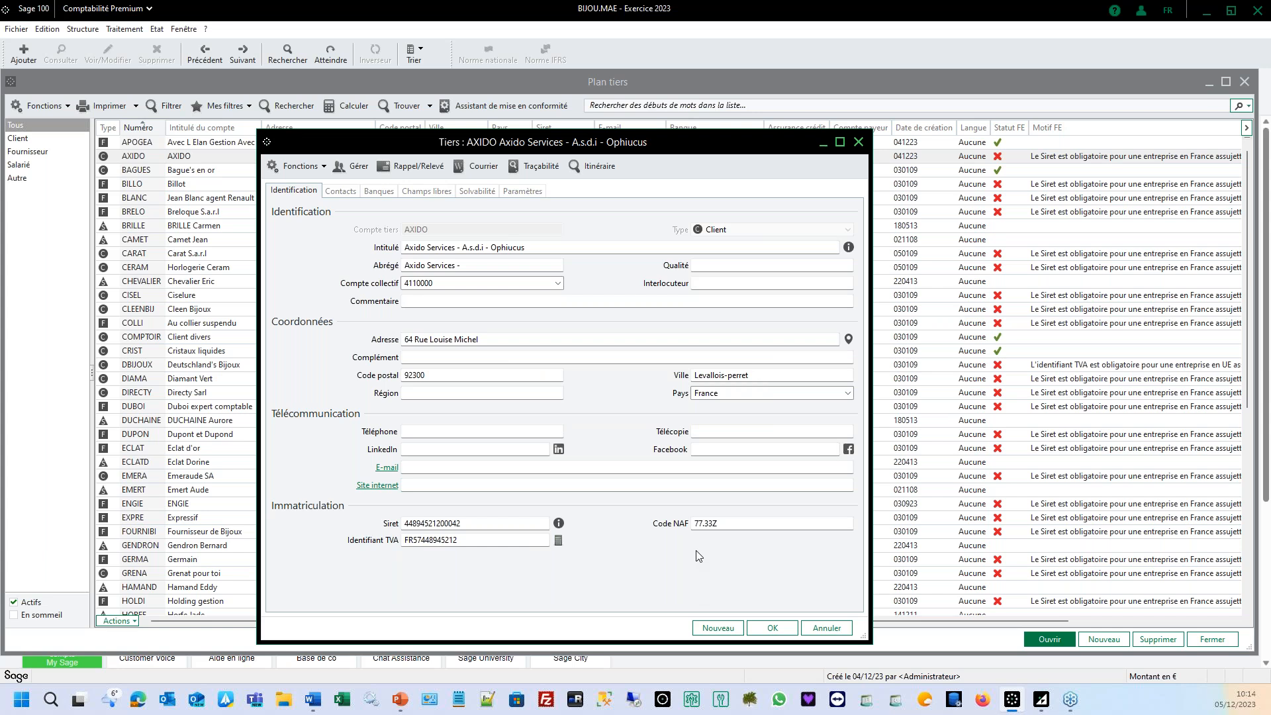
{"action": "left_click", "coordinate": [774, 628]}
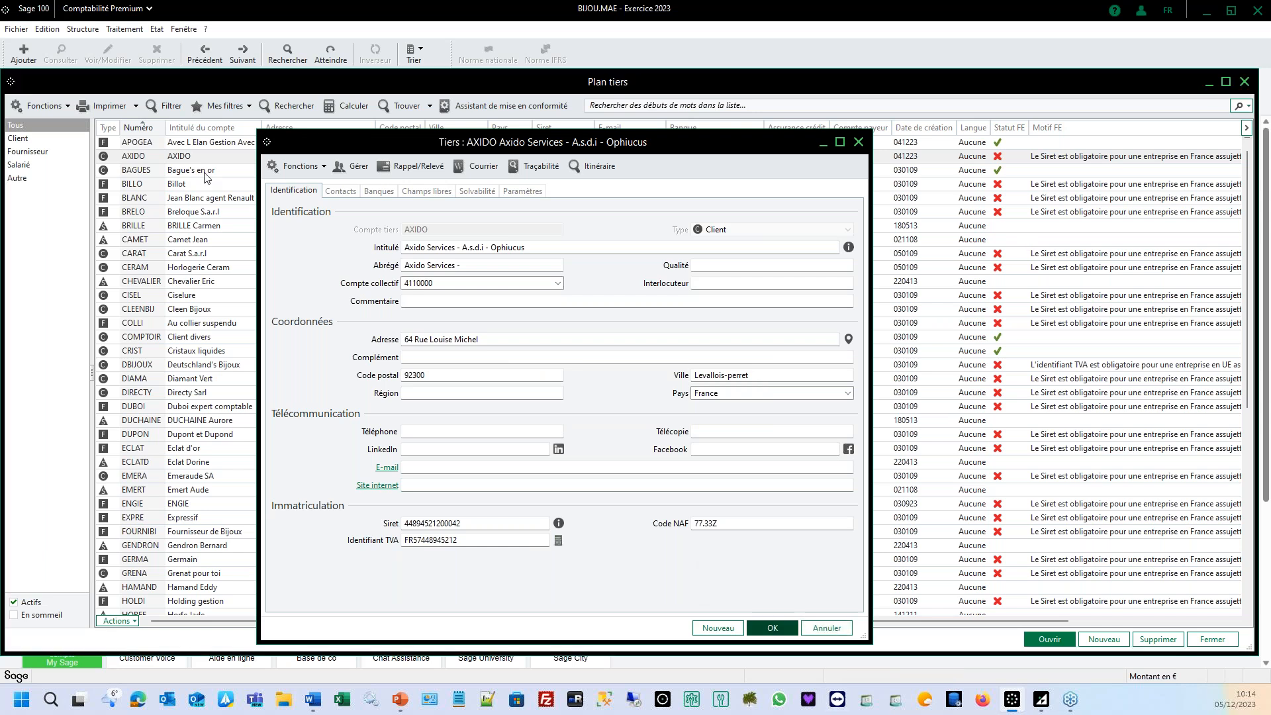
Step: Display the payment reminders of the DIAMA customer with the proposed selection criteria, and close them along with the record
{"action": "scroll", "coordinate": [151, 288], "scroll_direction": "down", "scroll_amount": 2}
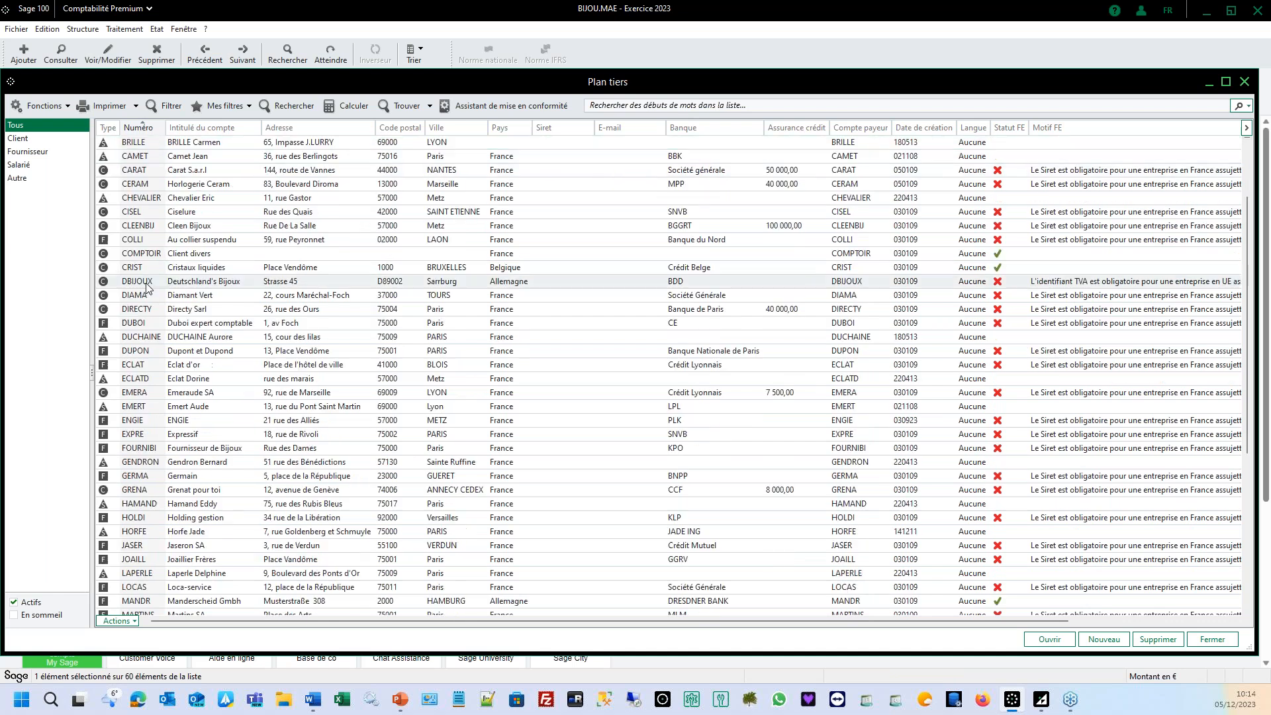
{"action": "left_click", "coordinate": [234, 295]}
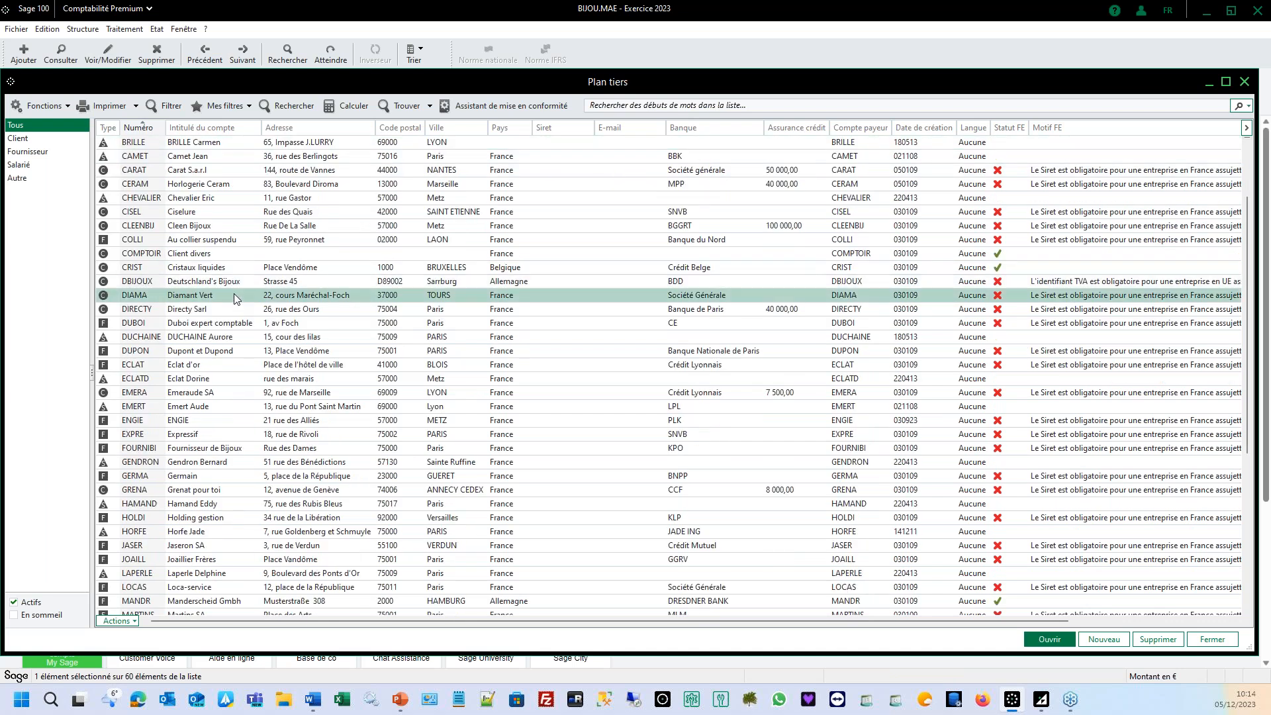
{"action": "double_click", "coordinate": [233, 292]}
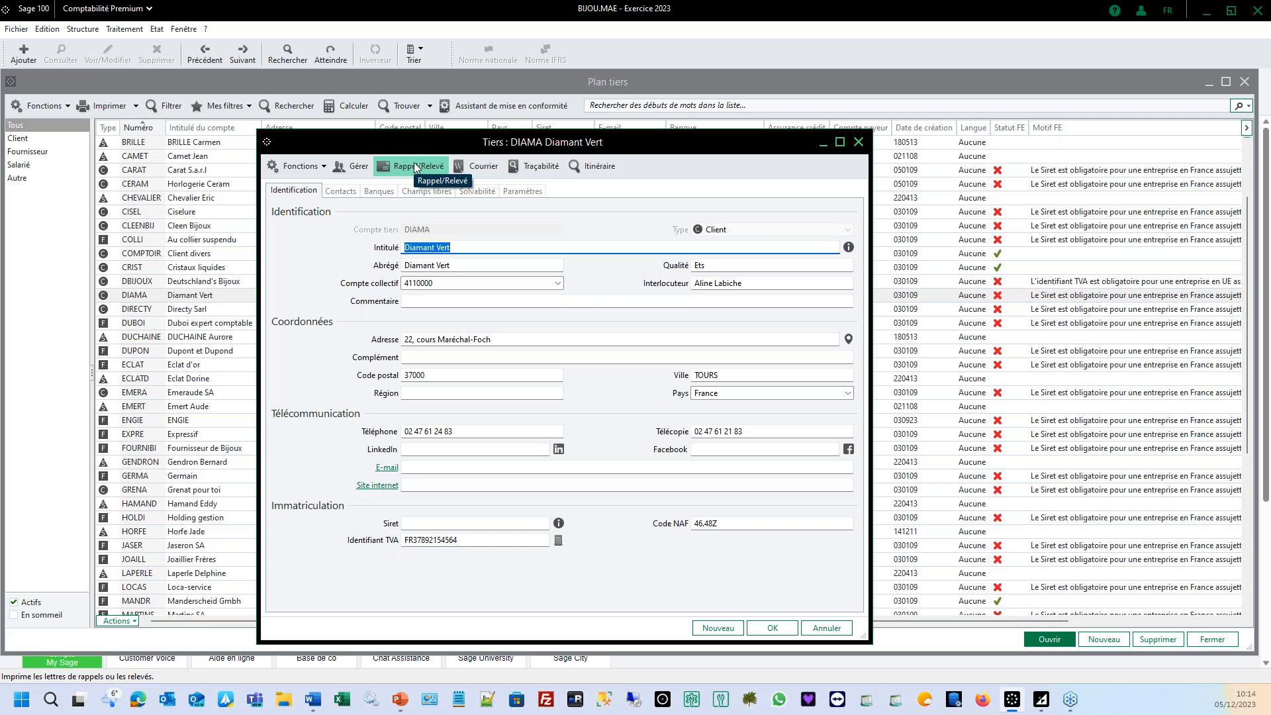
{"action": "left_click", "coordinate": [415, 167]}
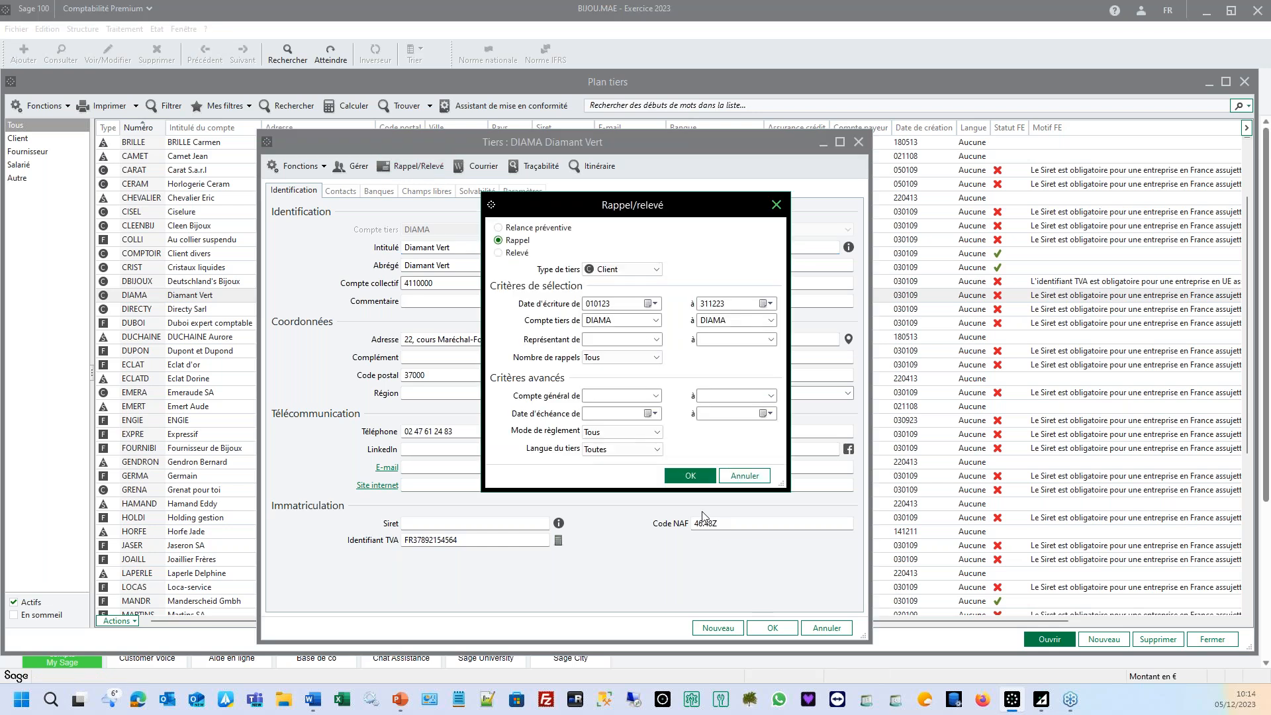
{"action": "left_click", "coordinate": [690, 475]}
{"action": "left_click", "coordinate": [730, 431]}
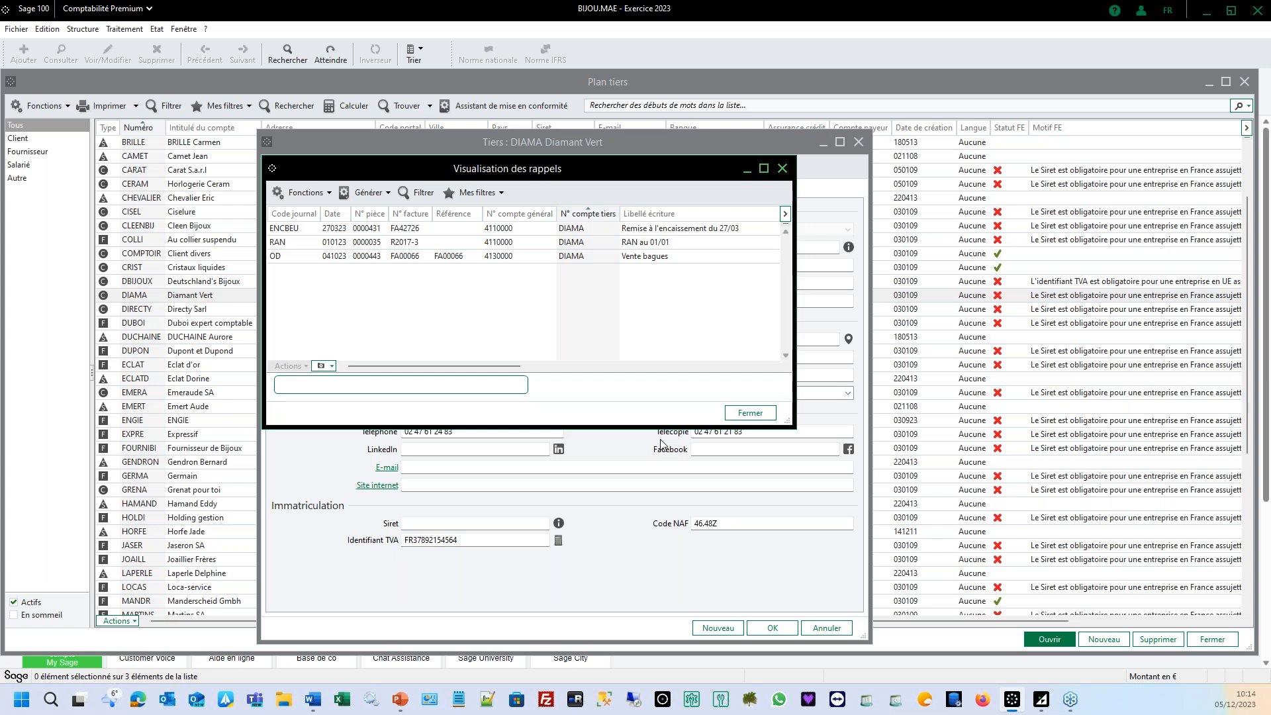
{"action": "left_click", "coordinate": [763, 415]}
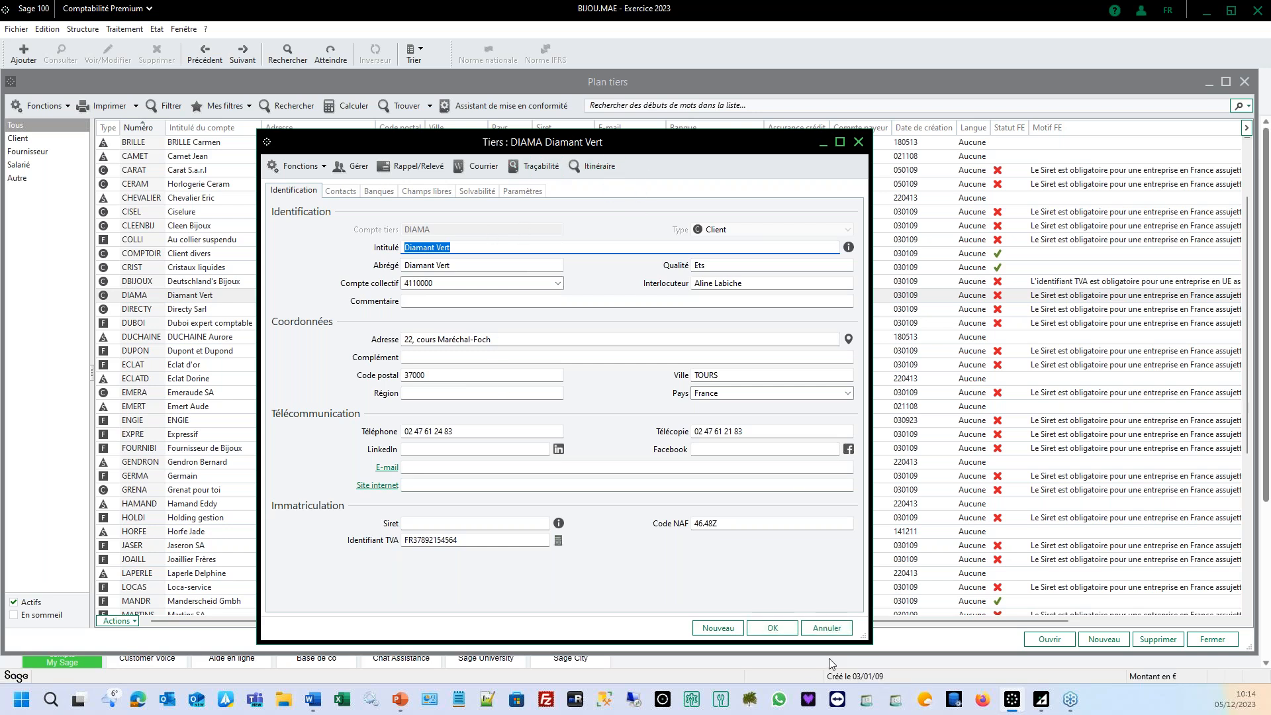
{"action": "left_click", "coordinate": [827, 632]}
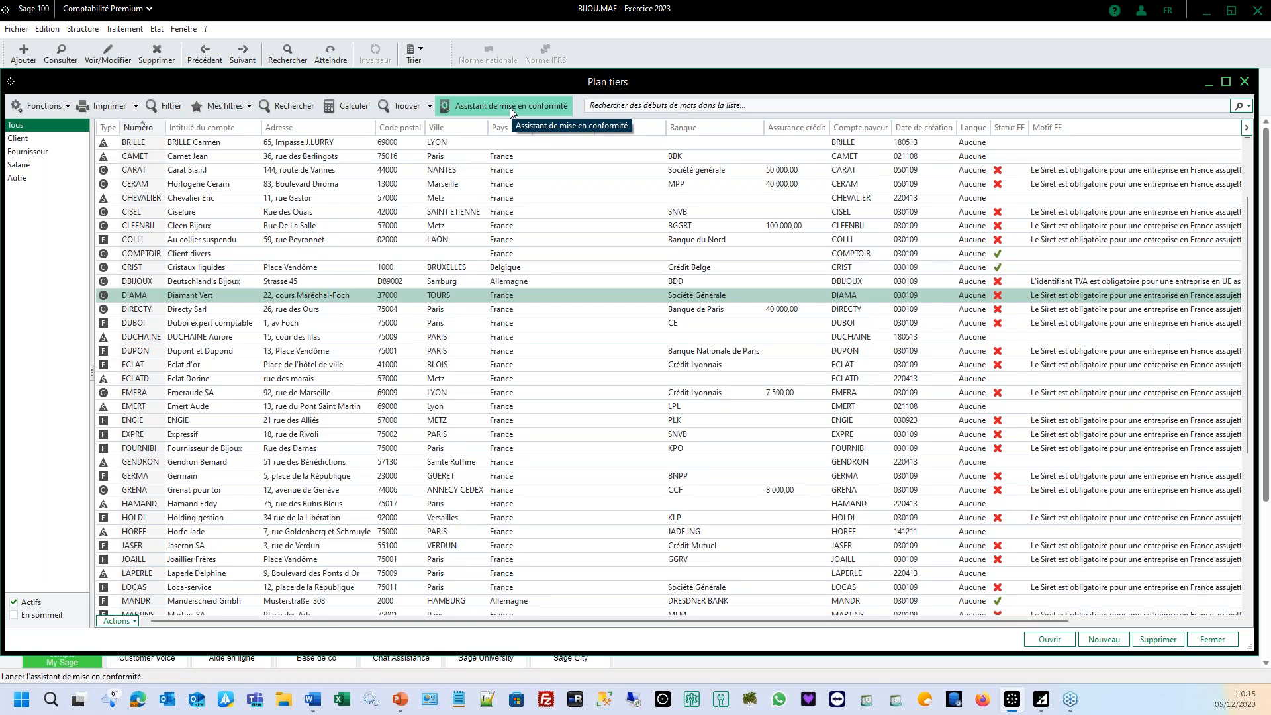
Step: Start the compliance assistant from the Plan tiers to view its data analysis options, and cancel it
{"action": "left_click", "coordinate": [510, 107]}
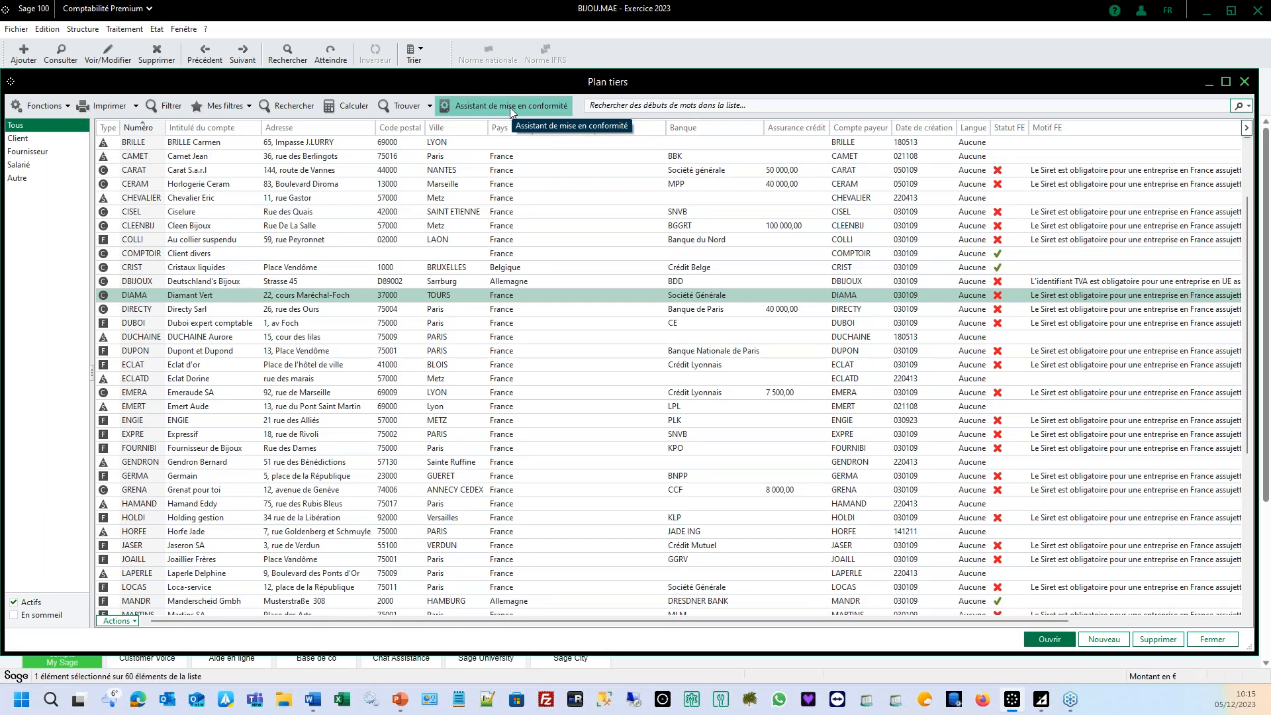
{"action": "left_click", "coordinate": [836, 472]}
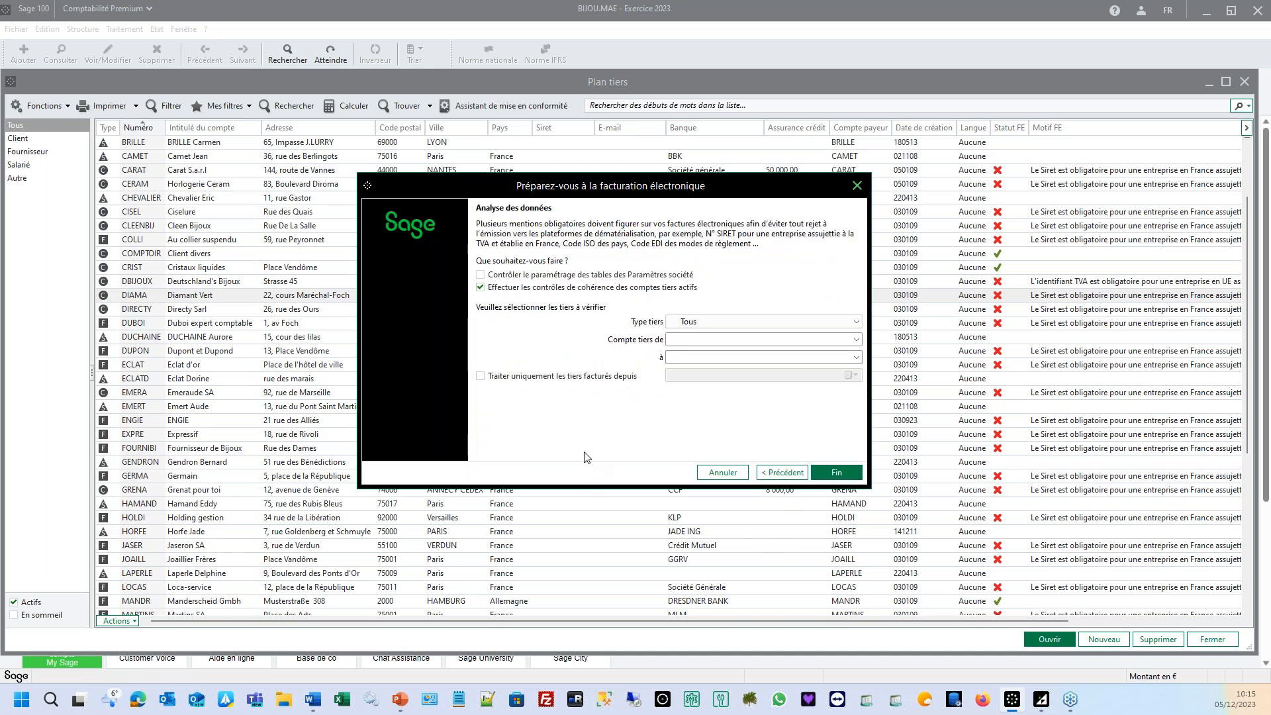
{"action": "key", "text": "Escape"}
Step: Calculate the balances of all third parties in the Plan tiers and review them alongside the e-invoicing statuses and reasons
{"action": "left_click", "coordinate": [1144, 621]}
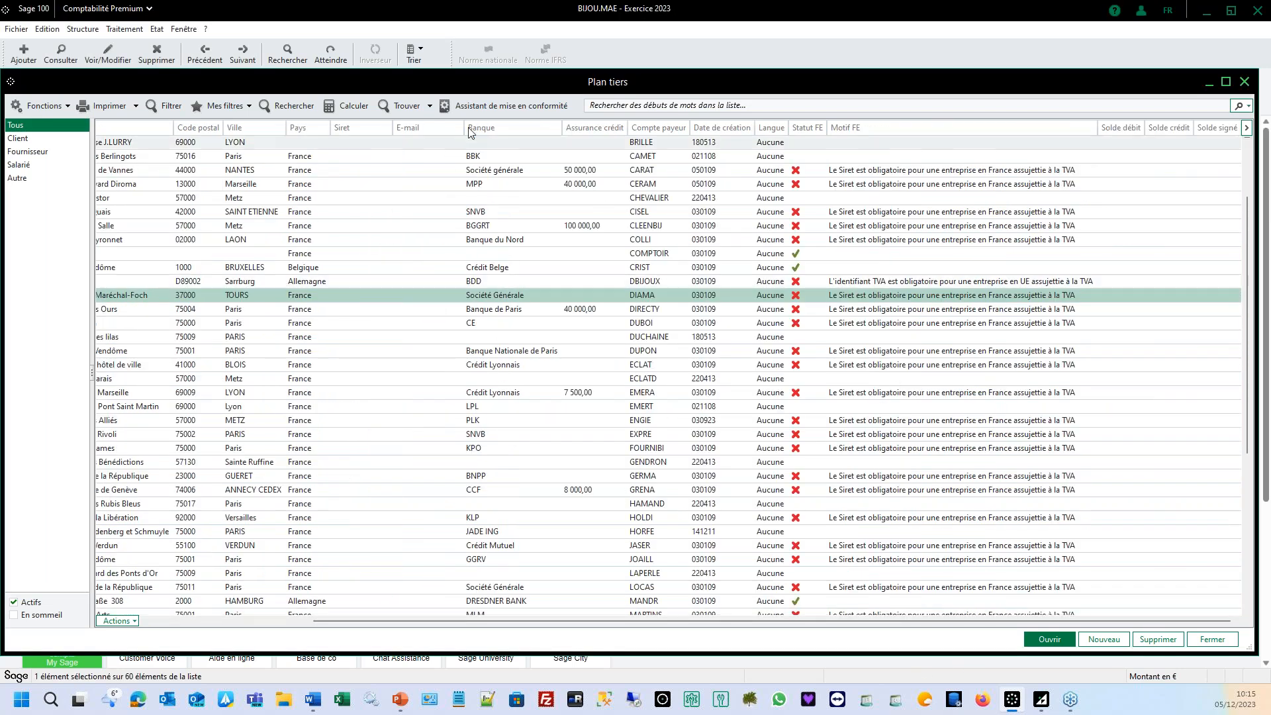
{"action": "left_click", "coordinate": [339, 109]}
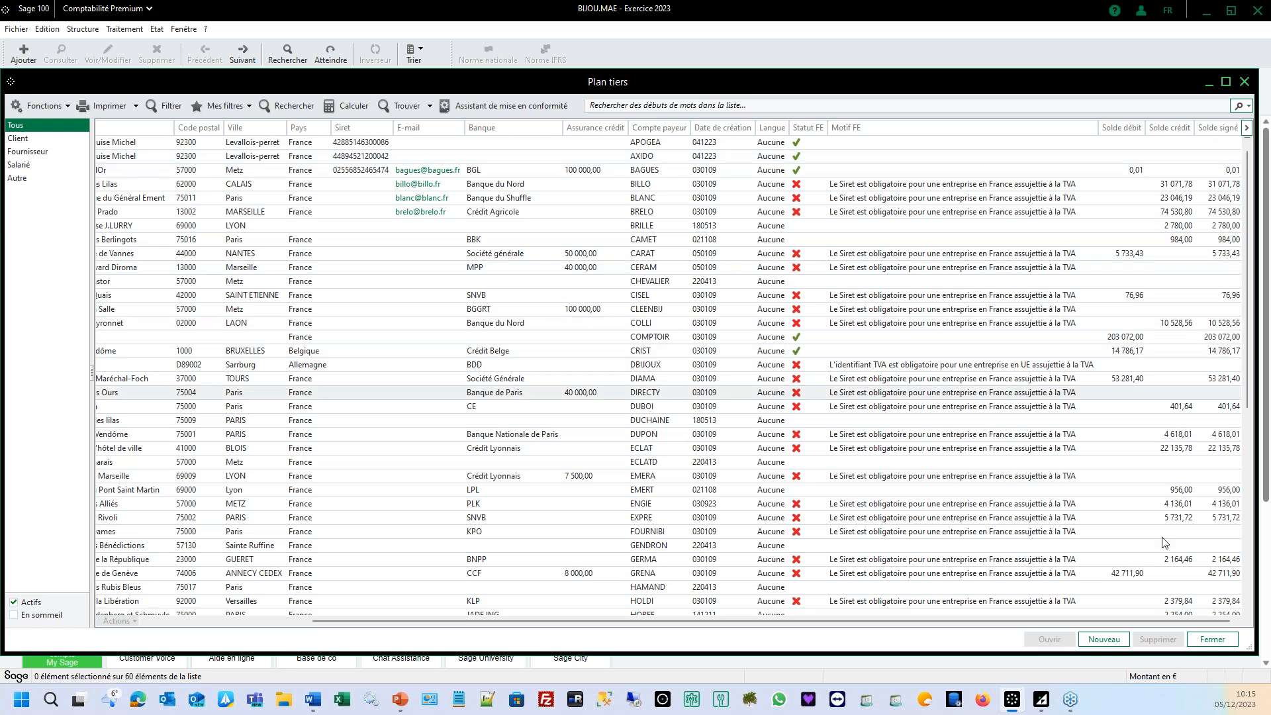
{"action": "scroll", "coordinate": [1173, 197], "scroll_direction": "down", "scroll_amount": 3}
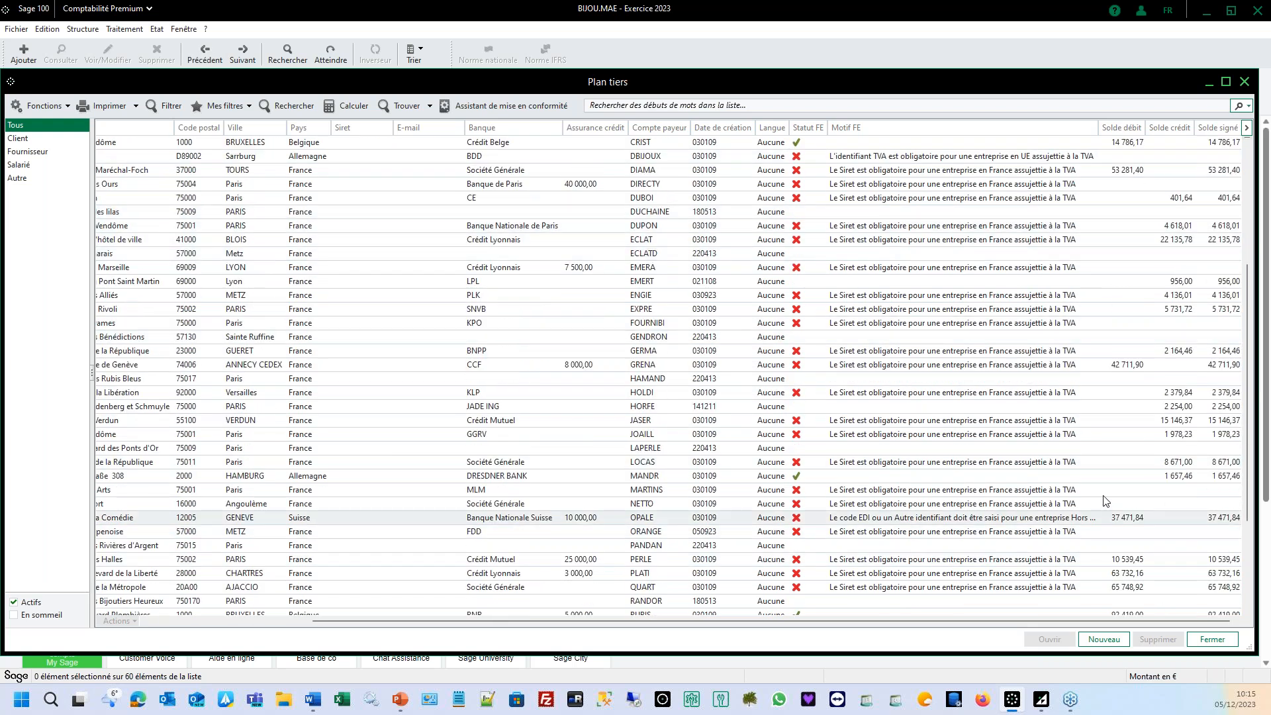
{"action": "scroll", "coordinate": [1104, 501], "scroll_direction": "up", "scroll_amount": 2}
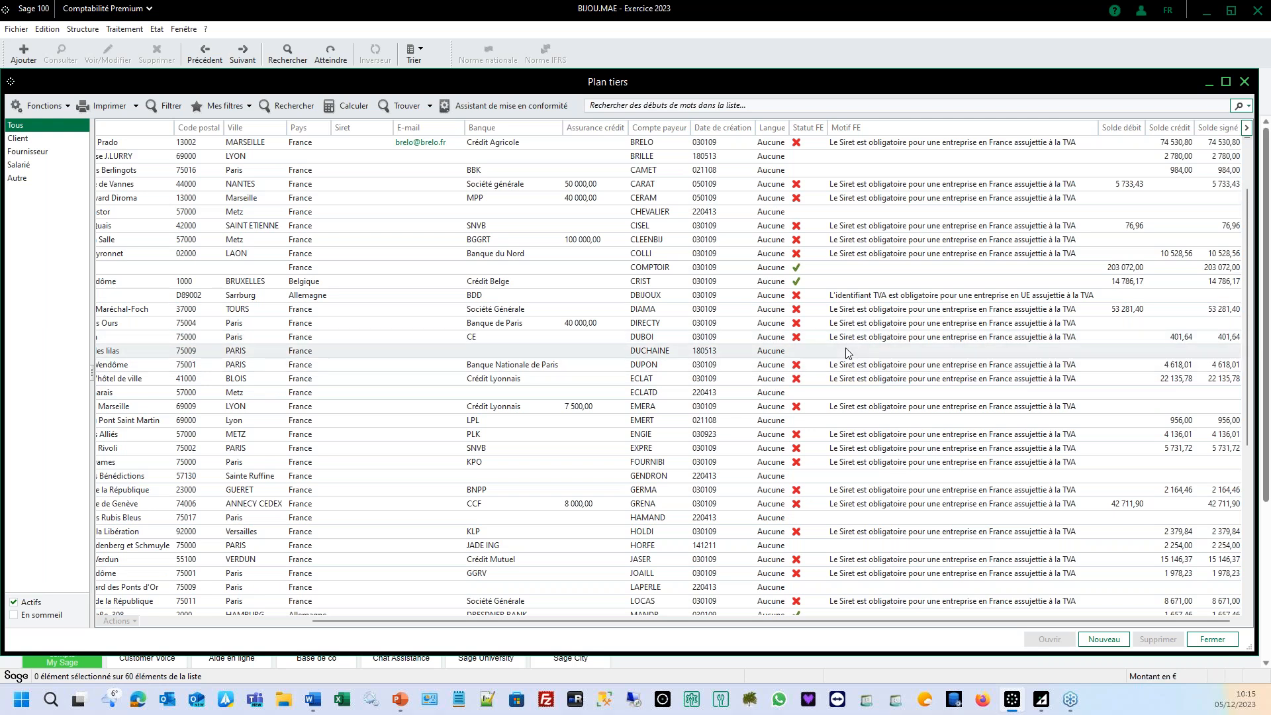
Step: Review the e-invoicing statuses and reasons of the remaining third parties down to the end of the Plan tiers, and close it
{"action": "scroll", "coordinate": [1060, 339], "scroll_direction": "down", "scroll_amount": 3}
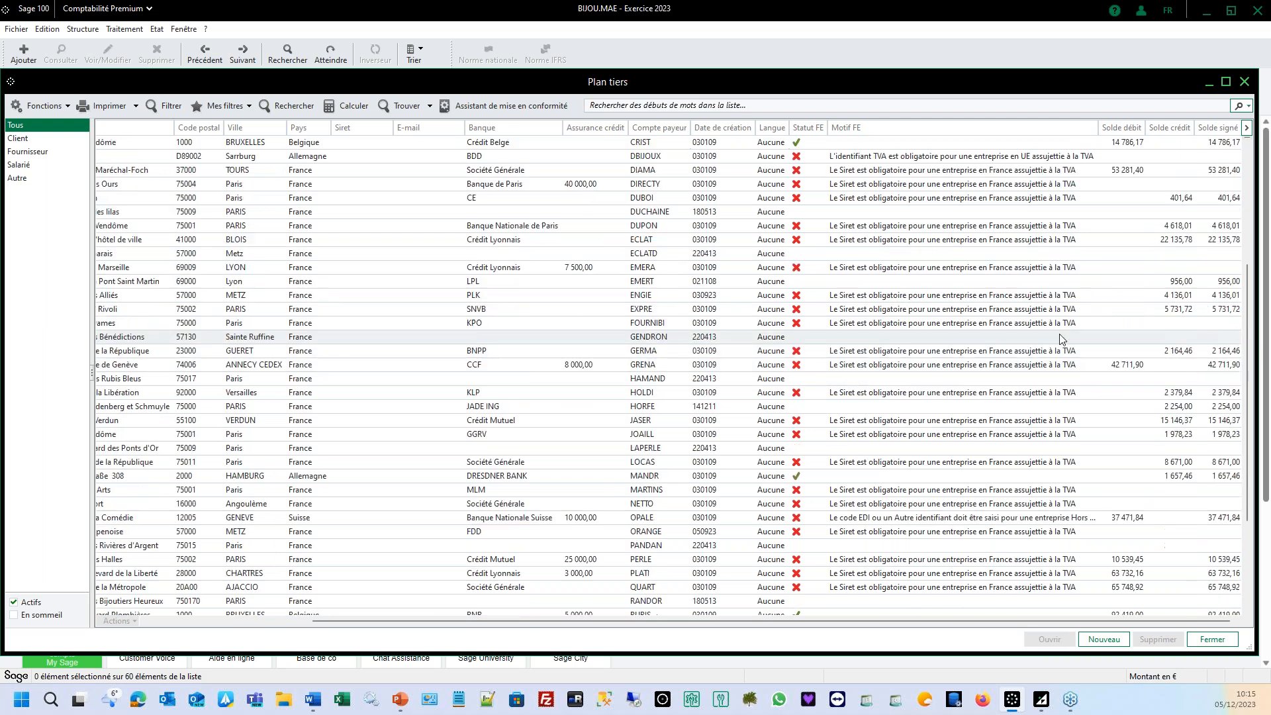
{"action": "scroll", "coordinate": [990, 575], "scroll_direction": "down", "scroll_amount": 4}
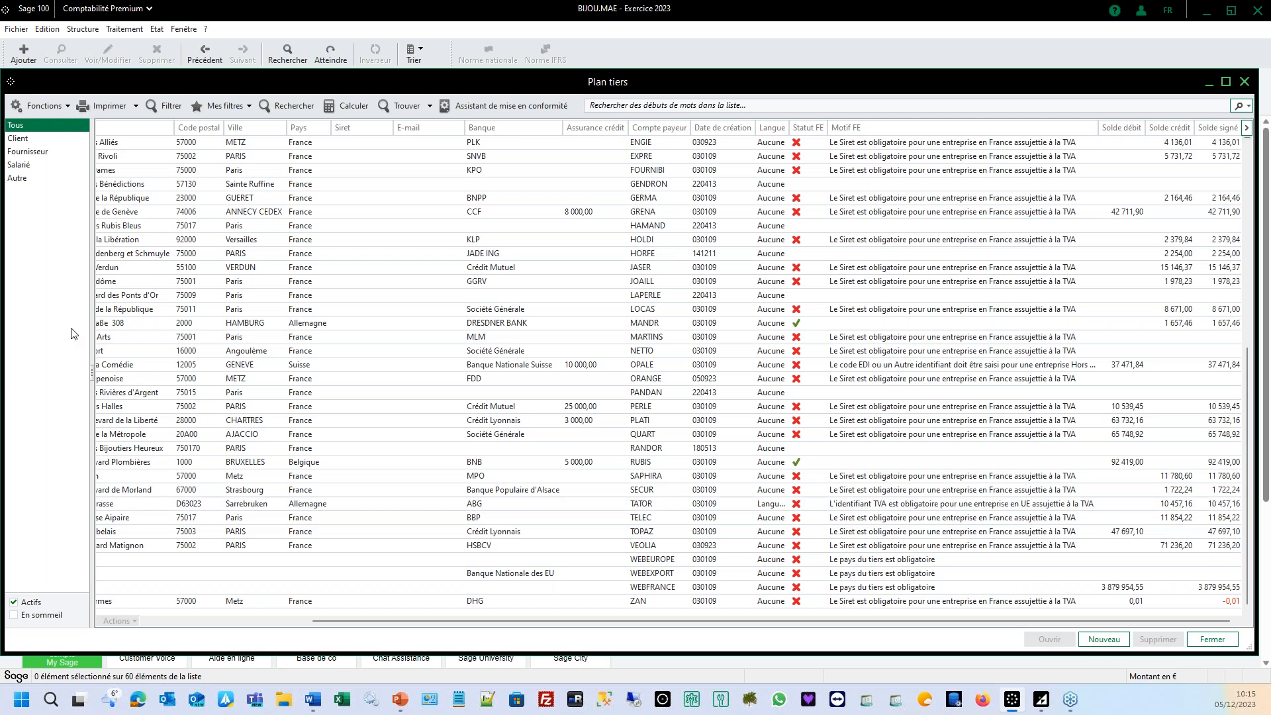
{"action": "key", "text": "Escape"}
Step: Display the general and issue/reception settings for electronic invoices in the company parameters, and close them
{"action": "left_click", "coordinate": [16, 31]}
{"action": "left_click", "coordinate": [40, 105]}
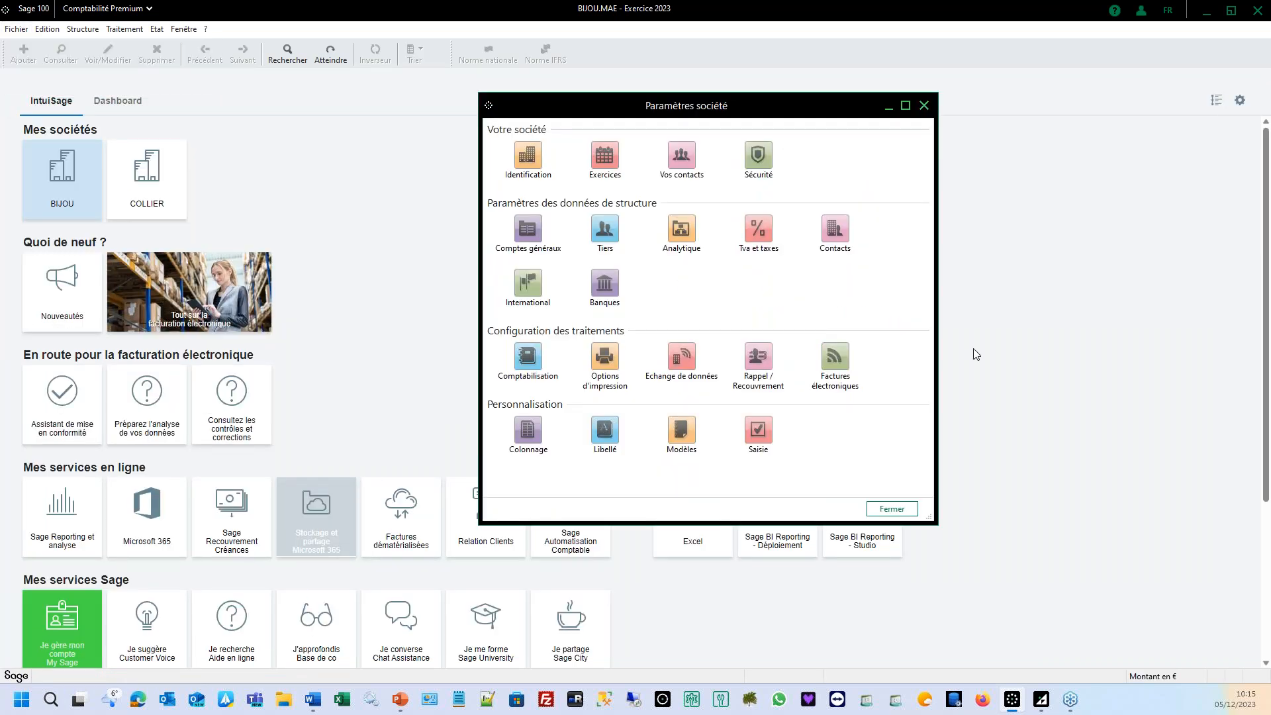
{"action": "left_click", "coordinate": [836, 361]}
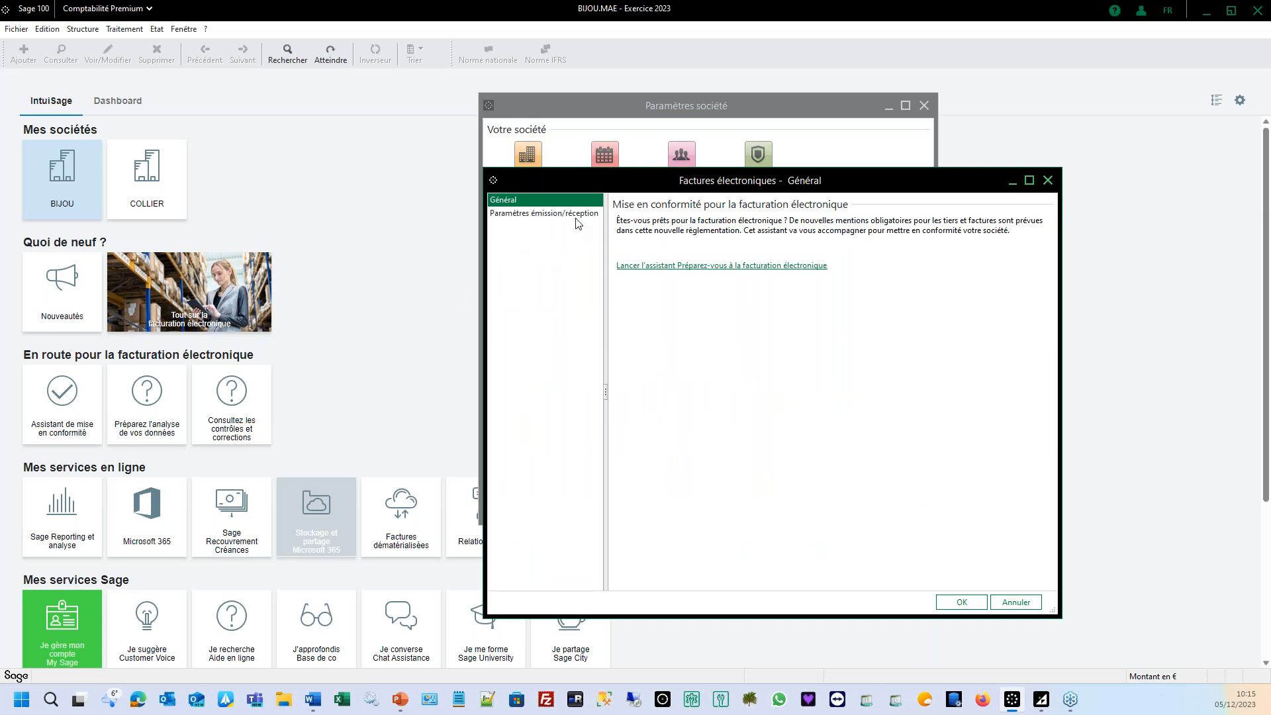
{"action": "left_click", "coordinate": [560, 213]}
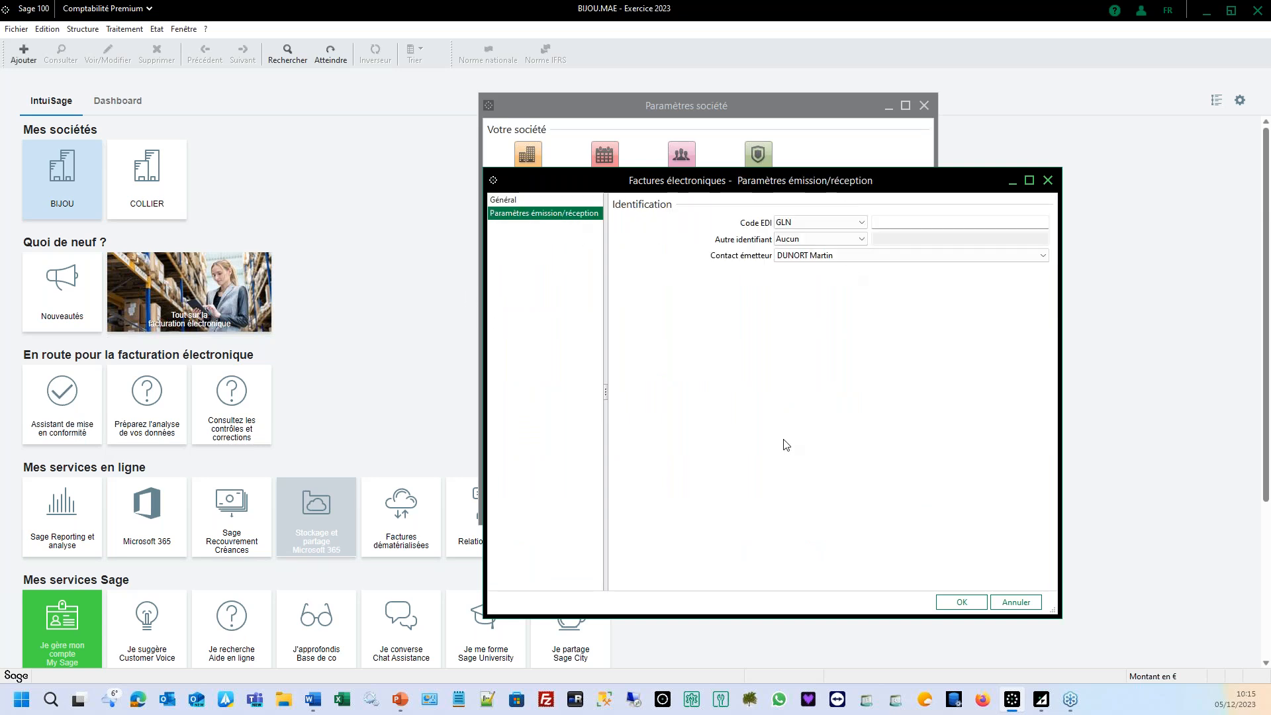
{"action": "left_click", "coordinate": [521, 200]}
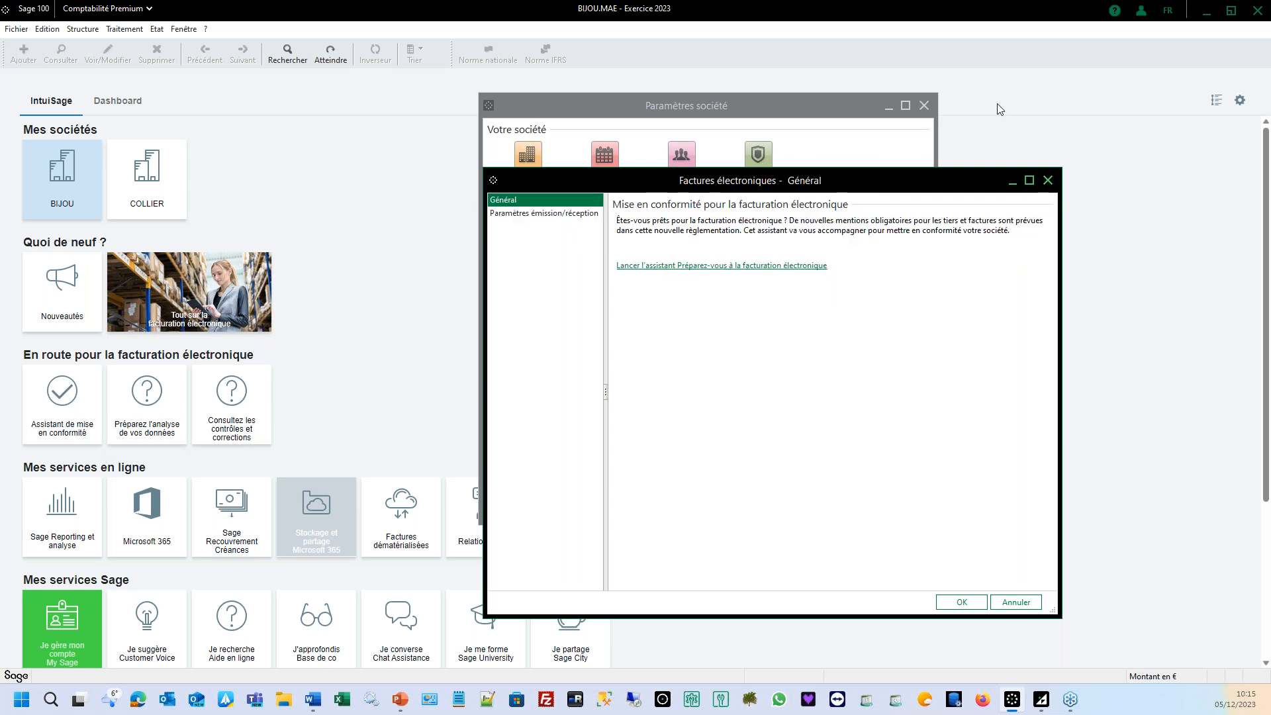
{"action": "left_click", "coordinate": [1048, 181]}
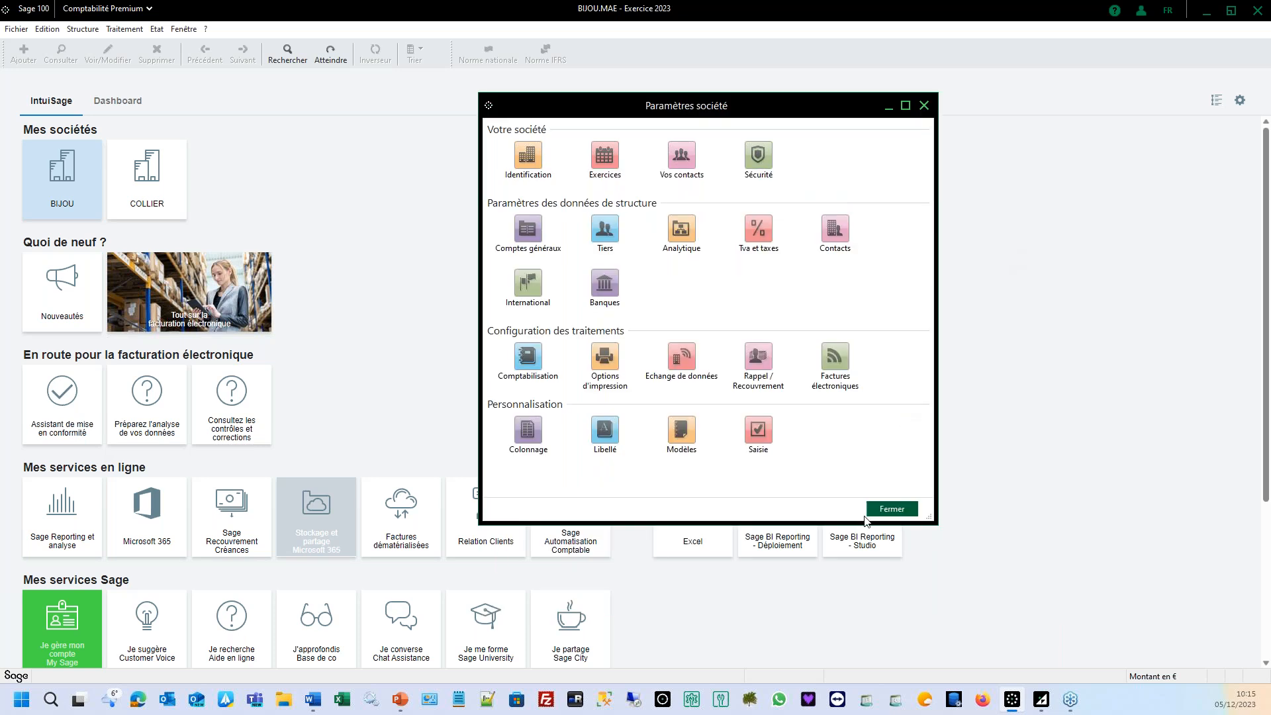
Step: Examine the available VAT regimes in the fiscal information of the VAT and tax parameters, keeping Réel normal - CA3
{"action": "left_click", "coordinate": [767, 228]}
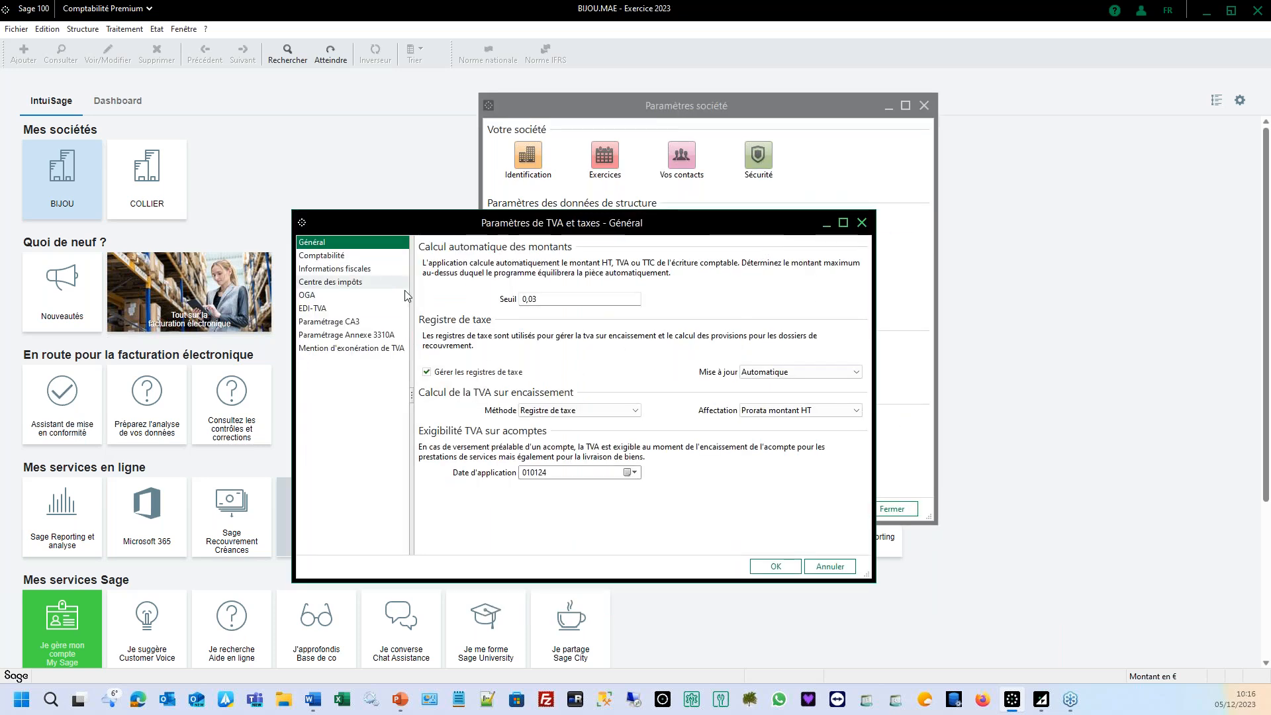
{"action": "left_click", "coordinate": [351, 273]}
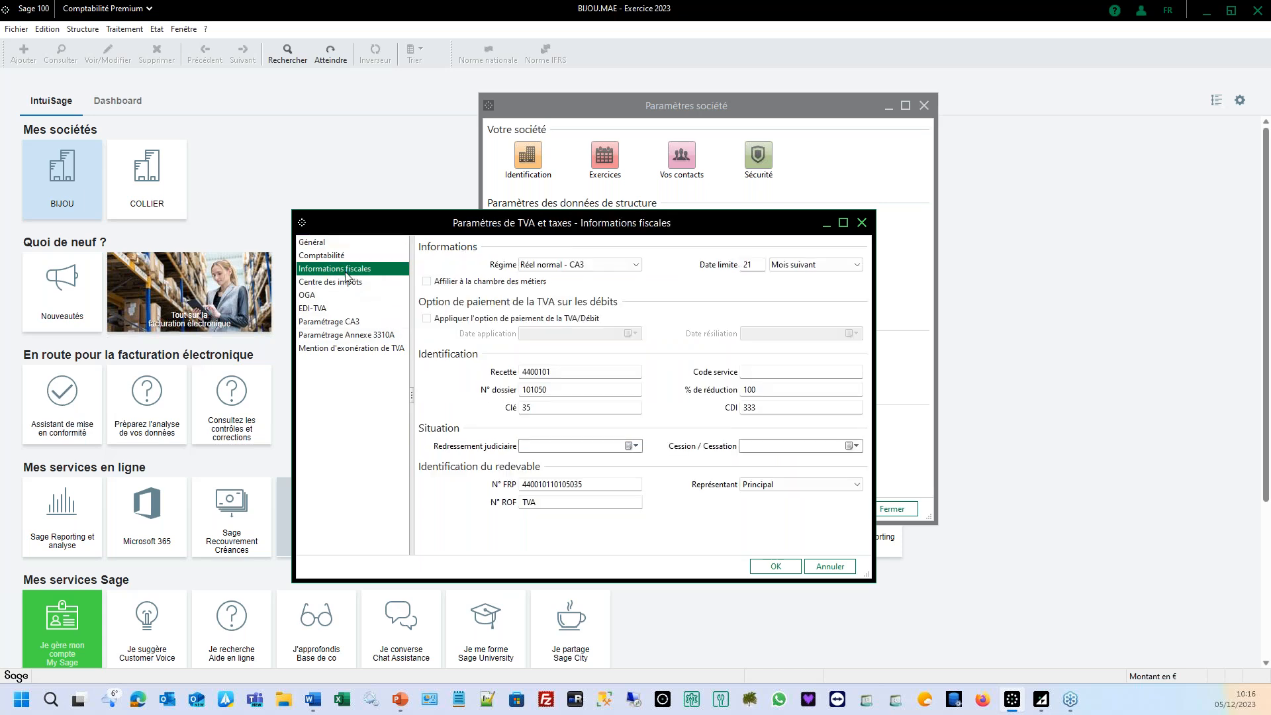
{"action": "left_click", "coordinate": [635, 265]}
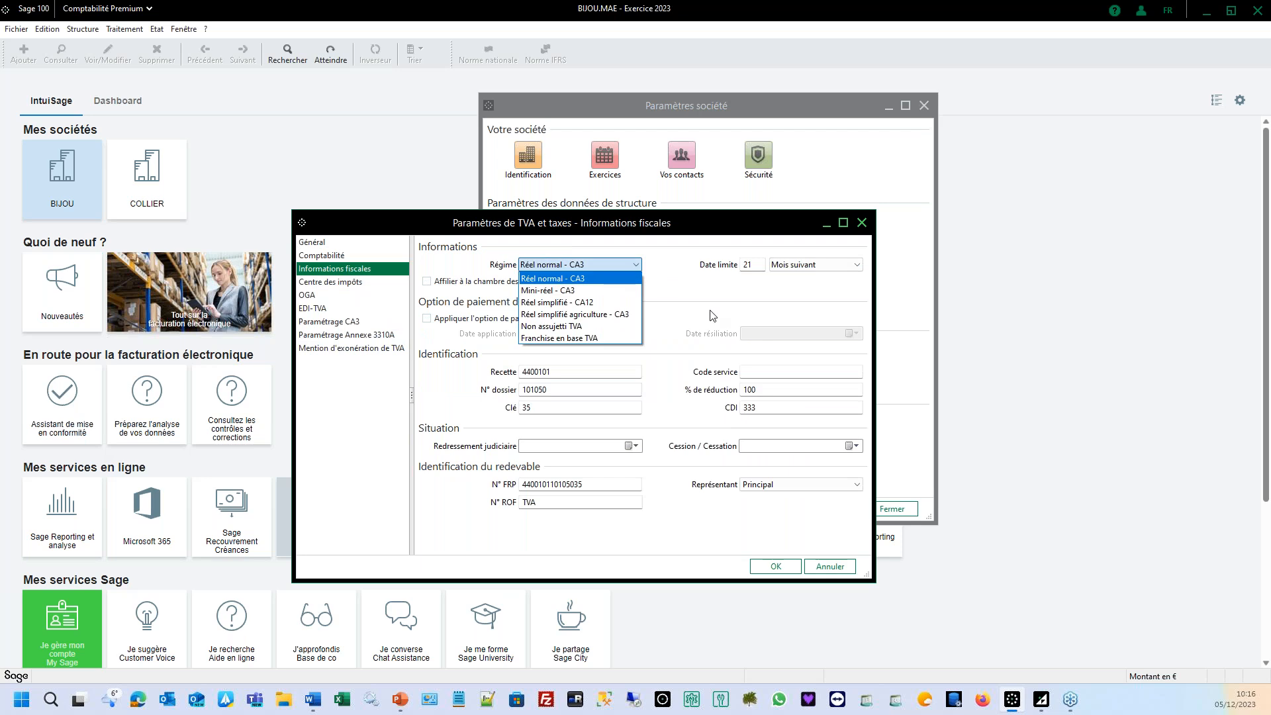
{"action": "left_click", "coordinate": [780, 295]}
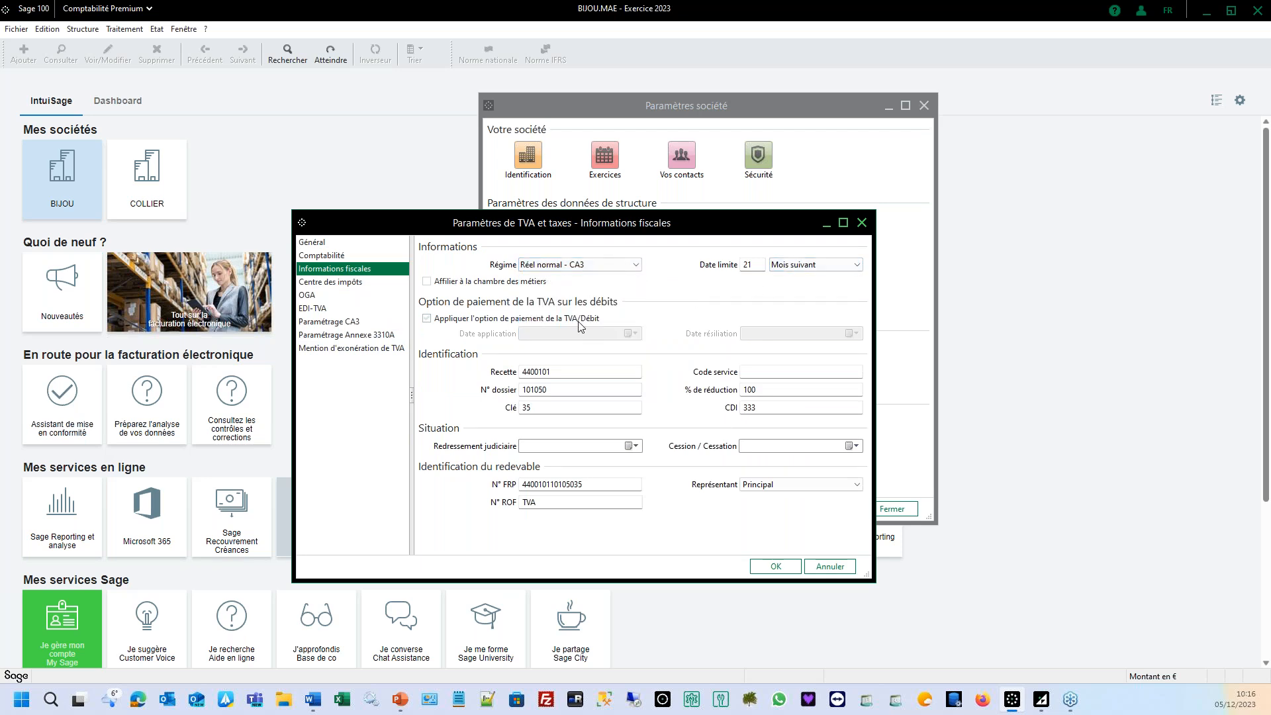
Step: Try applying the option to pay VAT on debits, cancel the VAT and tax parameters, and close the company parameters
{"action": "left_click", "coordinate": [544, 319]}
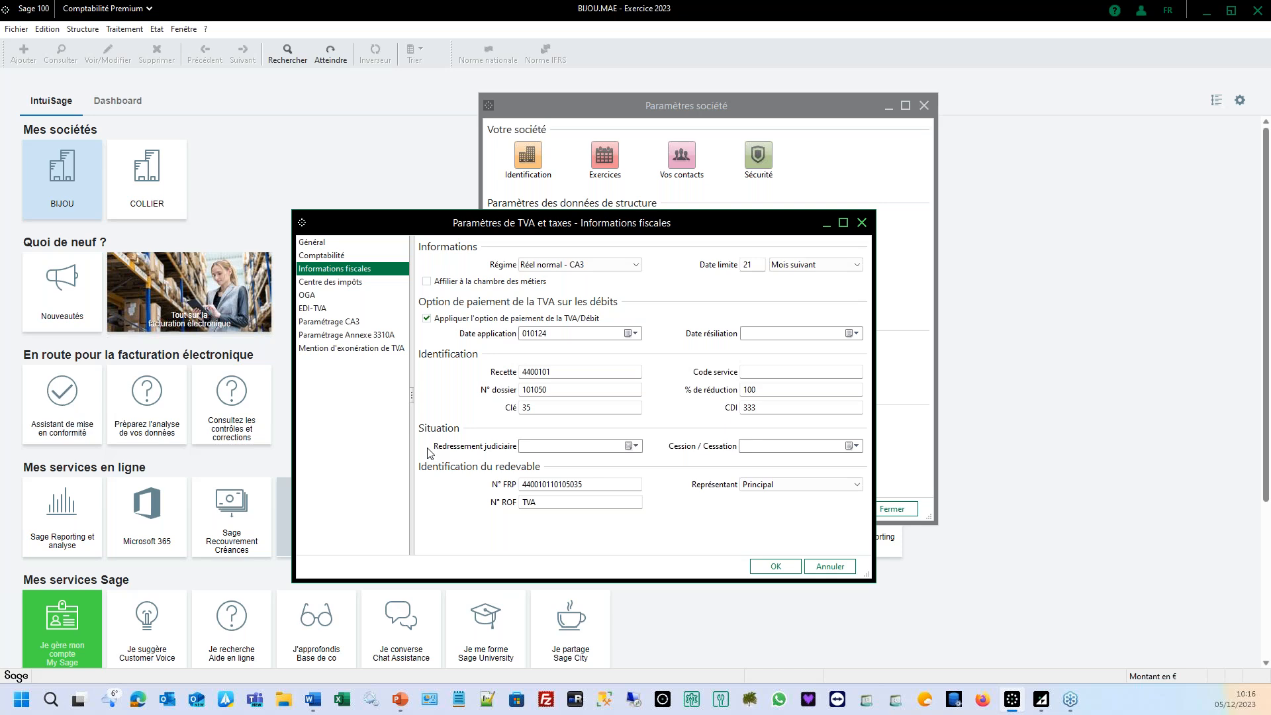
{"action": "left_click", "coordinate": [852, 564]}
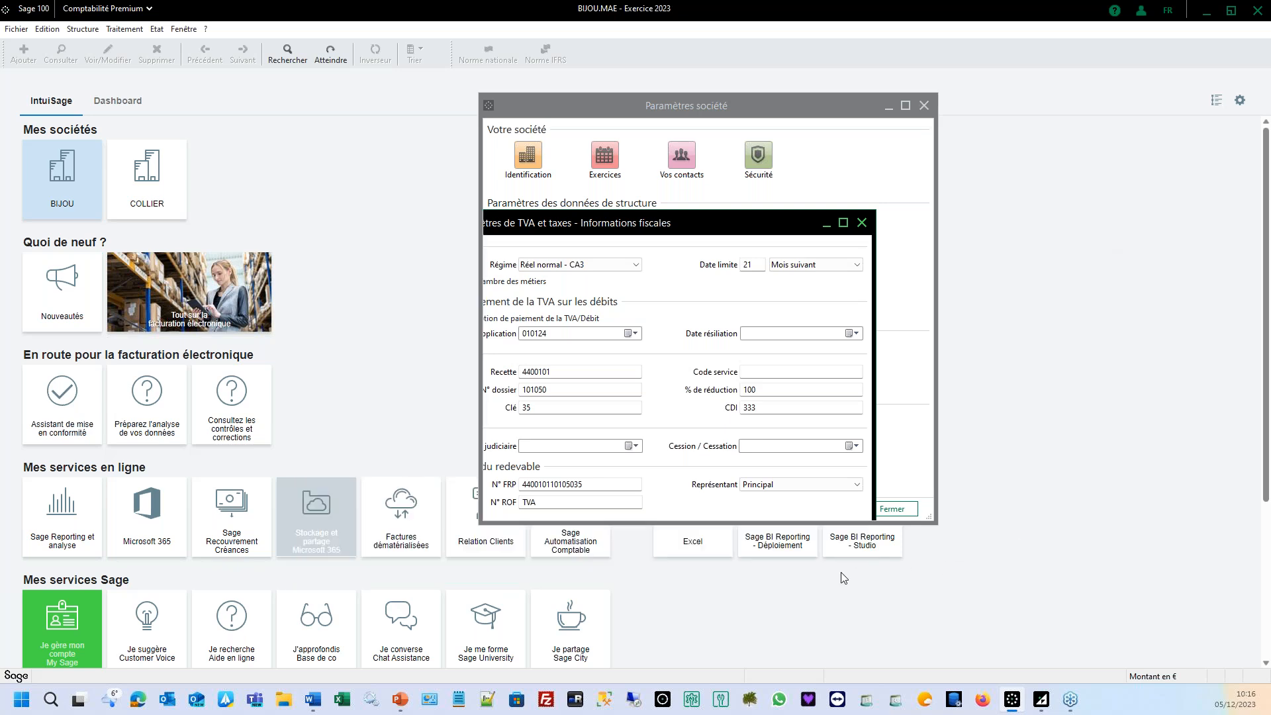
{"action": "key", "text": "Escape"}
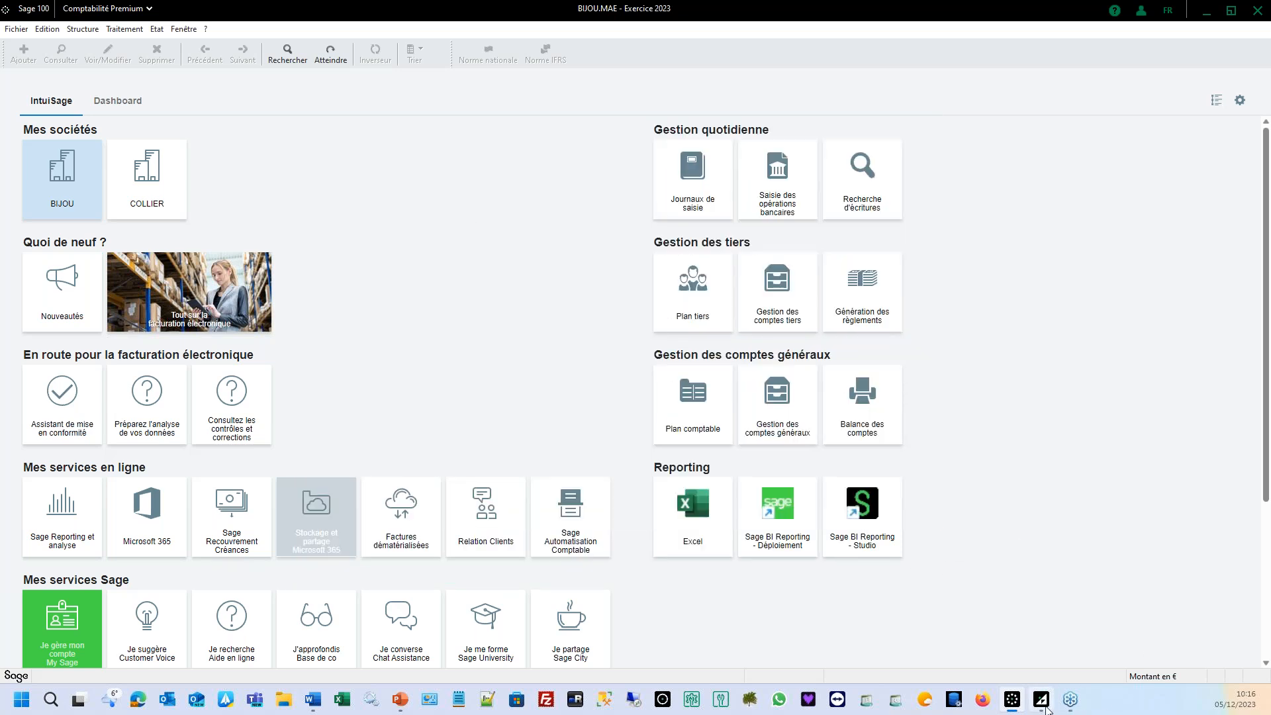
Step: Switch to Sage 100 Gestion commerciale and open the BIJOU company
{"action": "mouse_move", "coordinate": [1046, 709]}
{"action": "left_click", "coordinate": [1035, 641]}
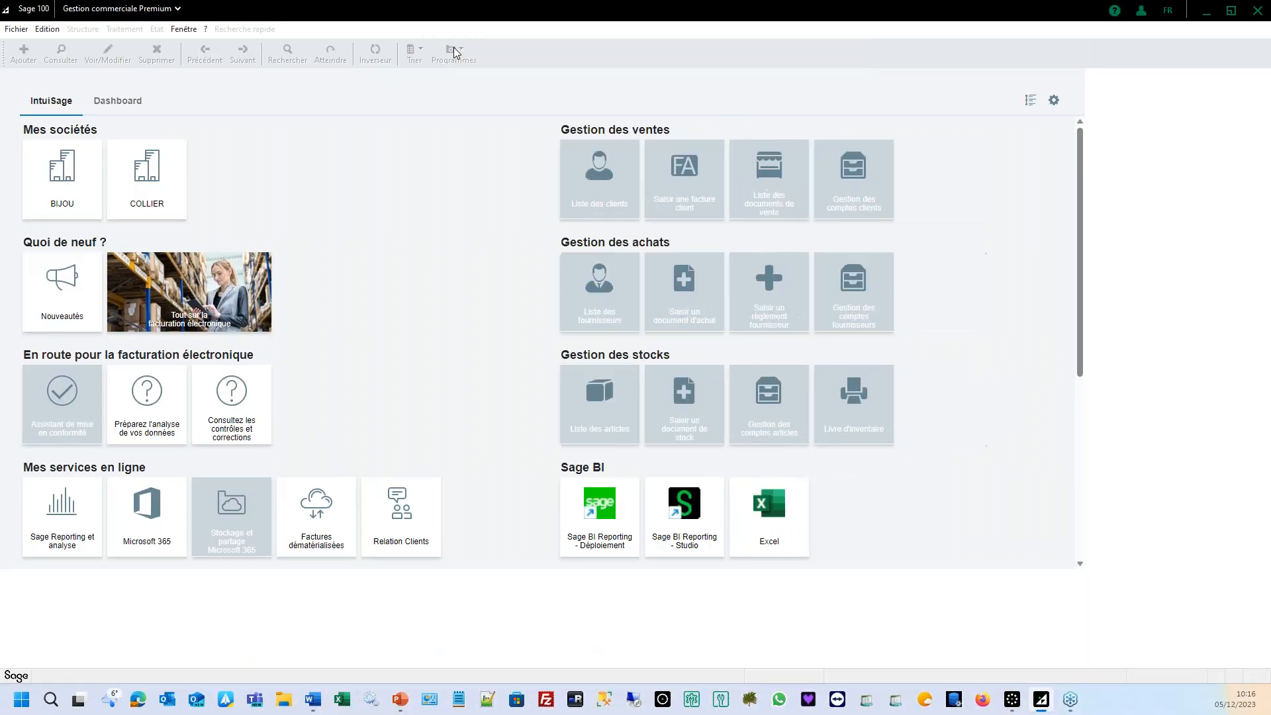
{"action": "left_click", "coordinate": [76, 189]}
{"action": "left_click", "coordinate": [742, 425]}
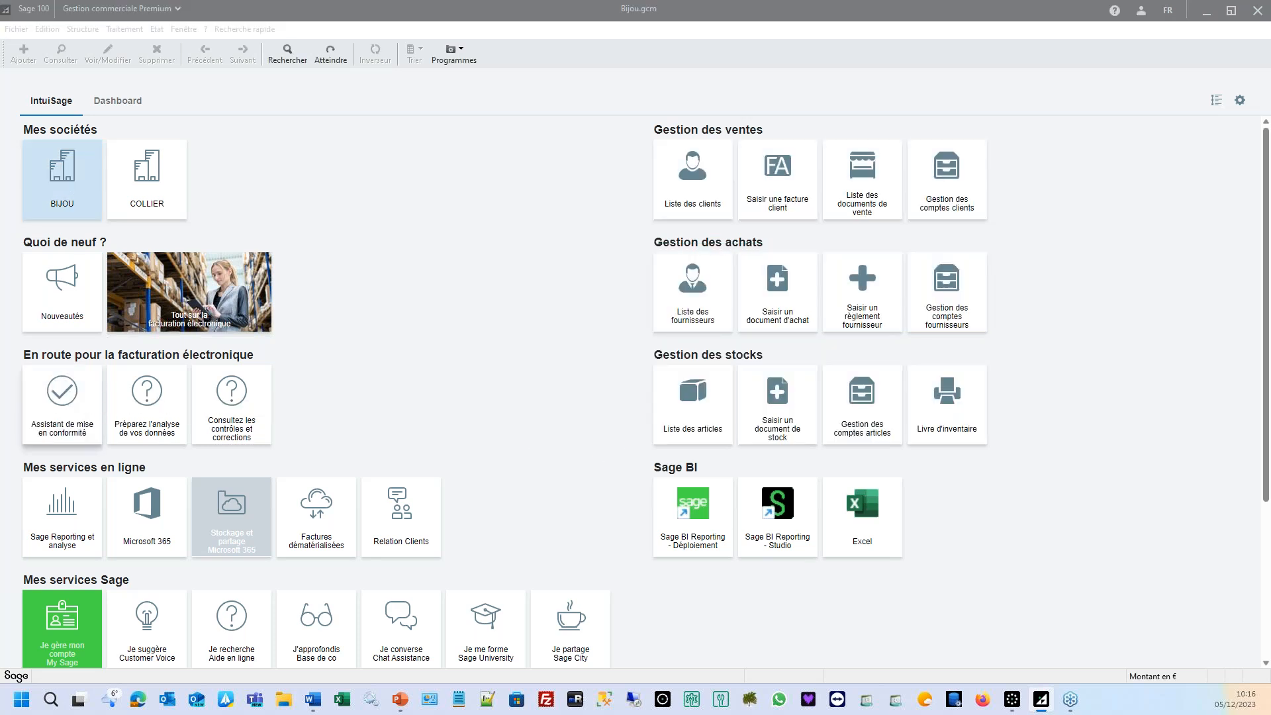
Step: Run the compliance assistant's data analysis with checks of the company parameter tables and of all active third-party accounts
{"action": "left_click", "coordinate": [840, 444]}
{"action": "left_click", "coordinate": [652, 259]}
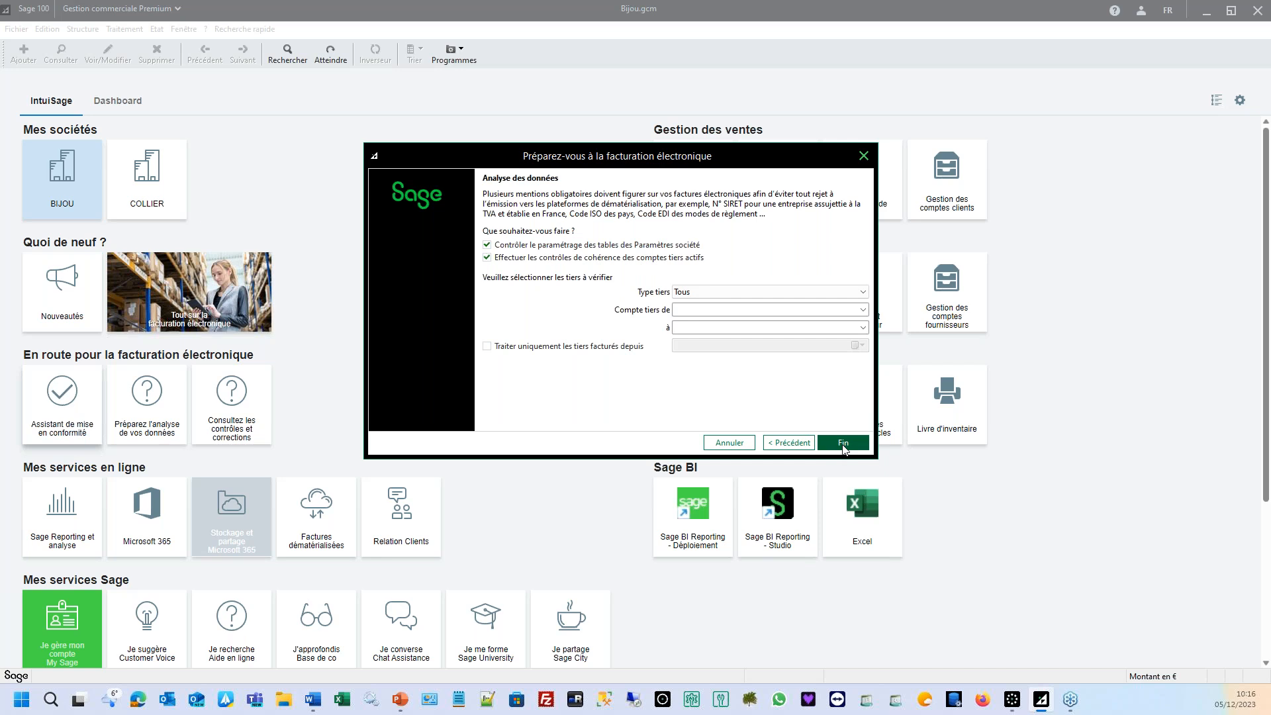
{"action": "left_click", "coordinate": [844, 442]}
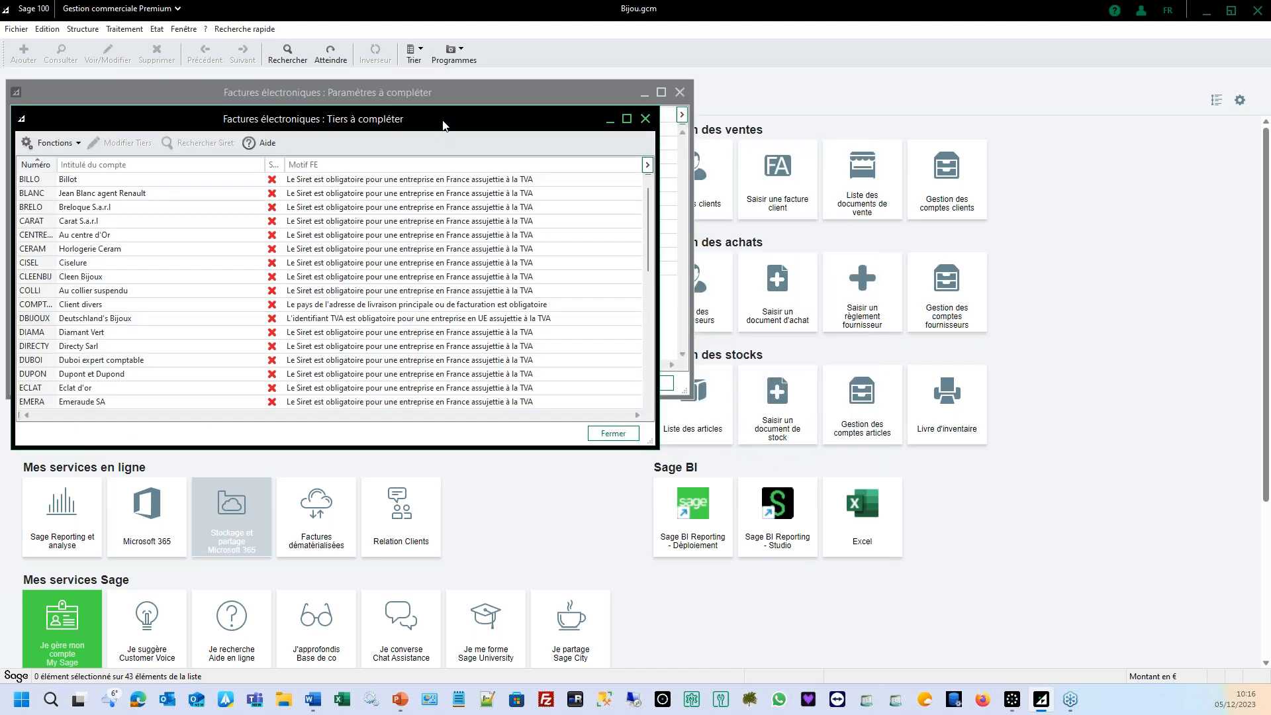
Step: Move the list of incomplete third parties aside and examine the incomplete parameters, including sales units, bank and payment methods
{"action": "left_click_drag", "start_coordinate": [582, 119], "coordinate": [1076, 365]}
{"action": "left_click", "coordinate": [443, 130]}
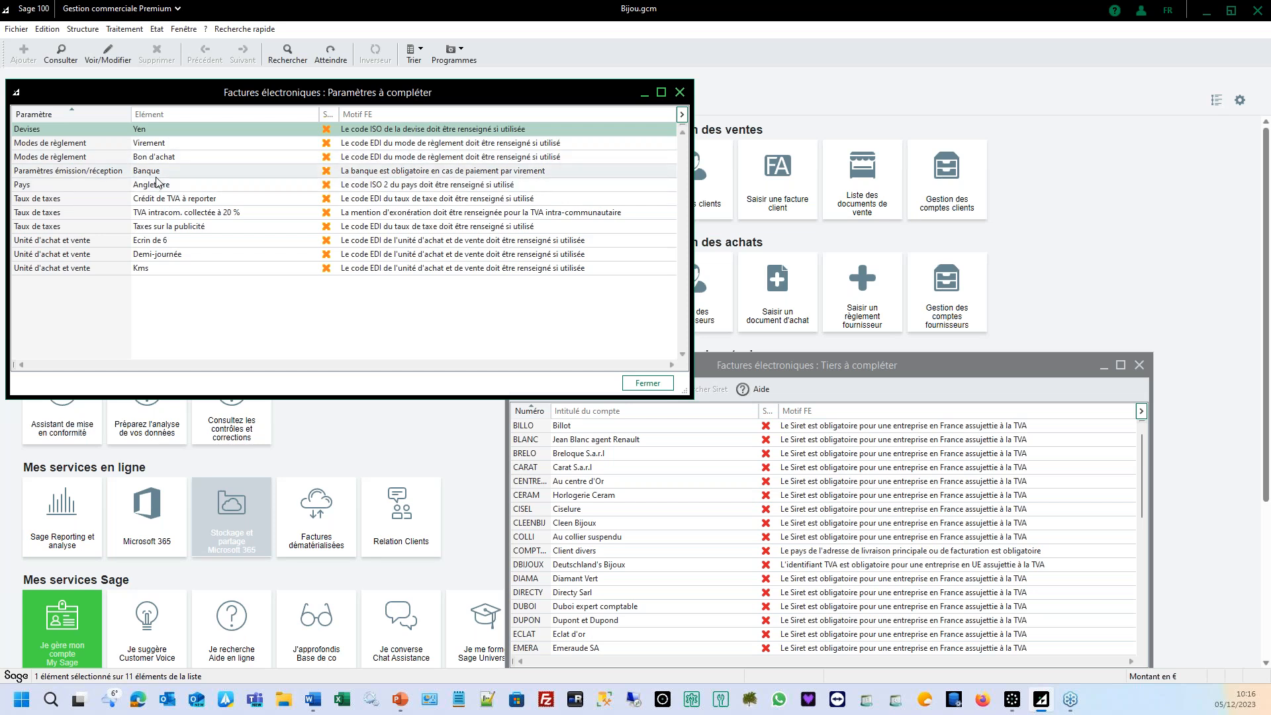
{"action": "left_click", "coordinate": [127, 241]}
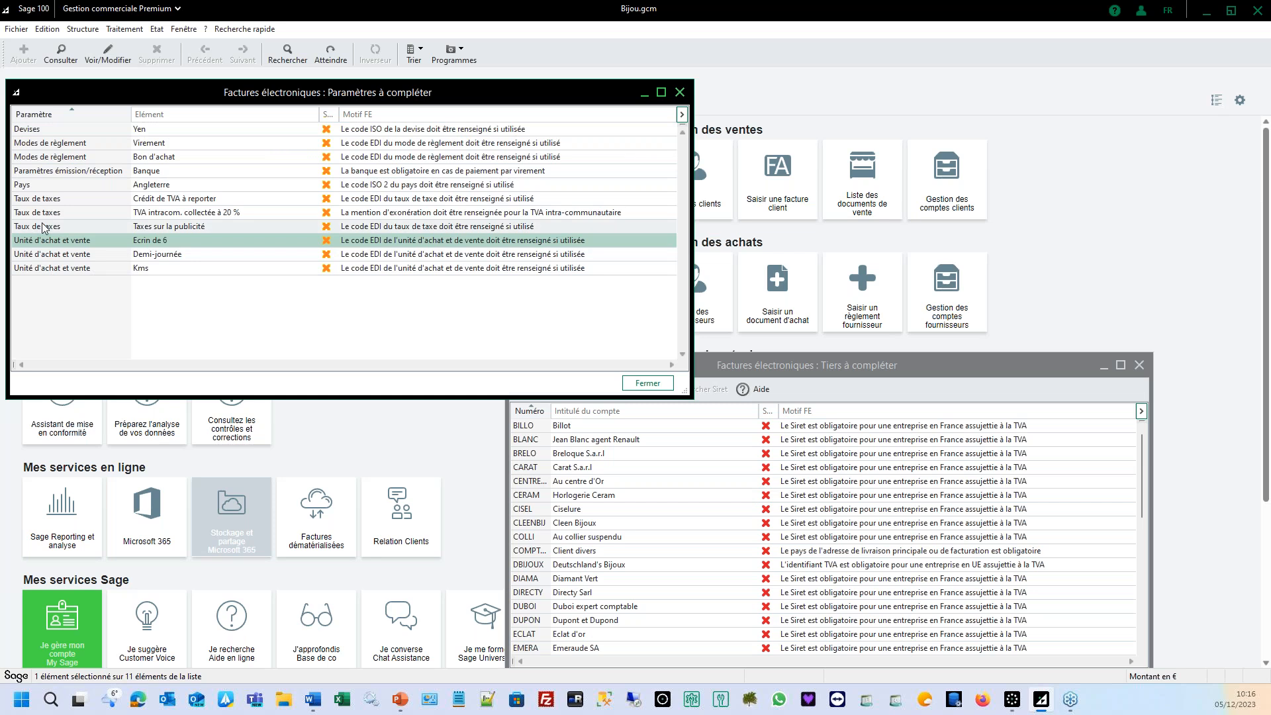
{"action": "left_click", "coordinate": [101, 172]}
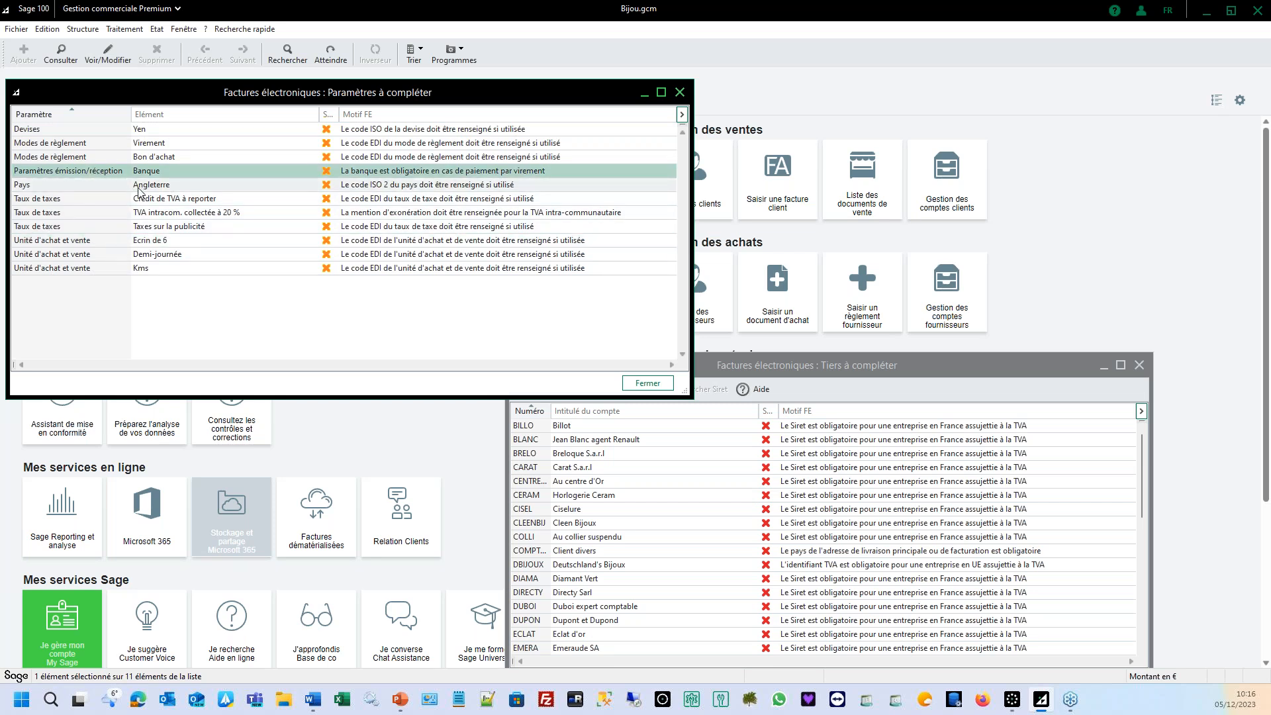
{"action": "left_click", "coordinate": [173, 159]}
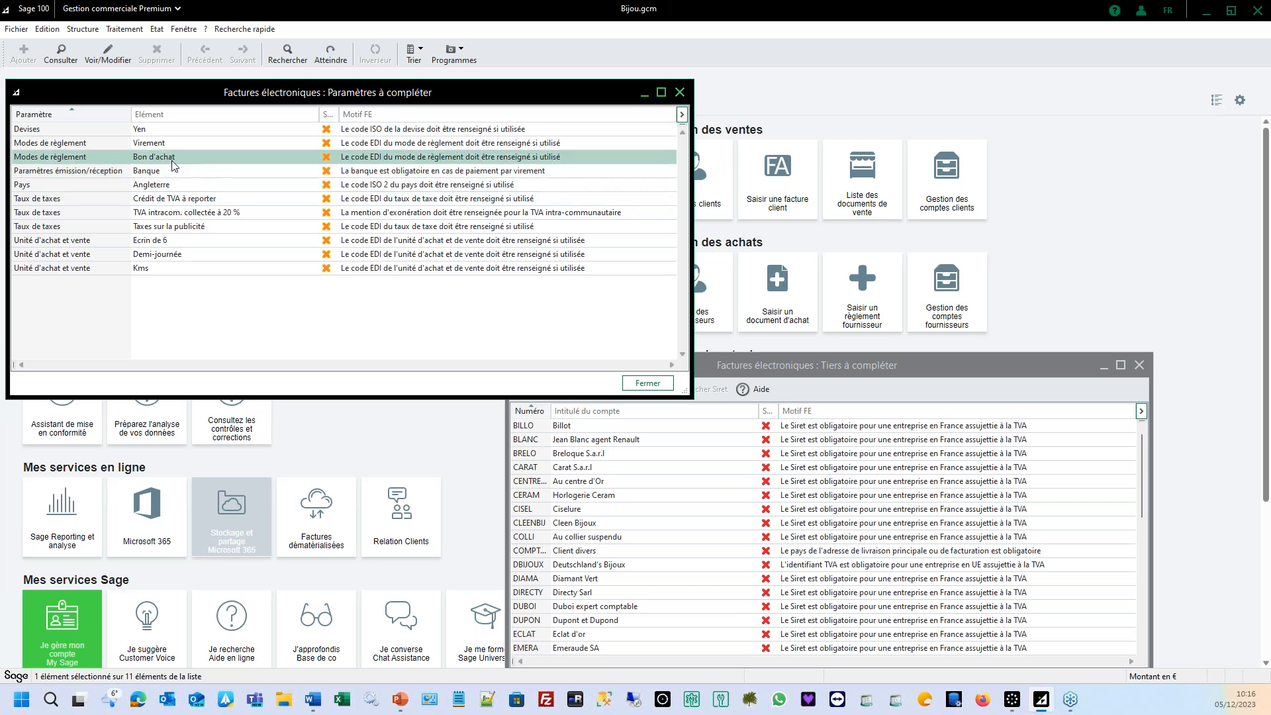
Step: Complete the issue/reception parameters by choosing the BEU BEU1 bank account, and save them
{"action": "double_click", "coordinate": [158, 172]}
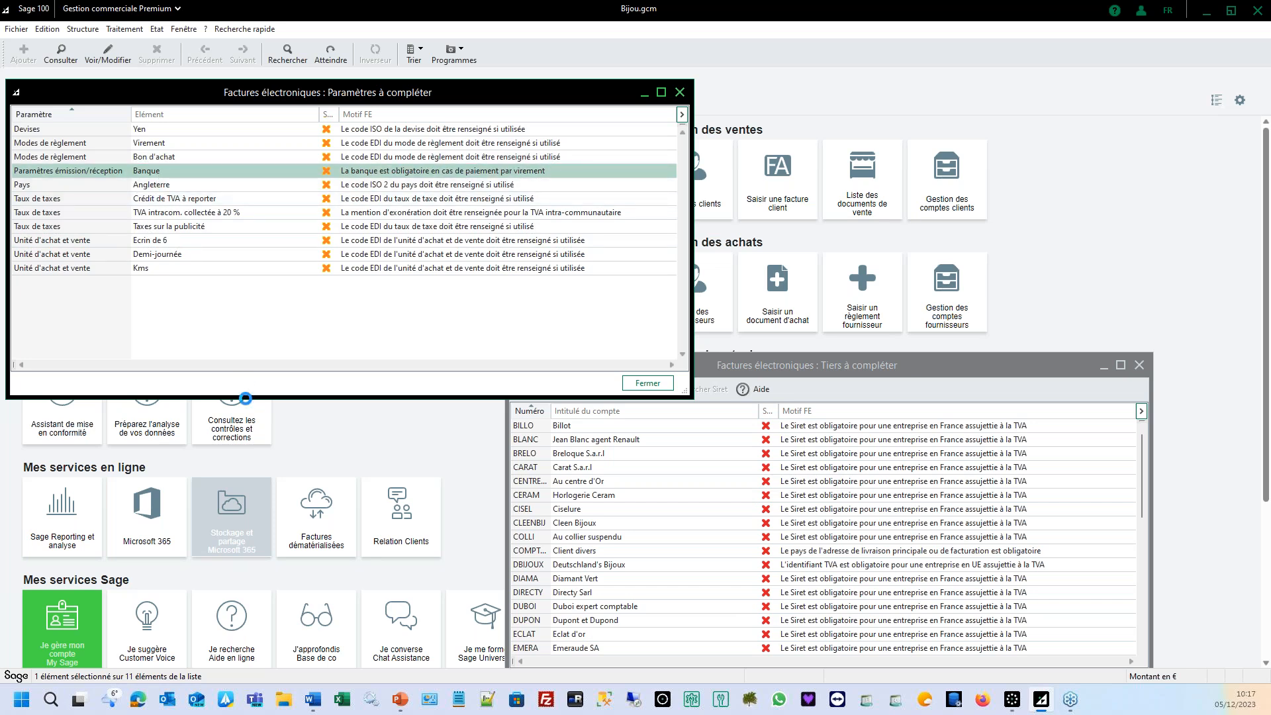
{"action": "left_click", "coordinate": [374, 215]}
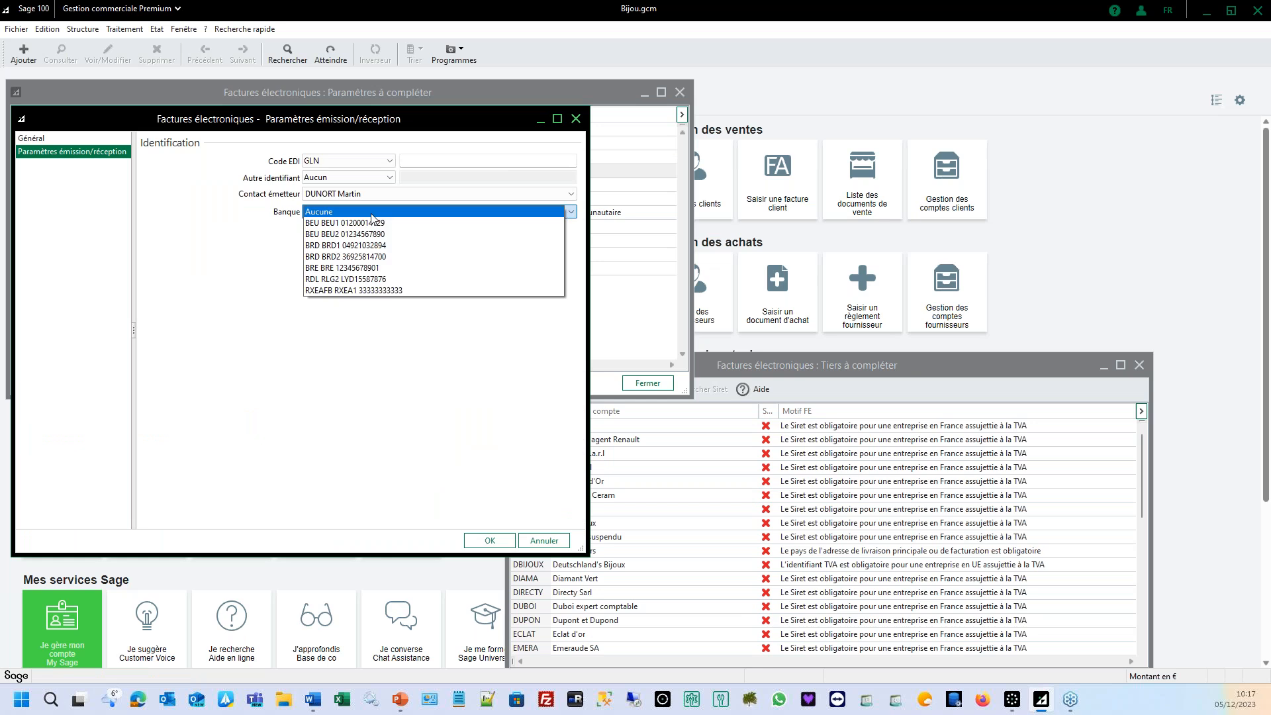
{"action": "left_click", "coordinate": [374, 225]}
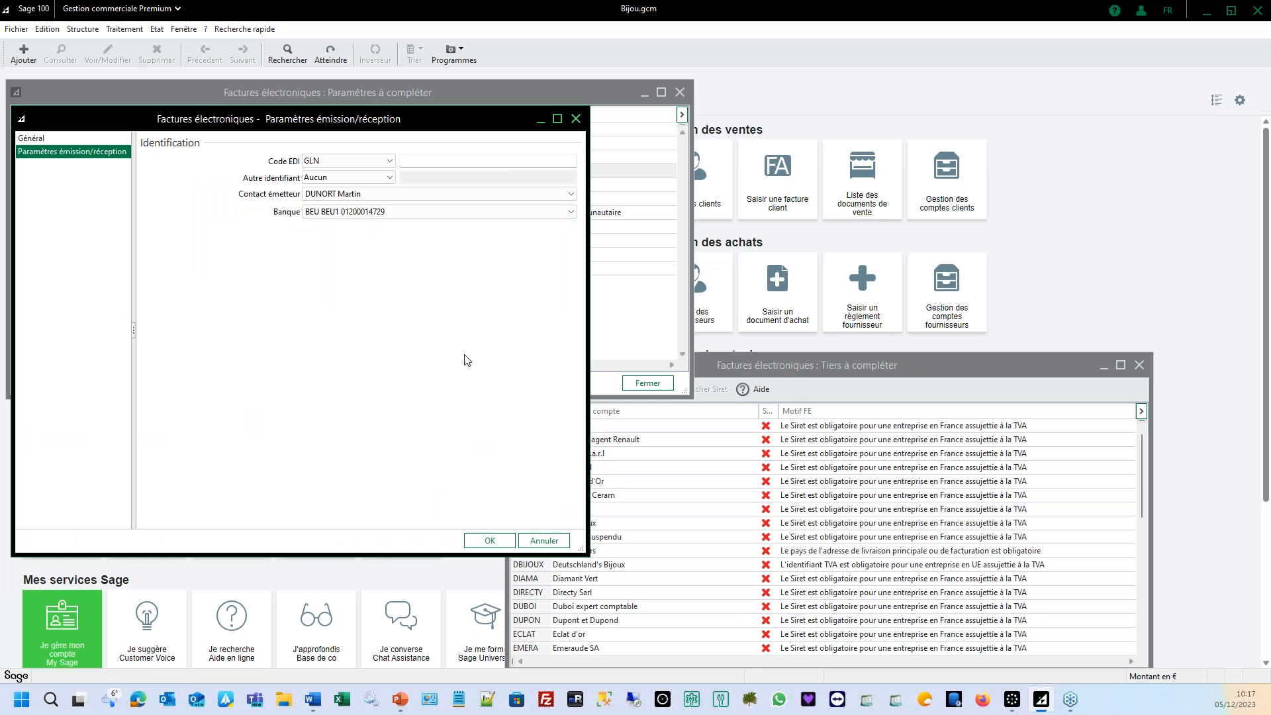
{"action": "left_click", "coordinate": [505, 540]}
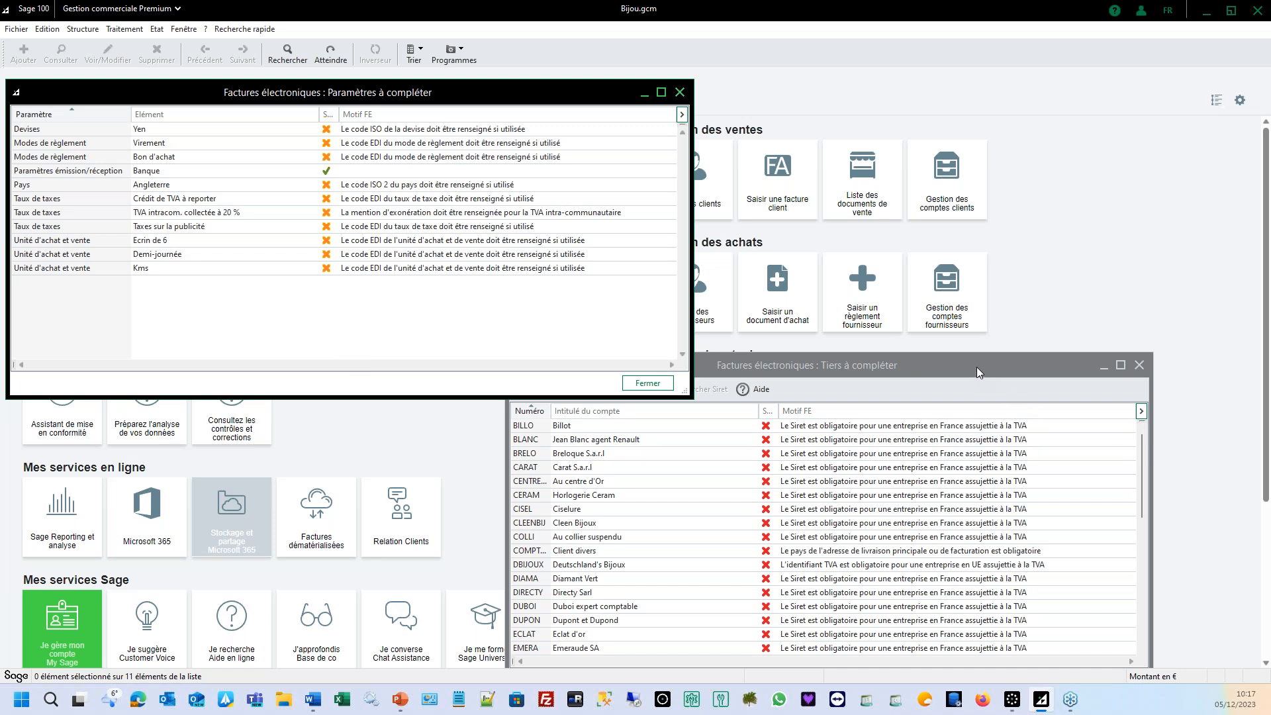
Step: Bring forward the list of incomplete third parties to review it, and close both lists of e-invoicing items to complete
{"action": "left_click_drag", "start_coordinate": [978, 372], "coordinate": [1028, 279]}
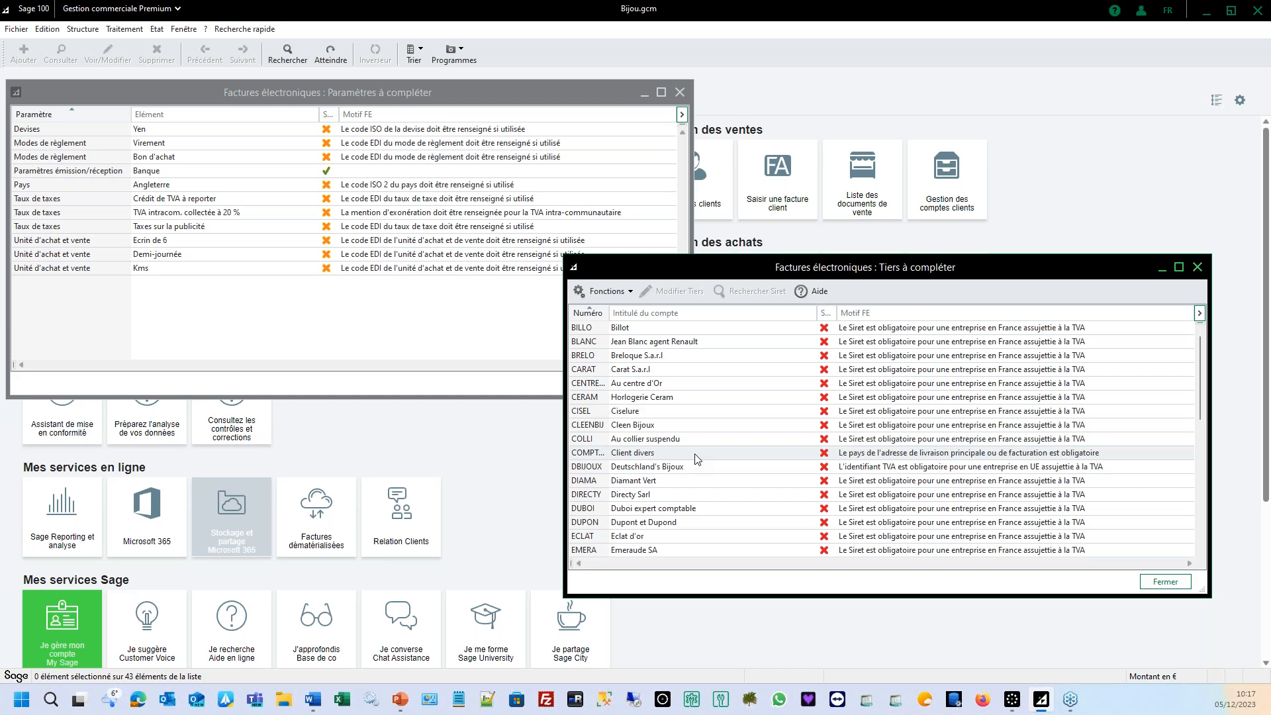
{"action": "left_click", "coordinate": [1186, 586]}
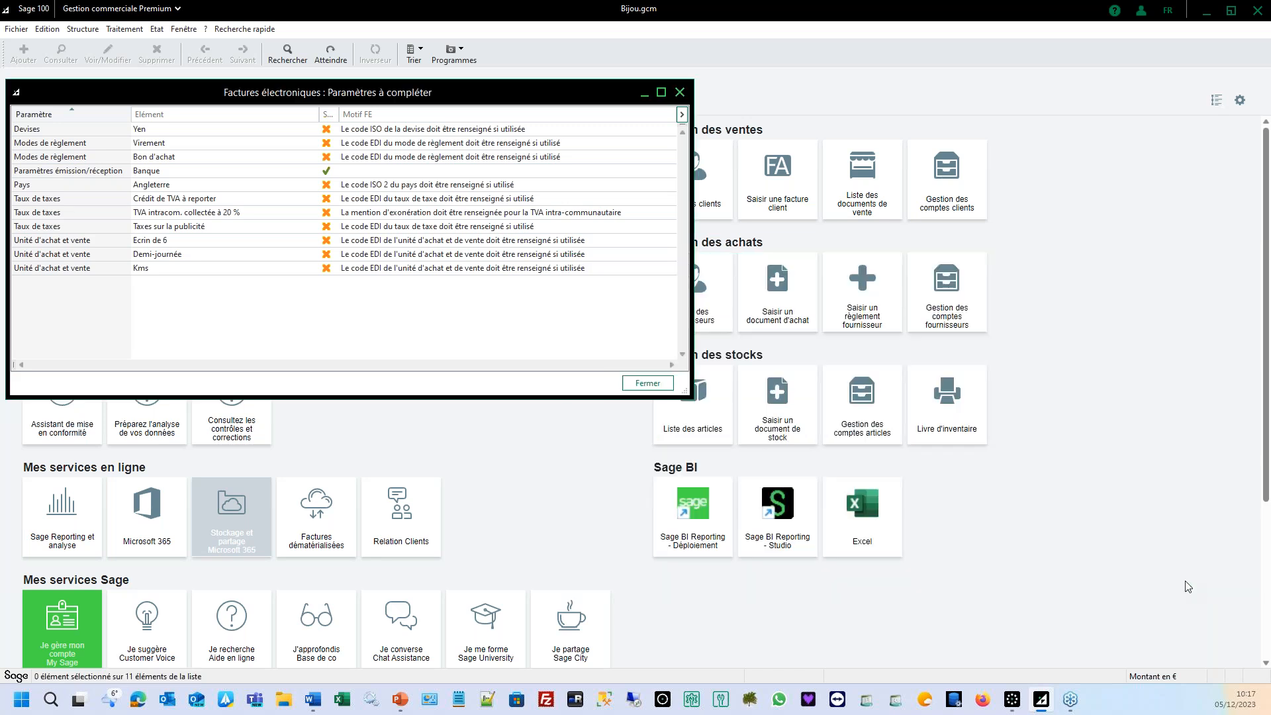
{"action": "left_click", "coordinate": [681, 93]}
Step: Display the sales documents filtered to Bon de commande, and open the Platine & fils order
{"action": "left_click", "coordinate": [114, 29]}
{"action": "left_click", "coordinate": [125, 43]}
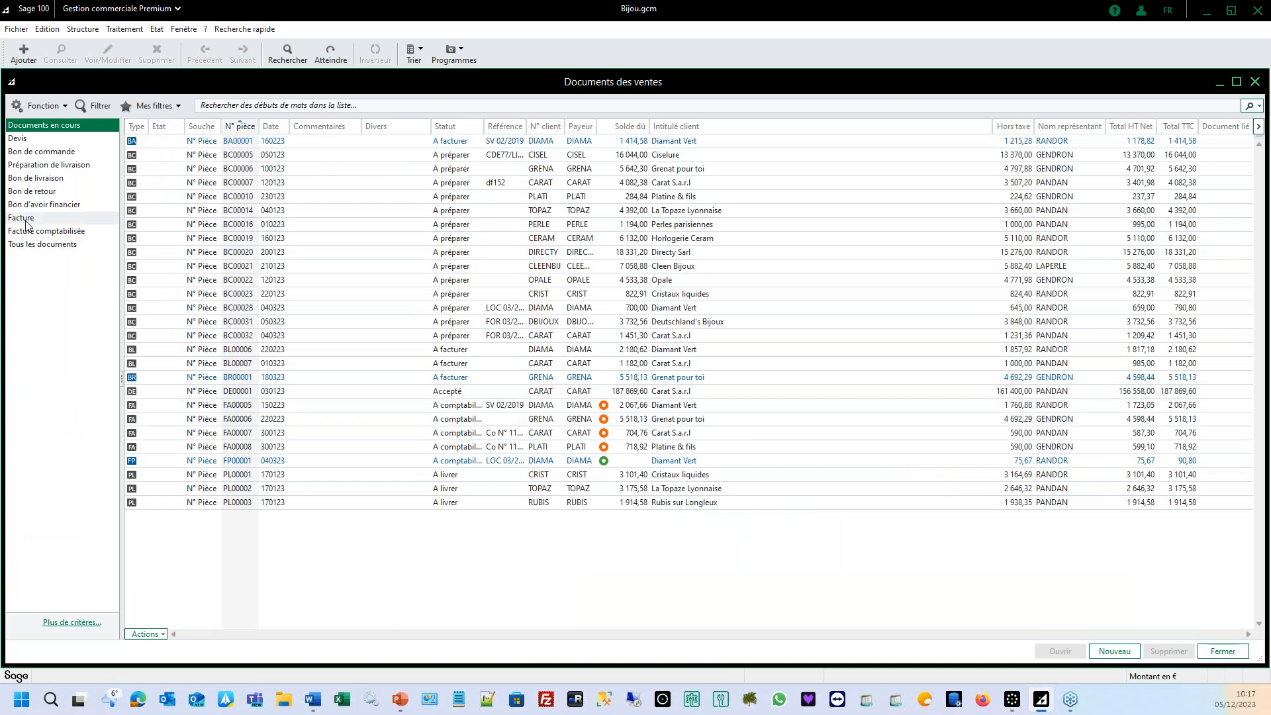
{"action": "left_click", "coordinate": [50, 152]}
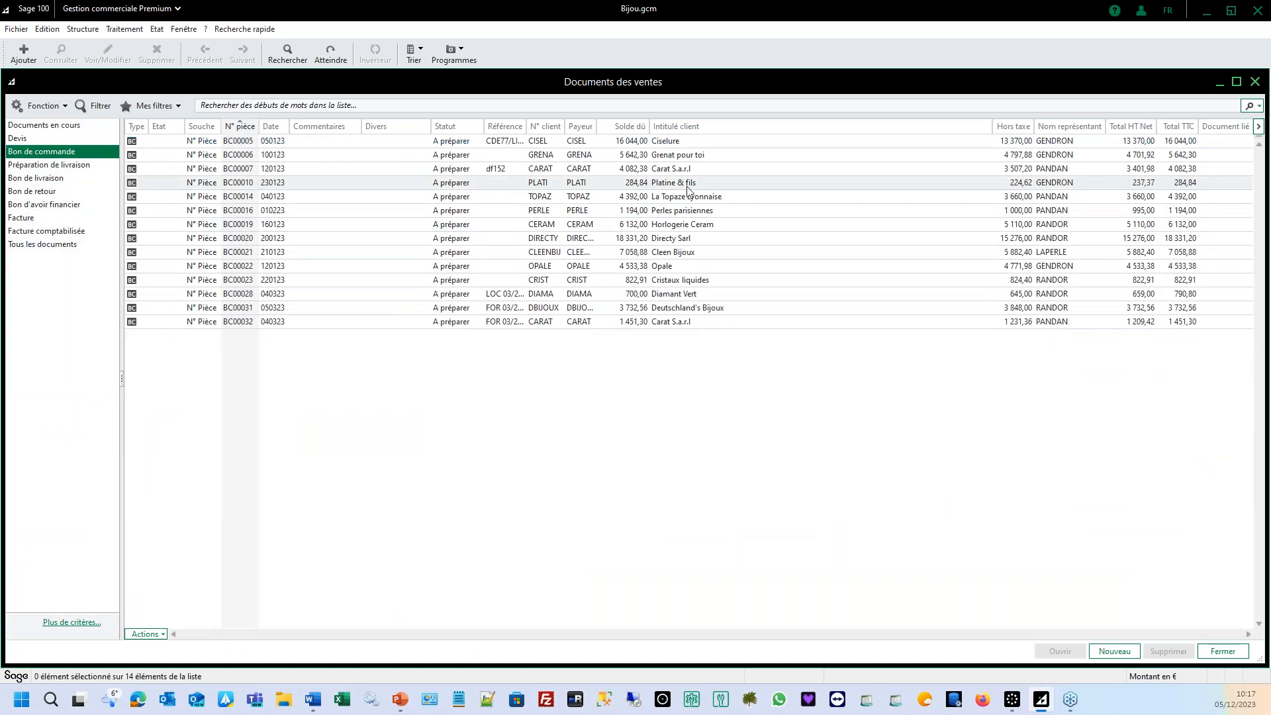
{"action": "double_click", "coordinate": [687, 186]}
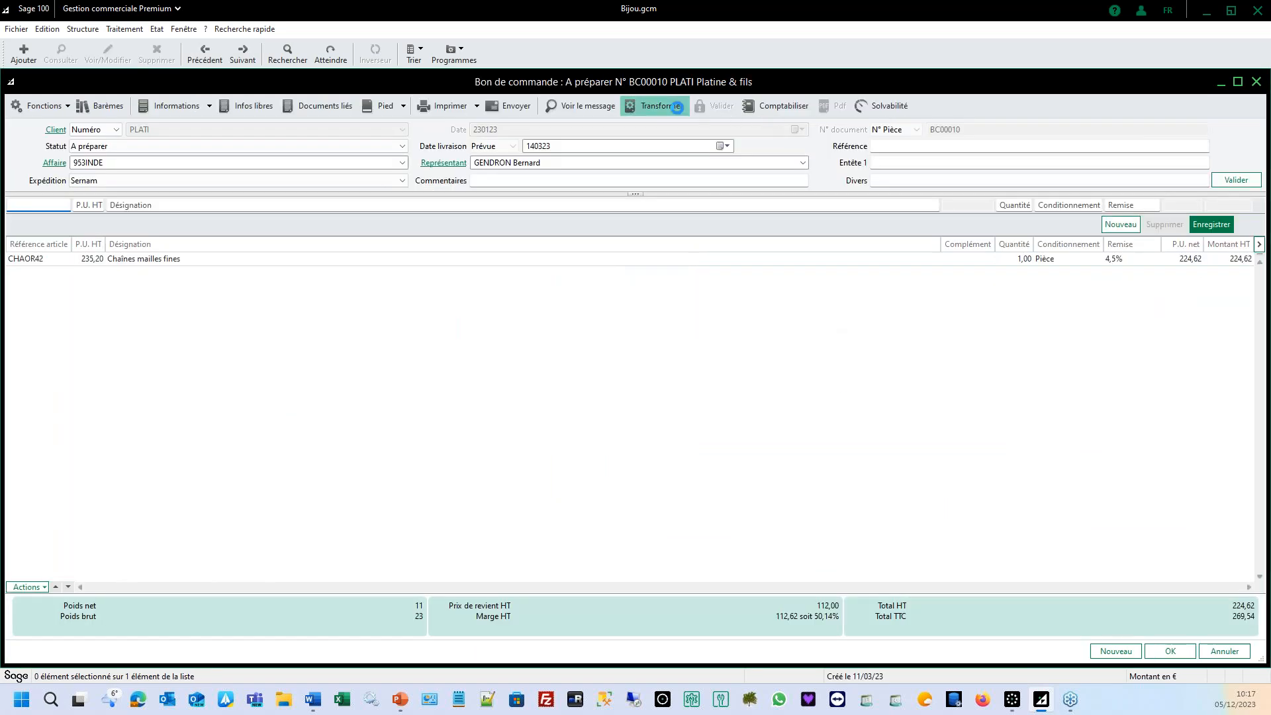
Step: View the transformation options of the Platine & fils order, cancel them, and display the order's linked documents
{"action": "left_click", "coordinate": [678, 106]}
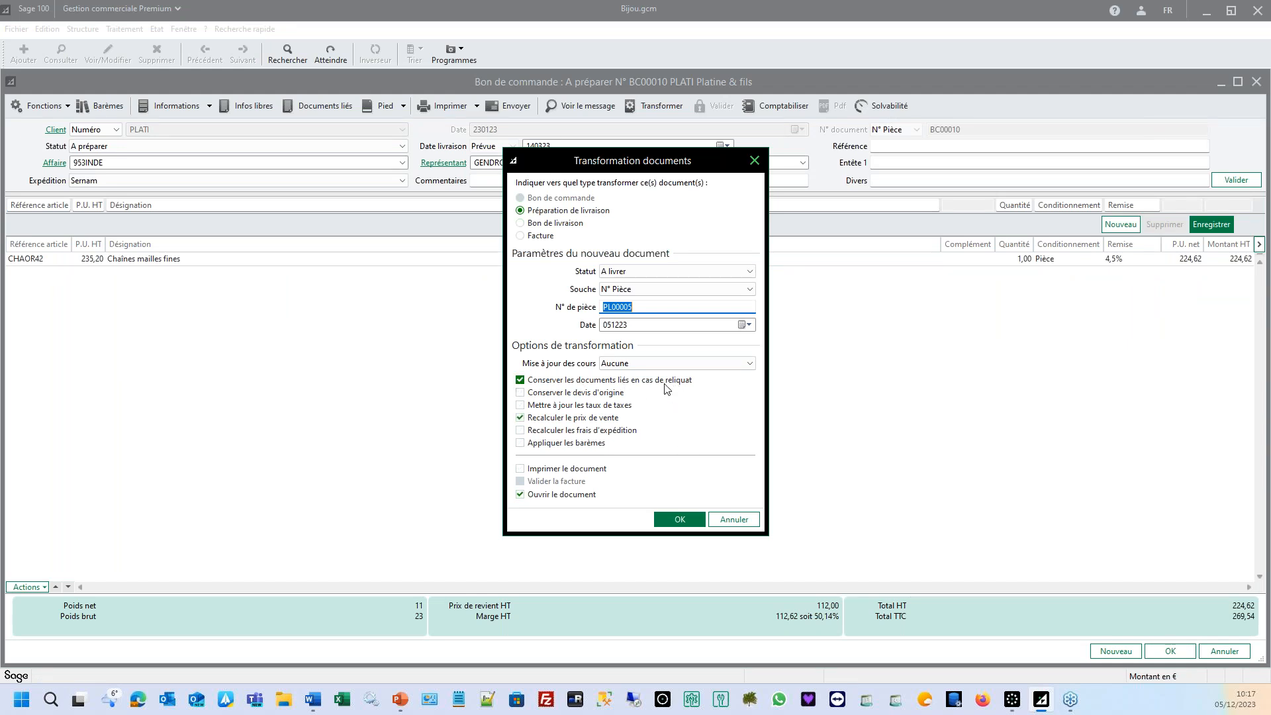
{"action": "key", "text": "Escape"}
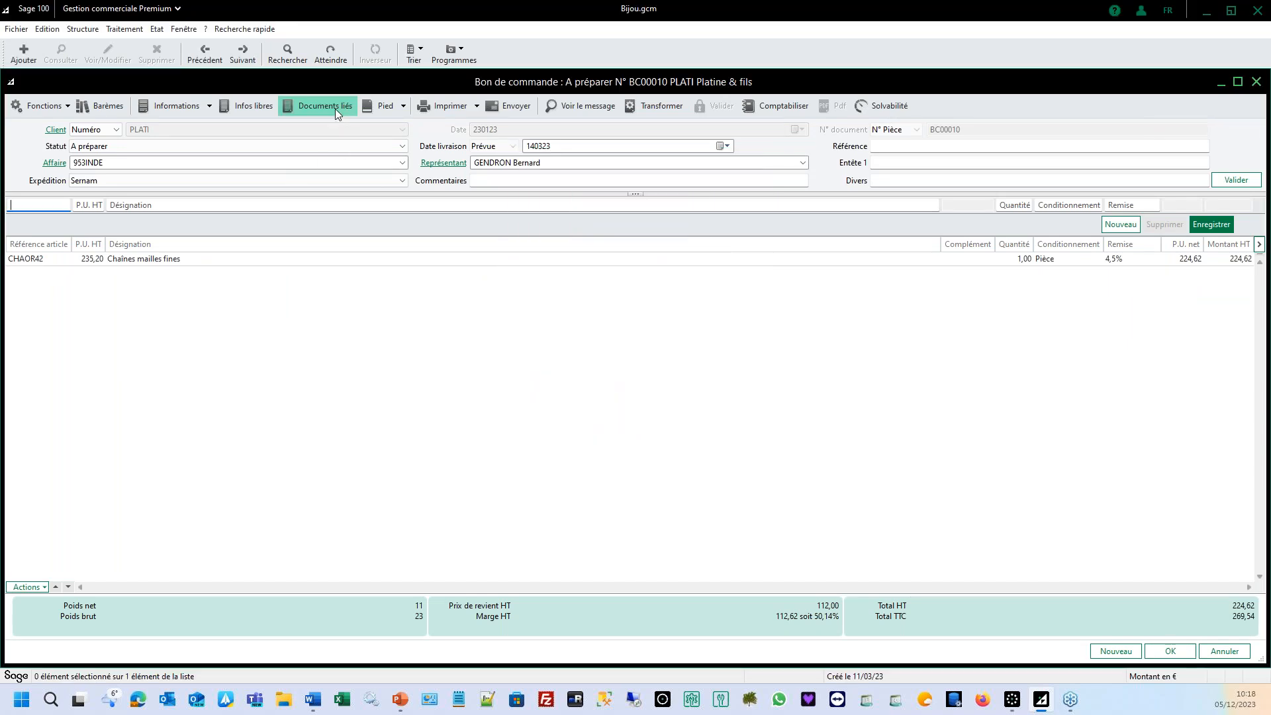
{"action": "left_click", "coordinate": [335, 109]}
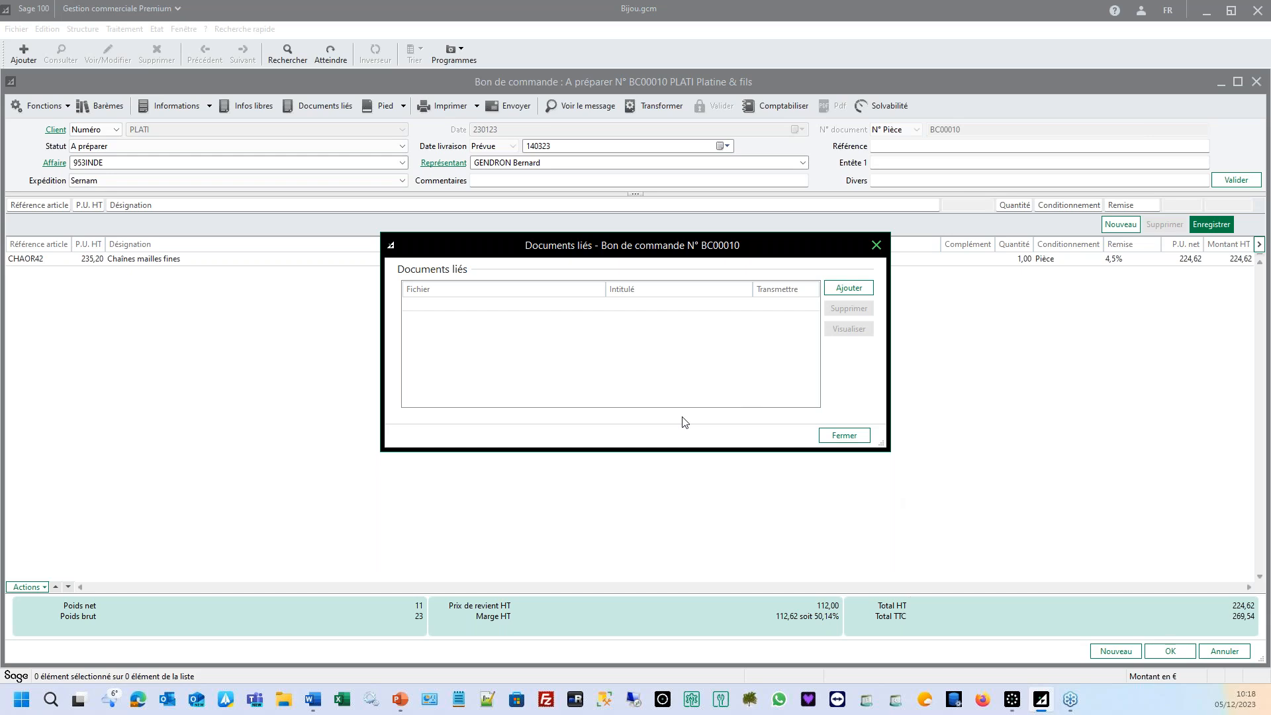
{"action": "key", "text": "alt+Tab"}
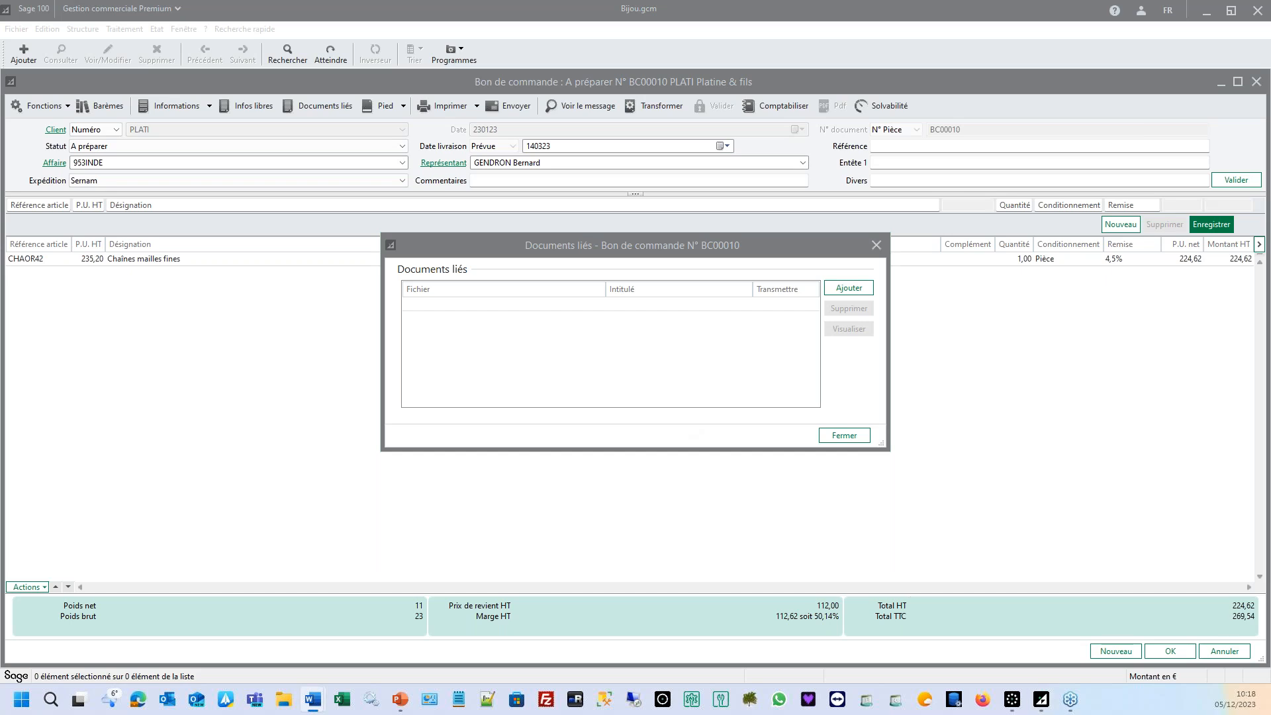
Step: Close the linked documents and the Platine & fils order to return to the sales documents list
{"action": "left_click", "coordinate": [540, 348]}
{"action": "key", "text": "Escape"}
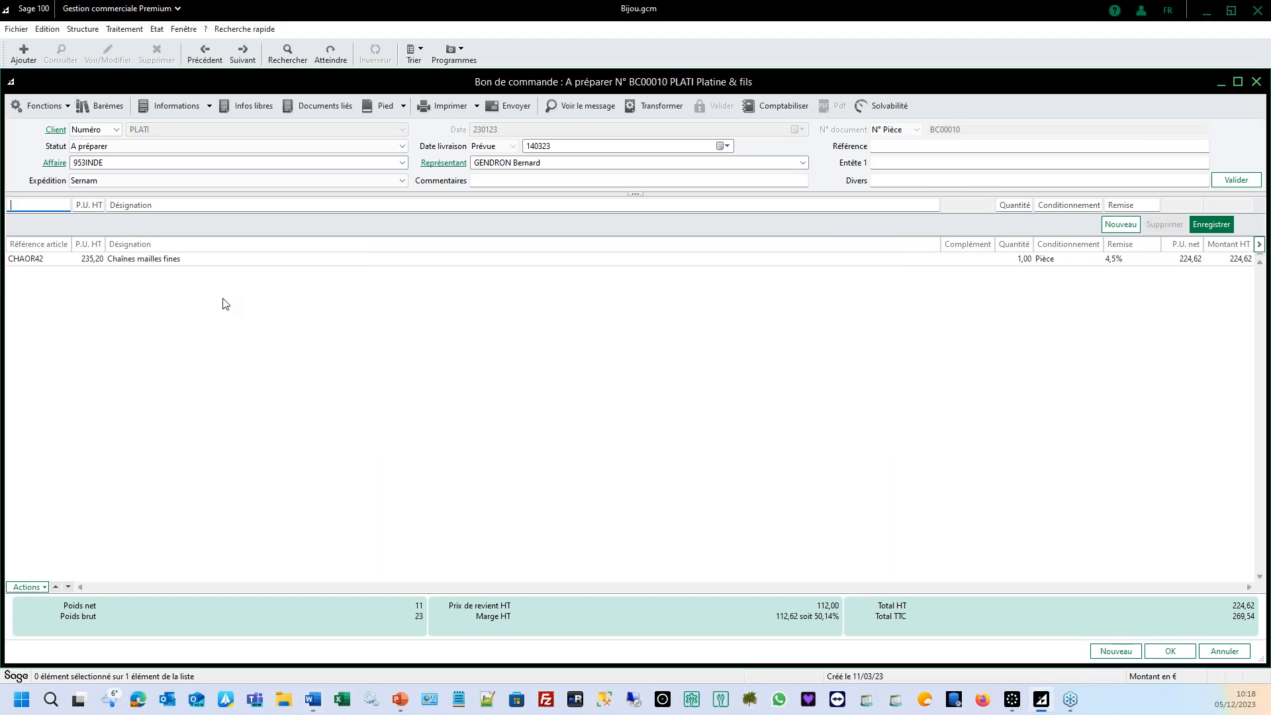
{"action": "key", "text": "Escape"}
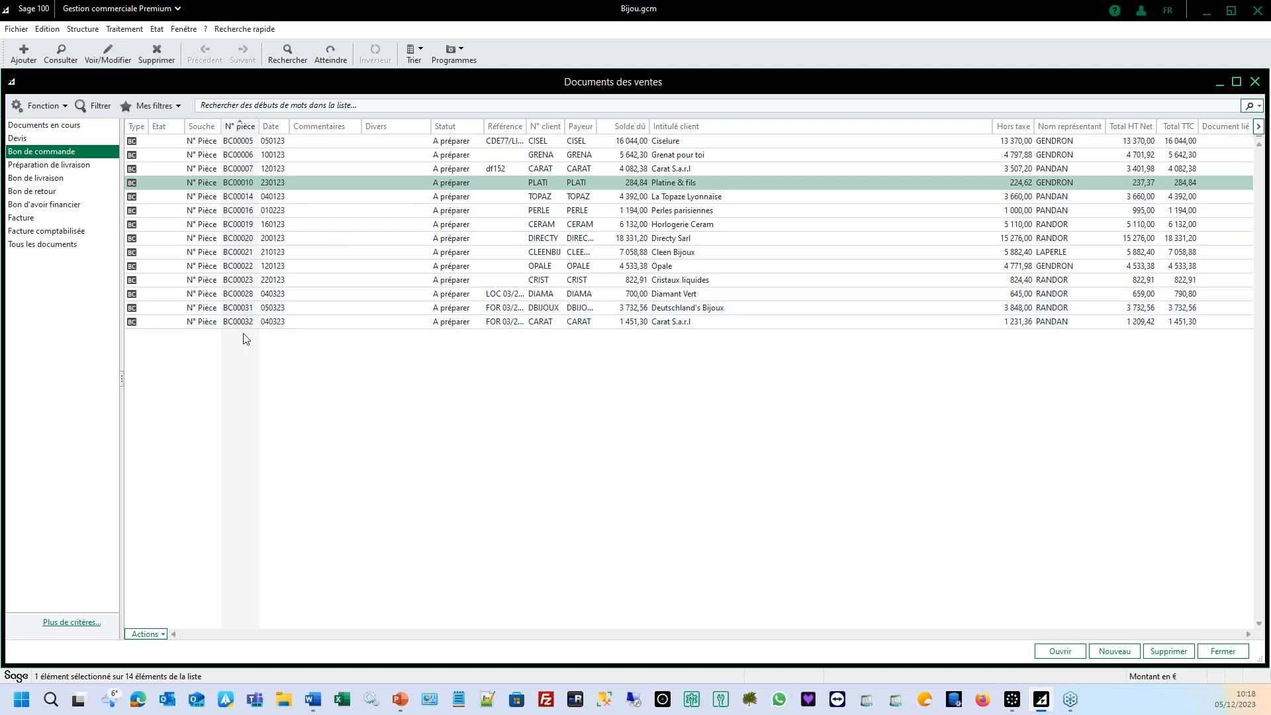
Step: Open the company's electronic invoice parameters and view the invoice format and logo placement choices, keeping the Factur-X PDF format
{"action": "left_click", "coordinate": [17, 28]}
{"action": "left_click", "coordinate": [46, 103]}
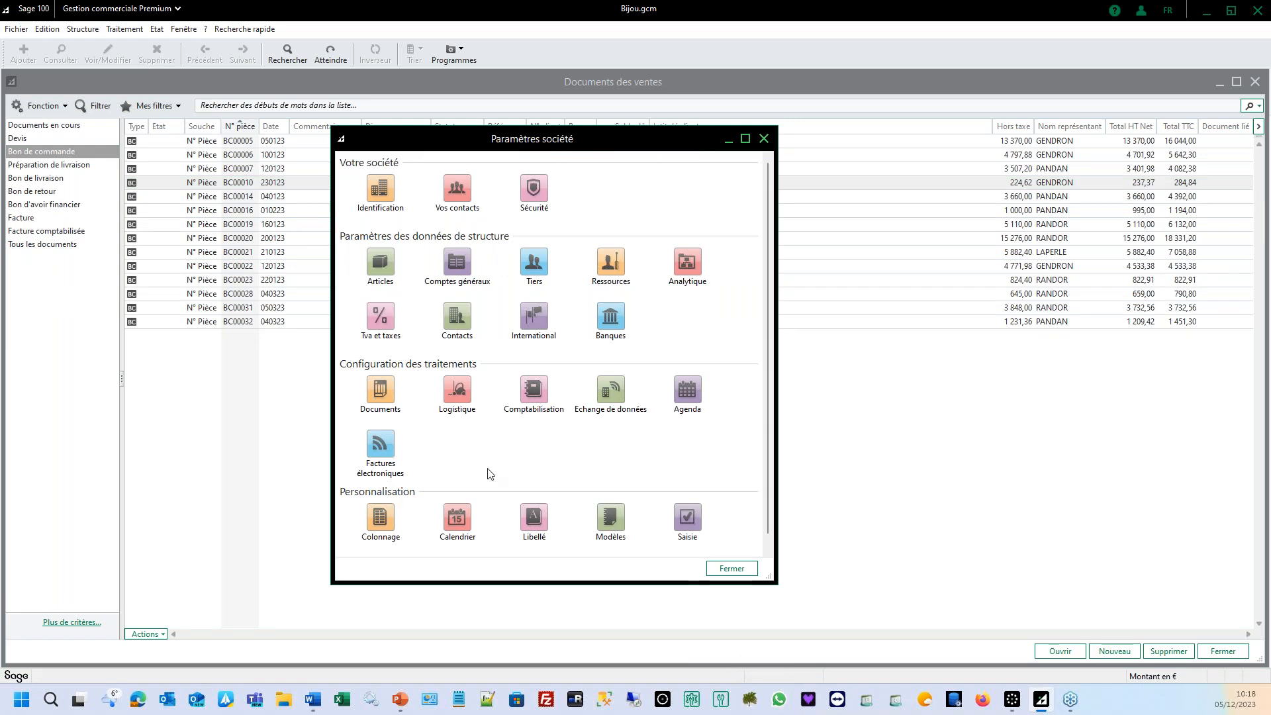
{"action": "left_click", "coordinate": [383, 442]}
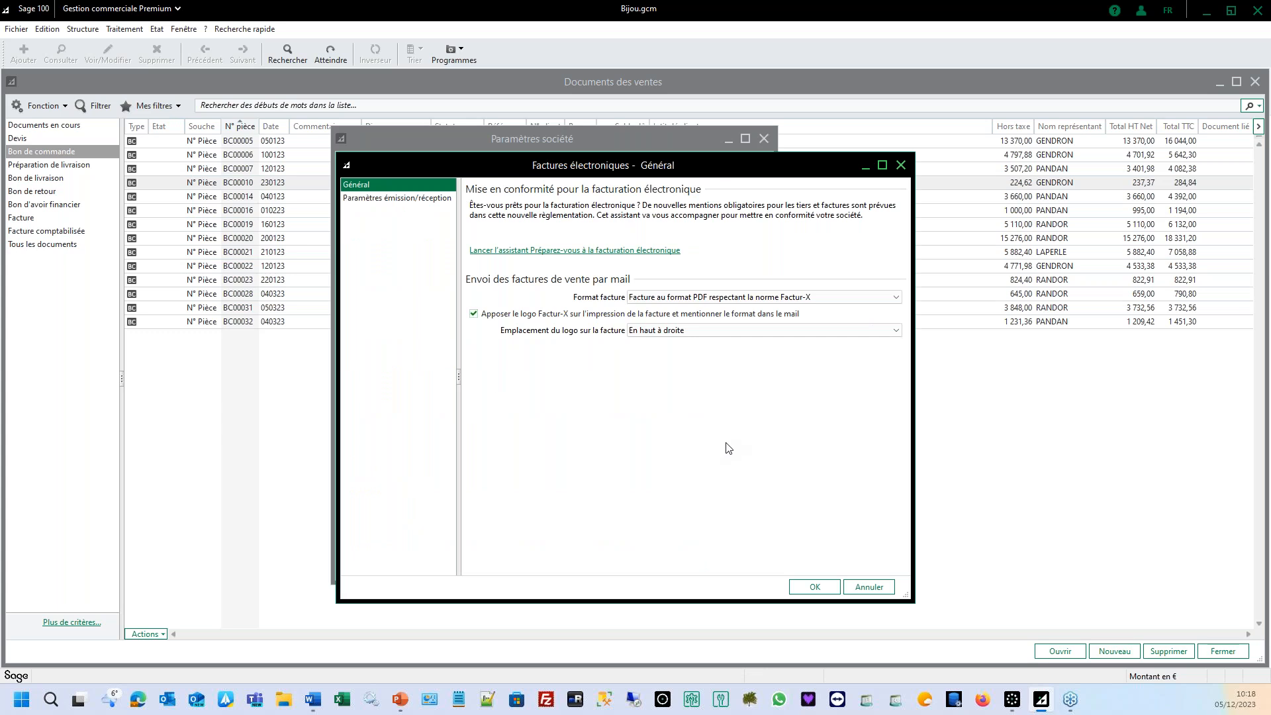
{"action": "left_click", "coordinate": [896, 297]}
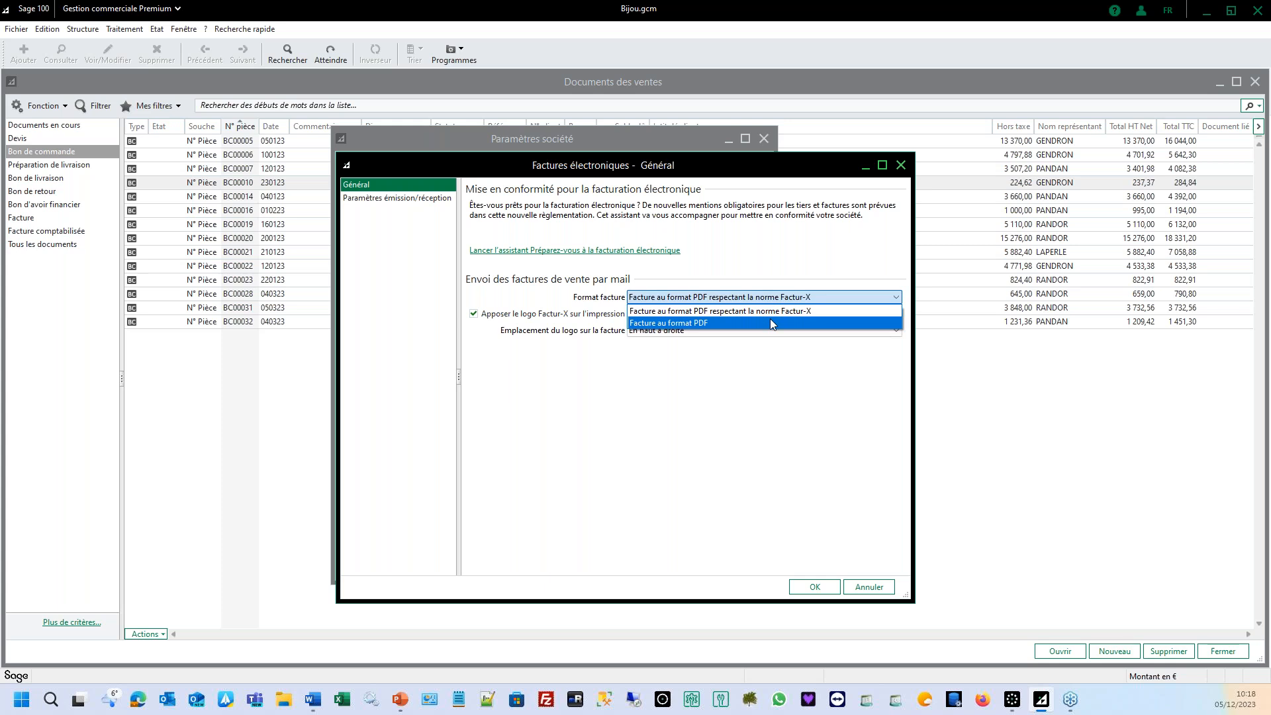
{"action": "left_click", "coordinate": [779, 311]}
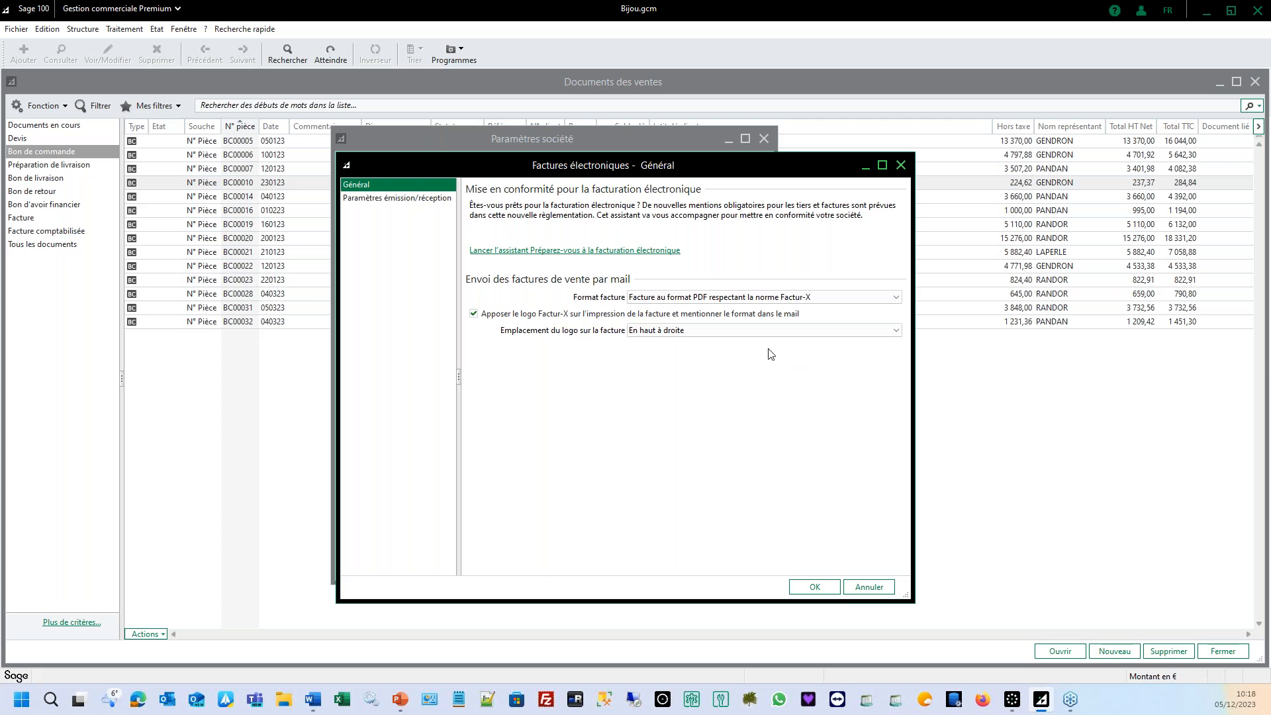
{"action": "left_click", "coordinate": [715, 331]}
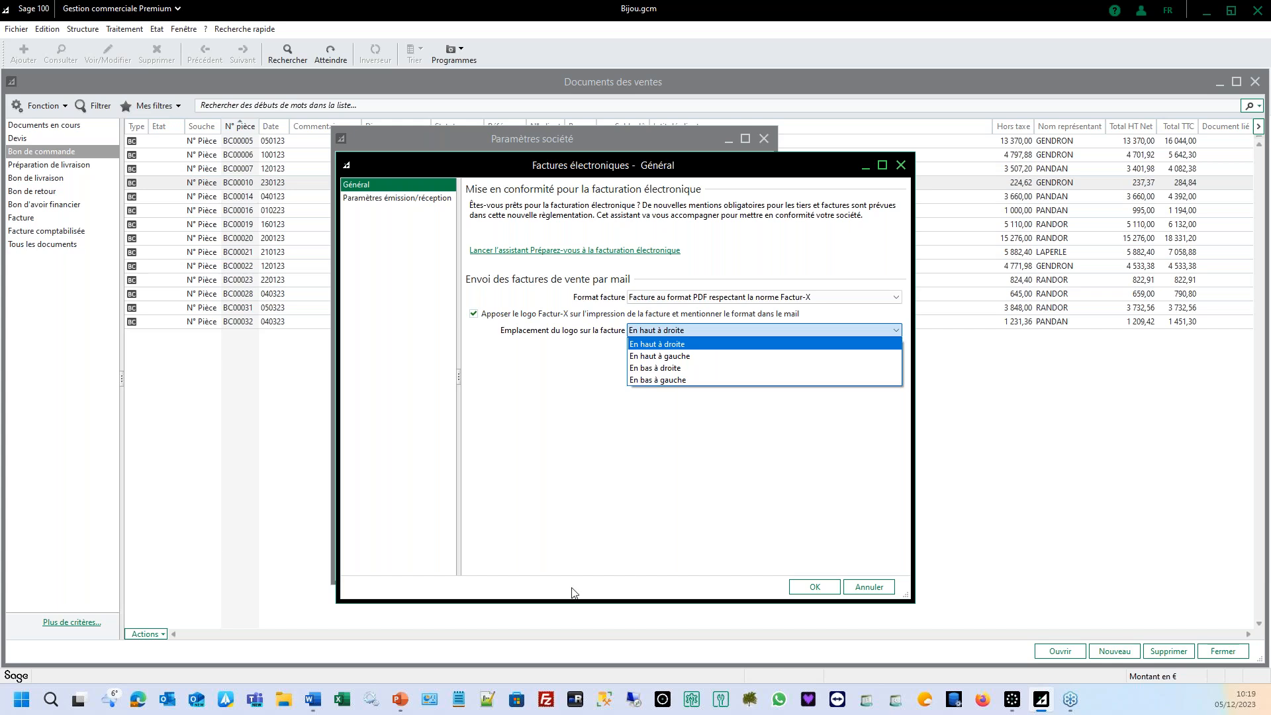
{"action": "left_click", "coordinate": [636, 476]}
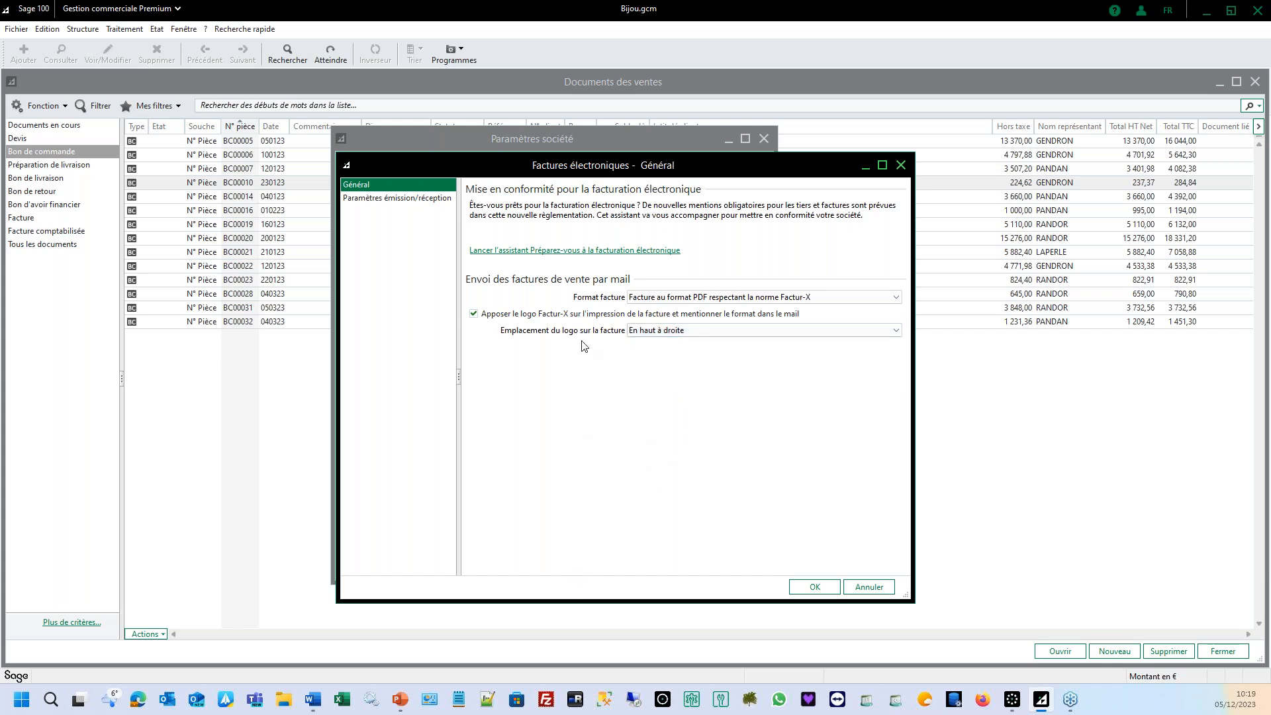
Step: View the electronic invoice issue/reception parameters, and close them along with the company parameters and the sales documents list
{"action": "left_click", "coordinate": [398, 198]}
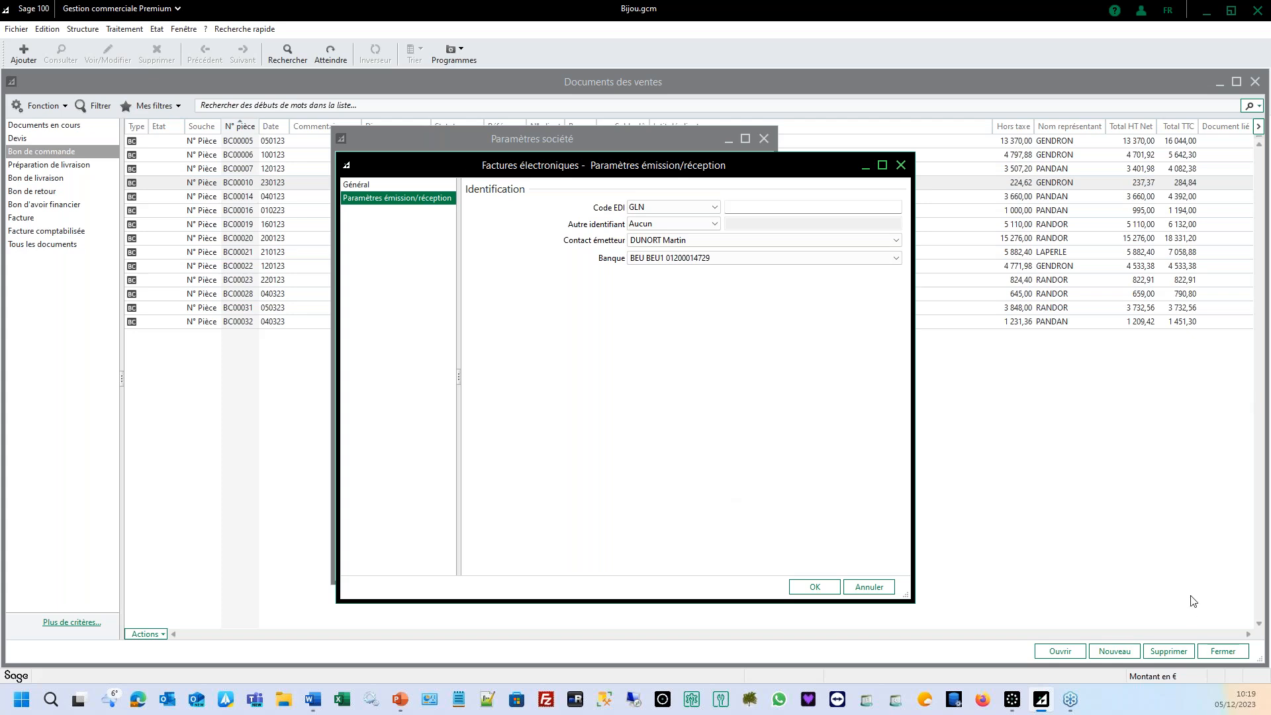
{"action": "key", "text": "Escape"}
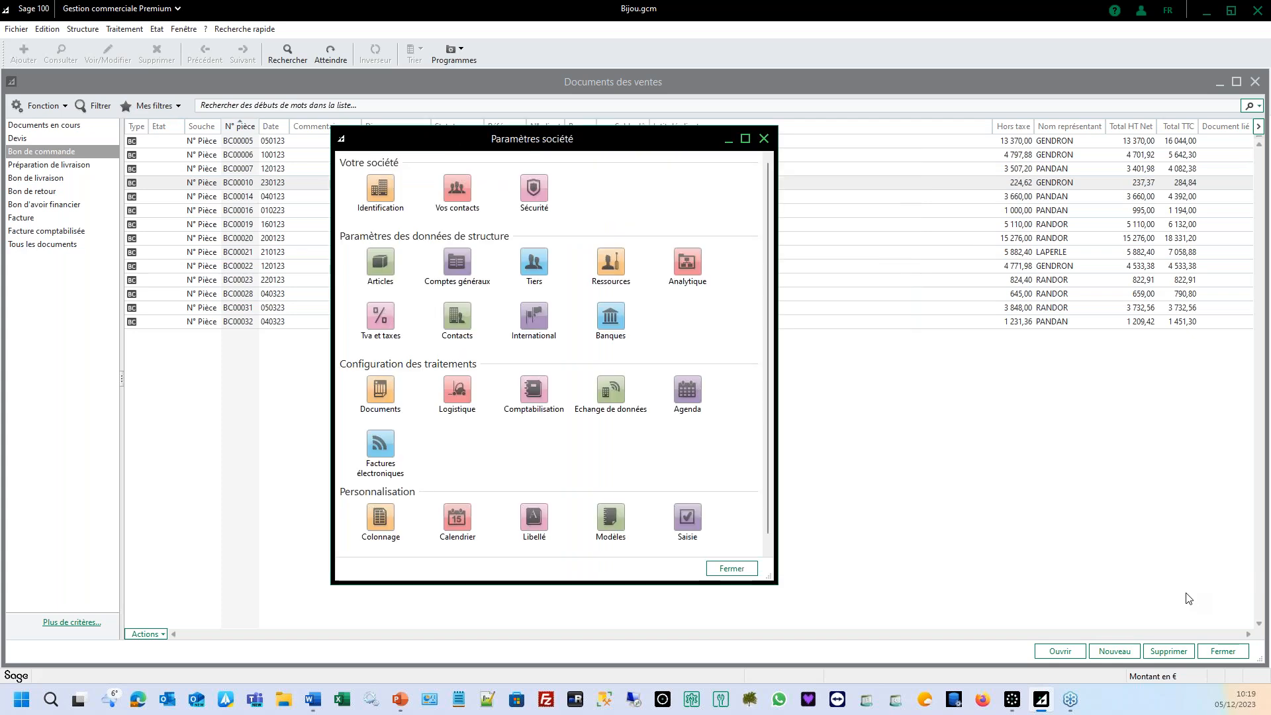
{"action": "key", "text": "Escape"}
{"action": "key", "text": "Escape"}
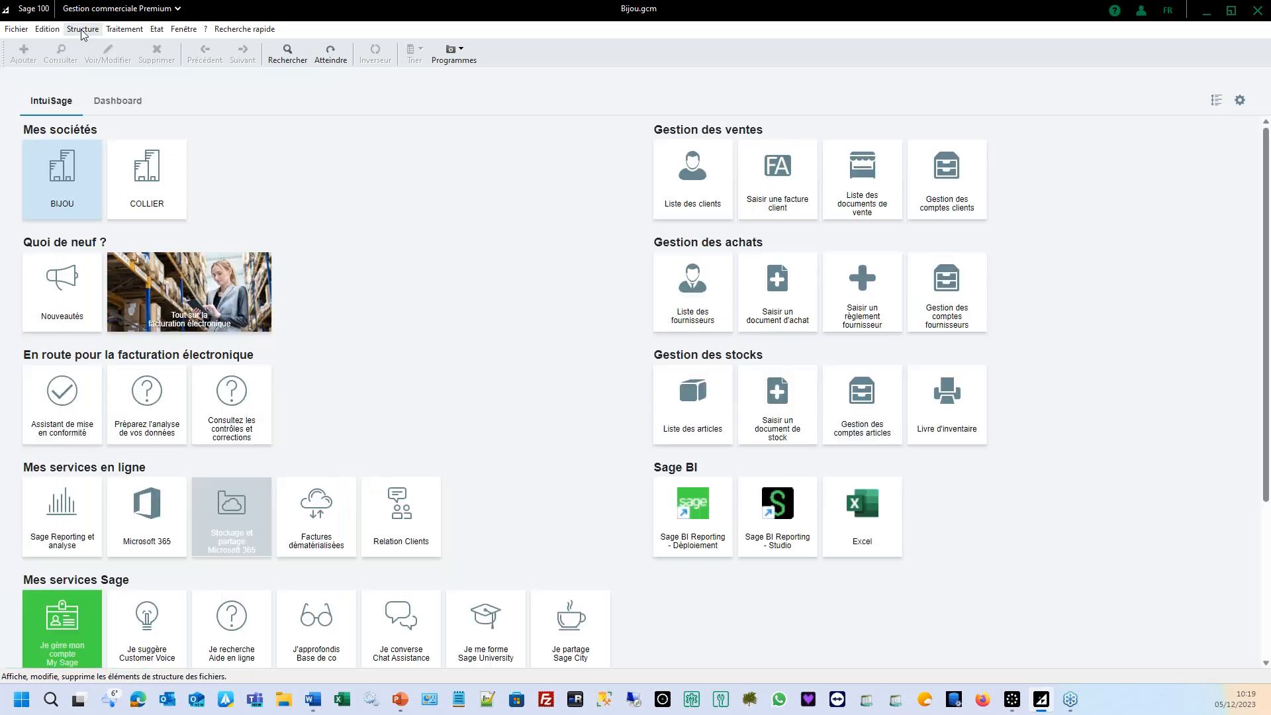
Step: Display the articles list, view the CHORFA article record and the one following it, and close both records
{"action": "left_click", "coordinate": [83, 31]}
{"action": "left_click", "coordinate": [96, 54]}
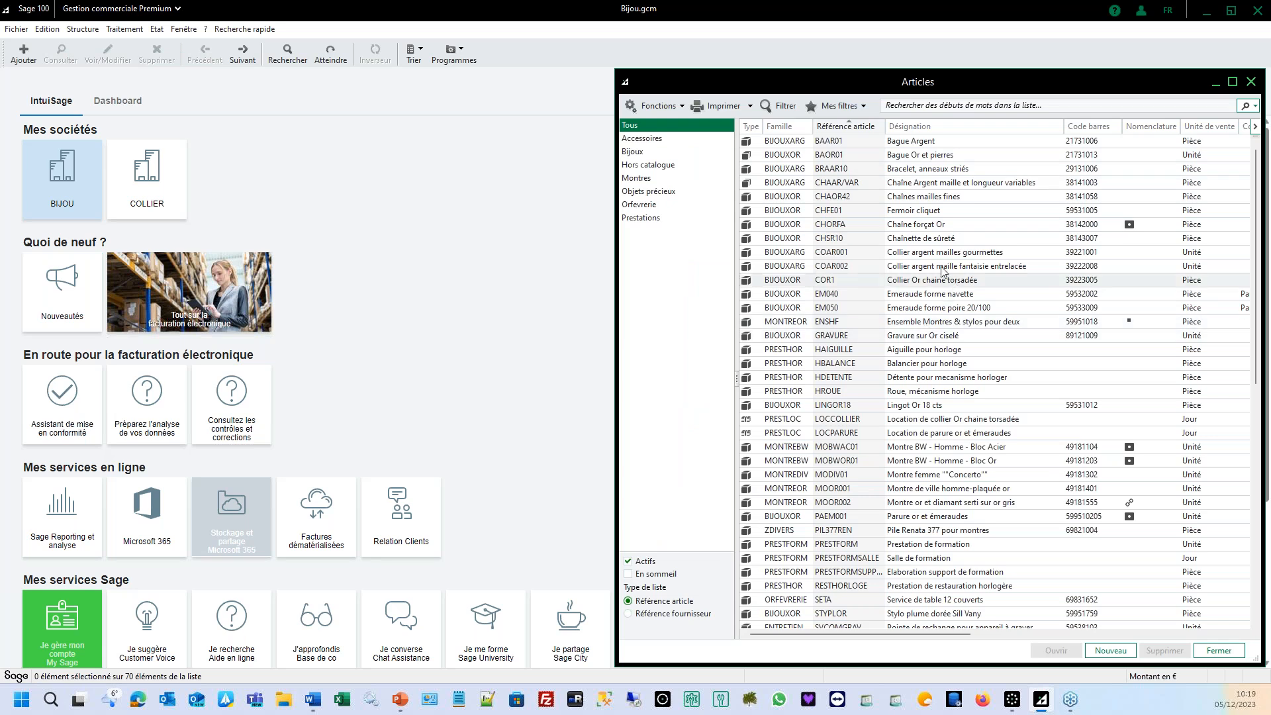
{"action": "double_click", "coordinate": [916, 225]}
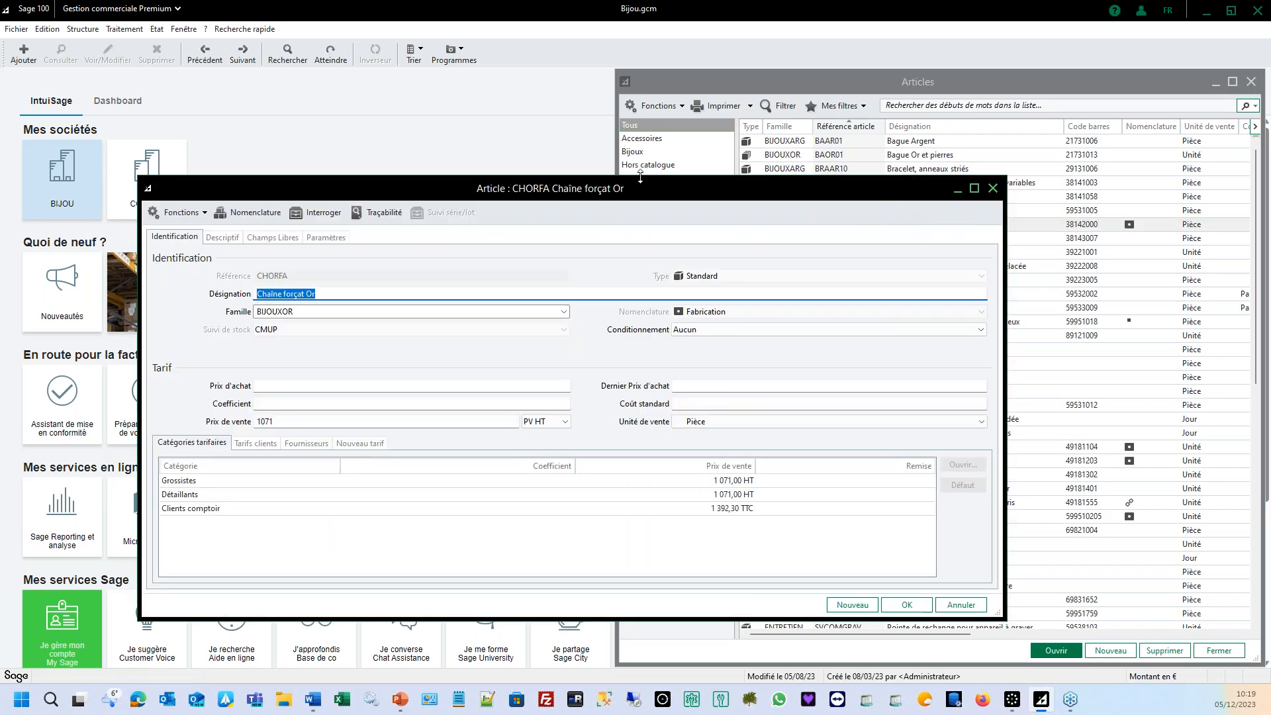
{"action": "left_click", "coordinate": [242, 54]}
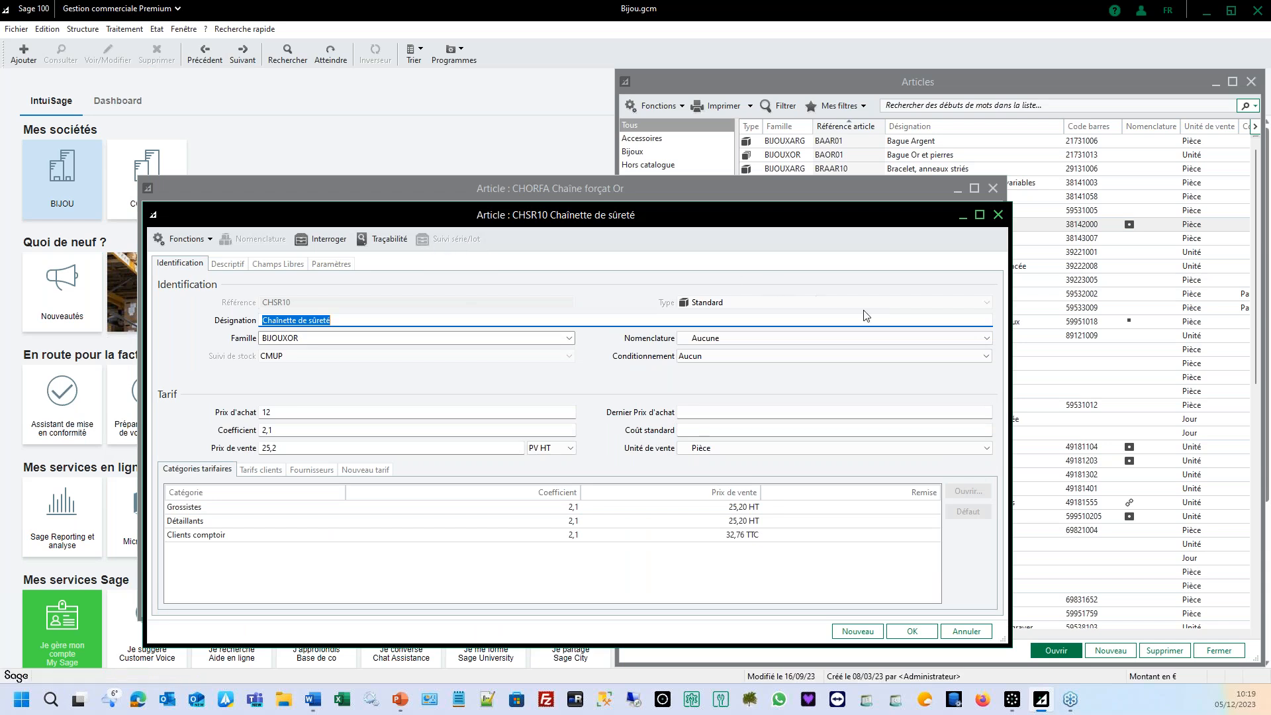
{"action": "left_click", "coordinate": [998, 215]}
{"action": "left_click", "coordinate": [993, 188]}
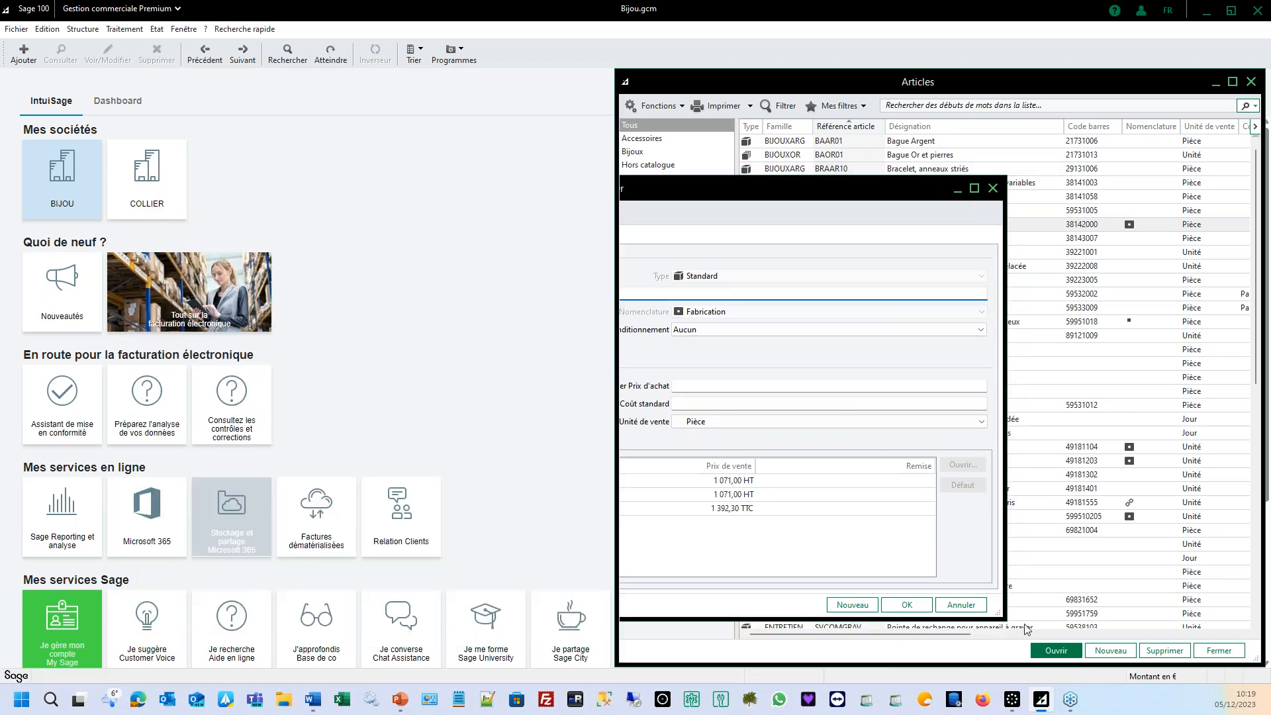
Step: Find the lot-tracked article LINGOR18 by its stock tracking method, open its record, and display its serial/lot tracking
{"action": "left_click_drag", "start_coordinate": [954, 634], "coordinate": [1090, 634]}
{"action": "left_click", "coordinate": [1058, 405]}
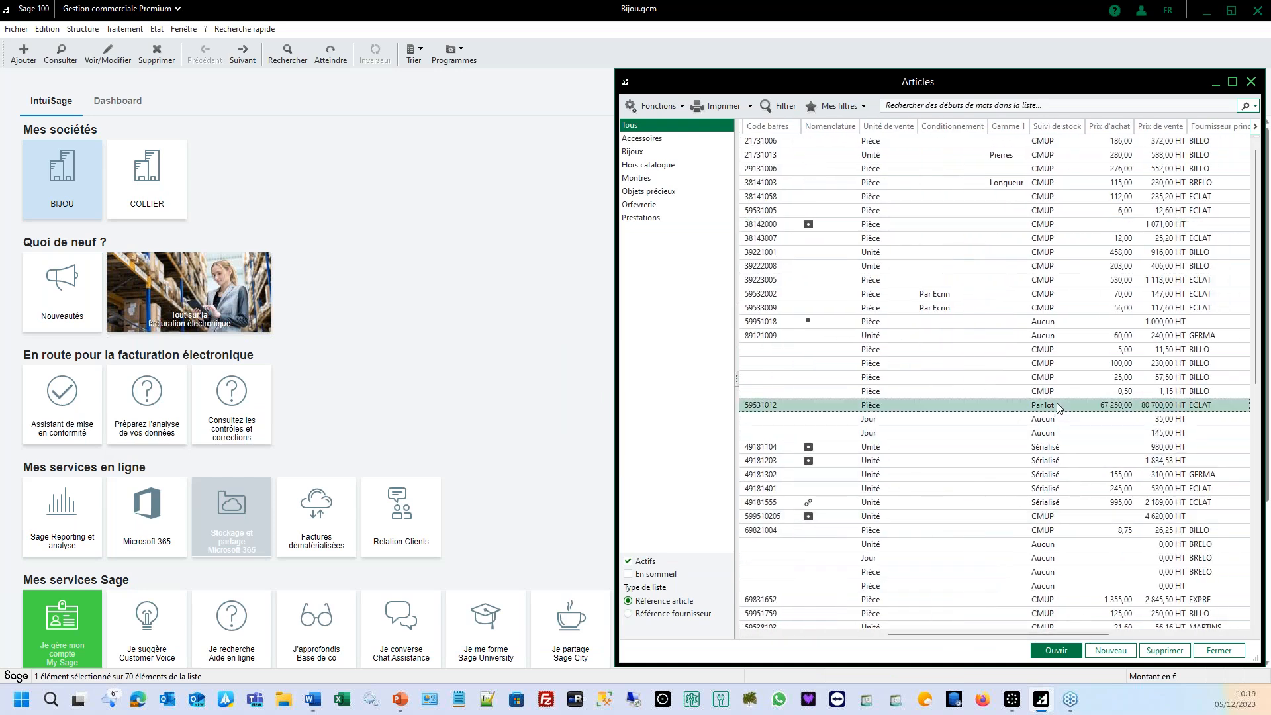
{"action": "double_click", "coordinate": [1058, 406]}
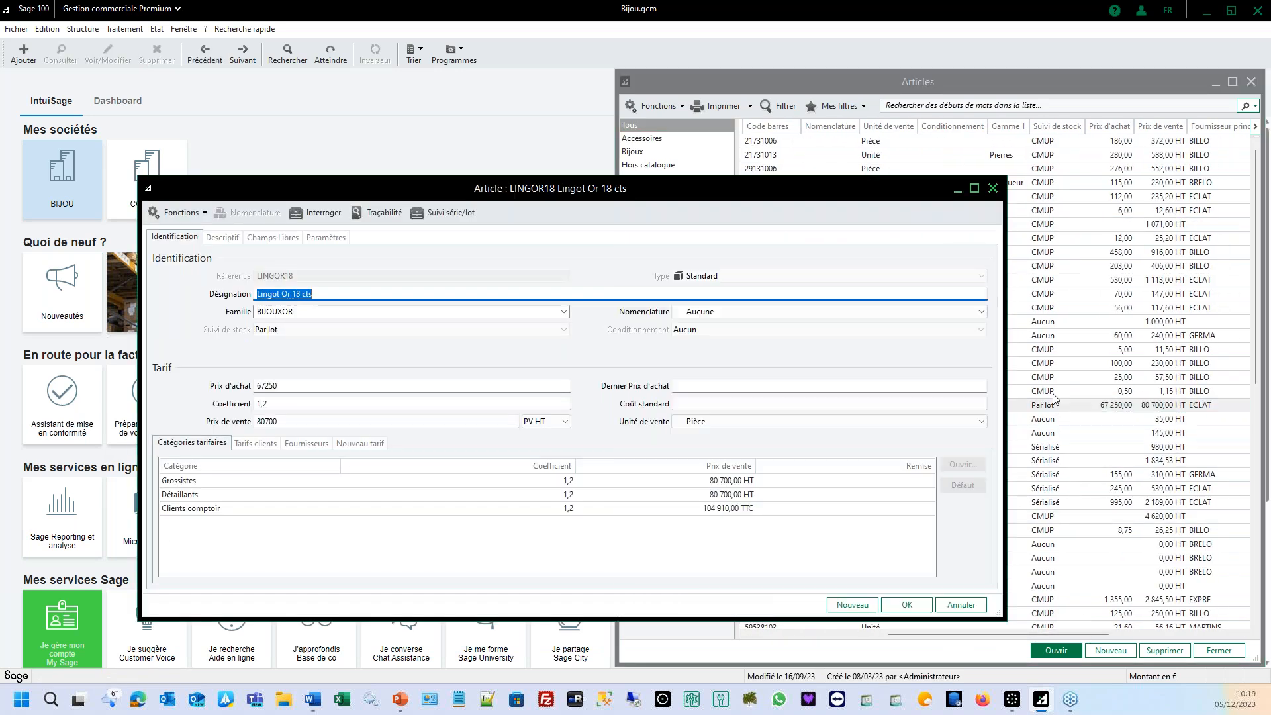
{"action": "left_click", "coordinate": [468, 213]}
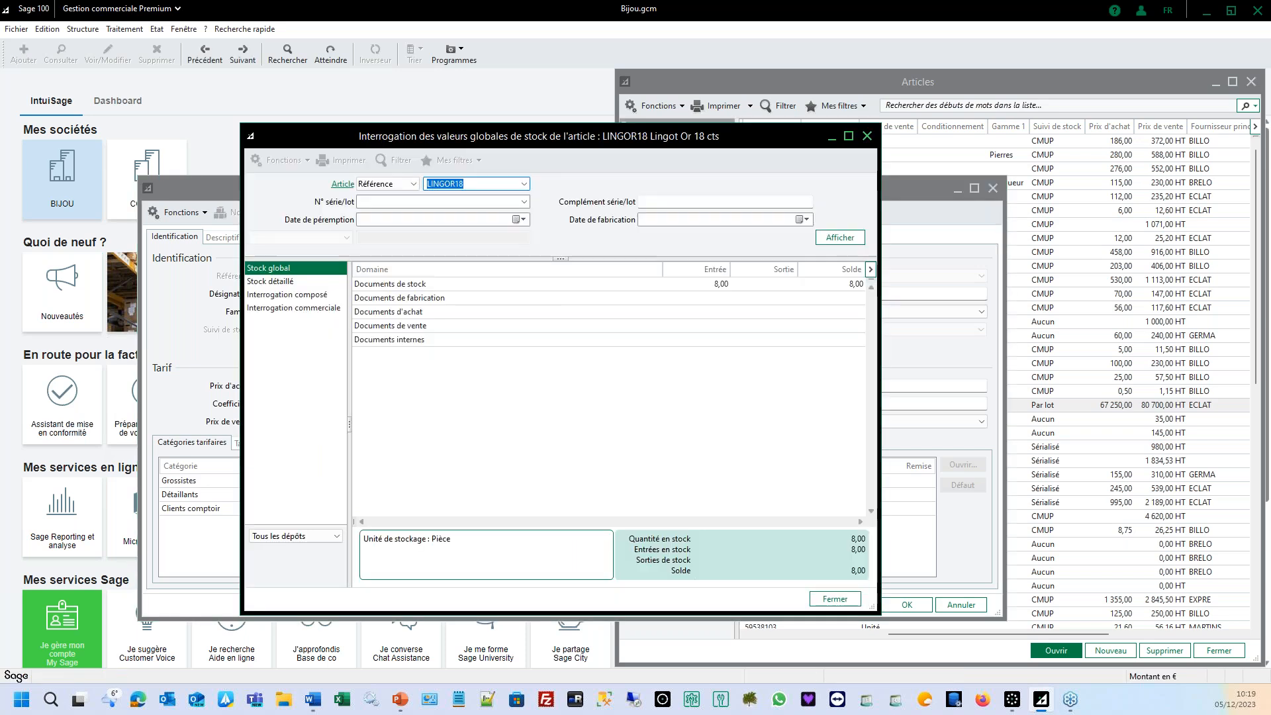
Step: View LINGOR18's detailed stock by lot and its compound query, and close the stock query and the article record
{"action": "left_click", "coordinate": [310, 283]}
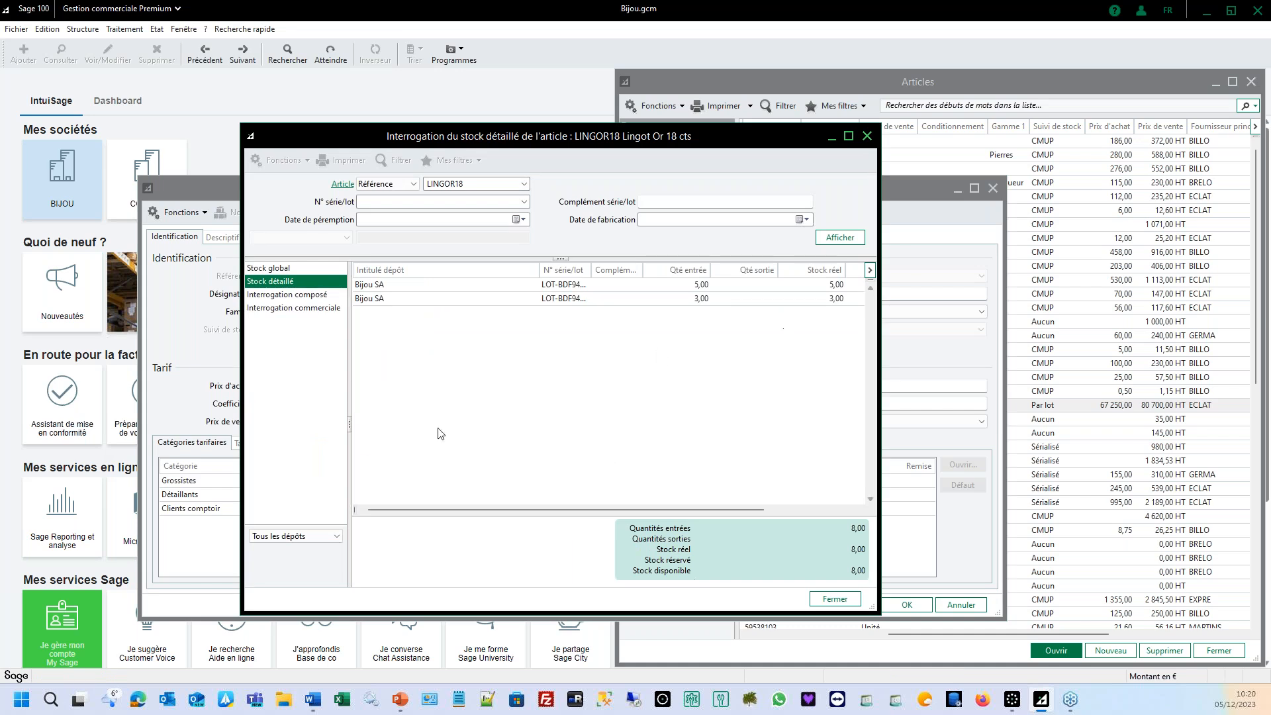
{"action": "left_click_drag", "start_coordinate": [588, 269], "coordinate": [603, 269]}
{"action": "left_click", "coordinate": [328, 295]}
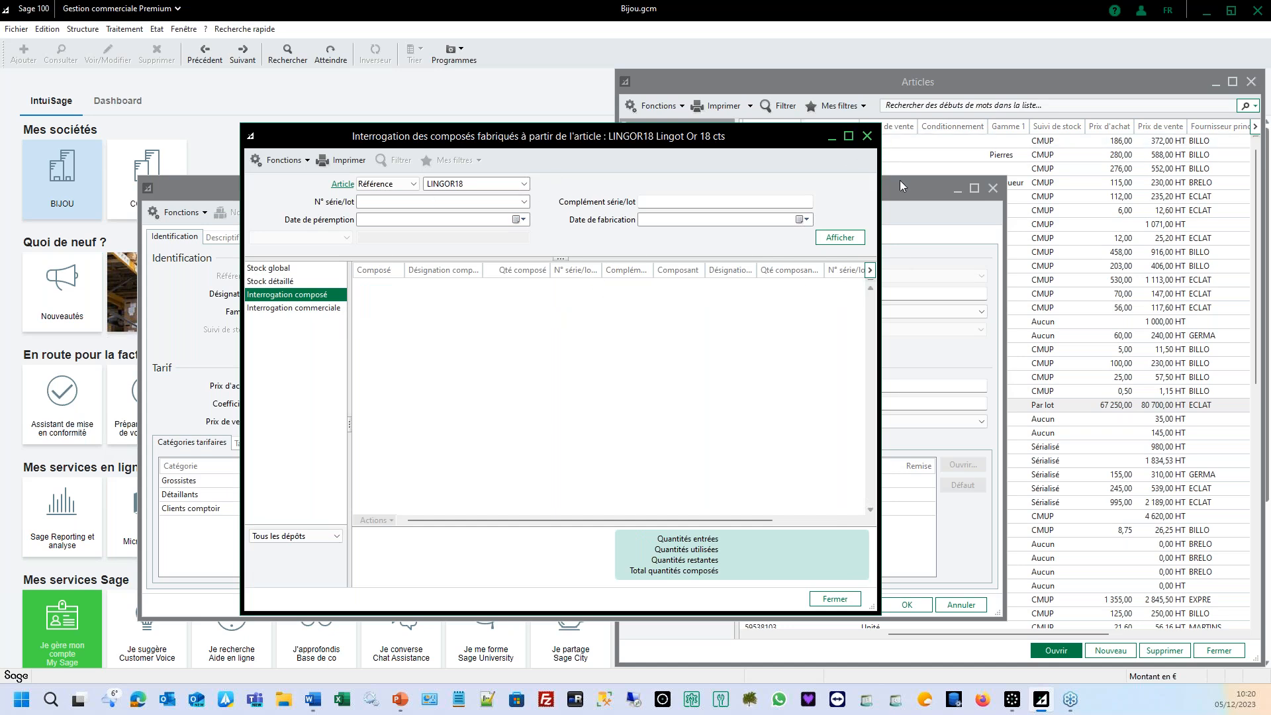
{"action": "left_click", "coordinate": [867, 136]}
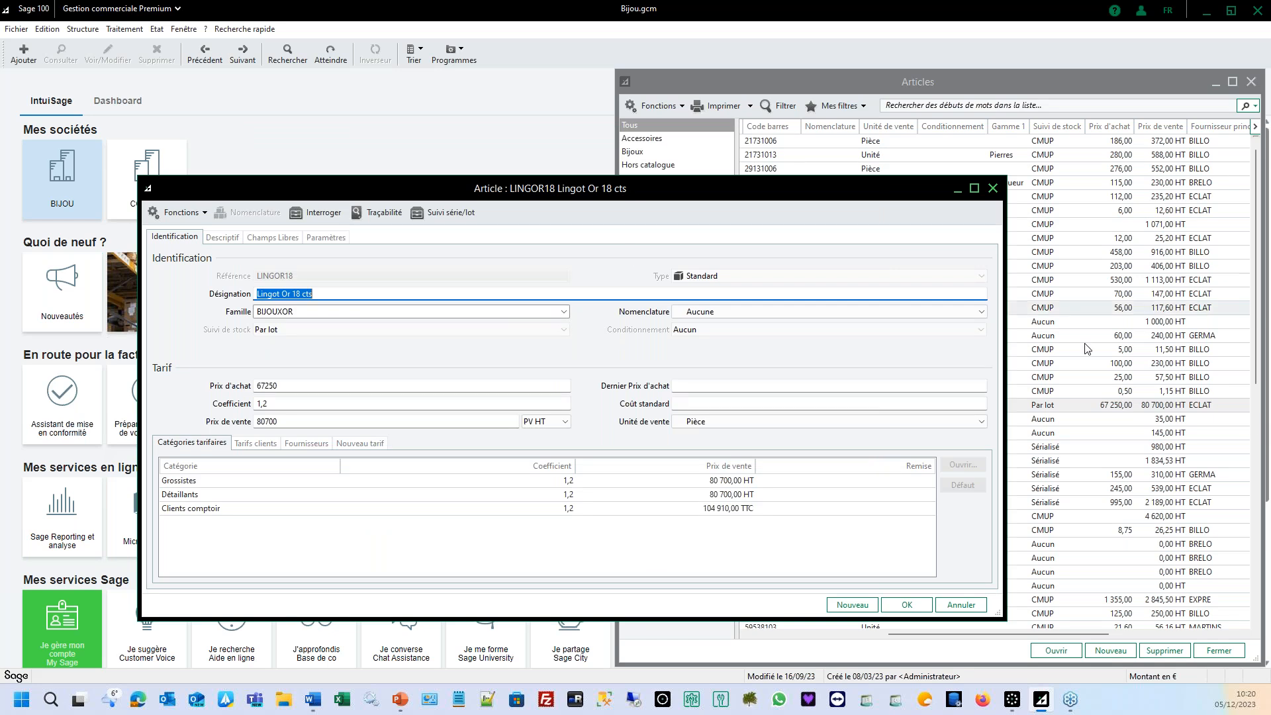
{"action": "left_click", "coordinate": [993, 190]}
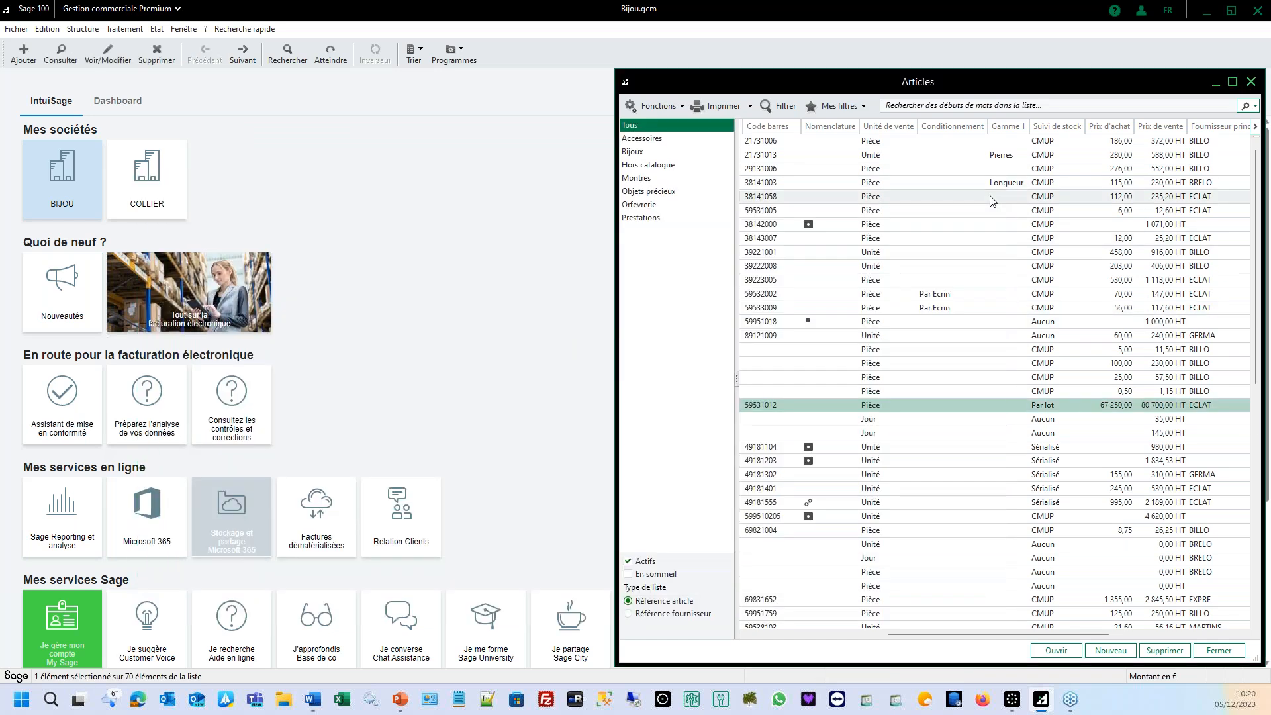